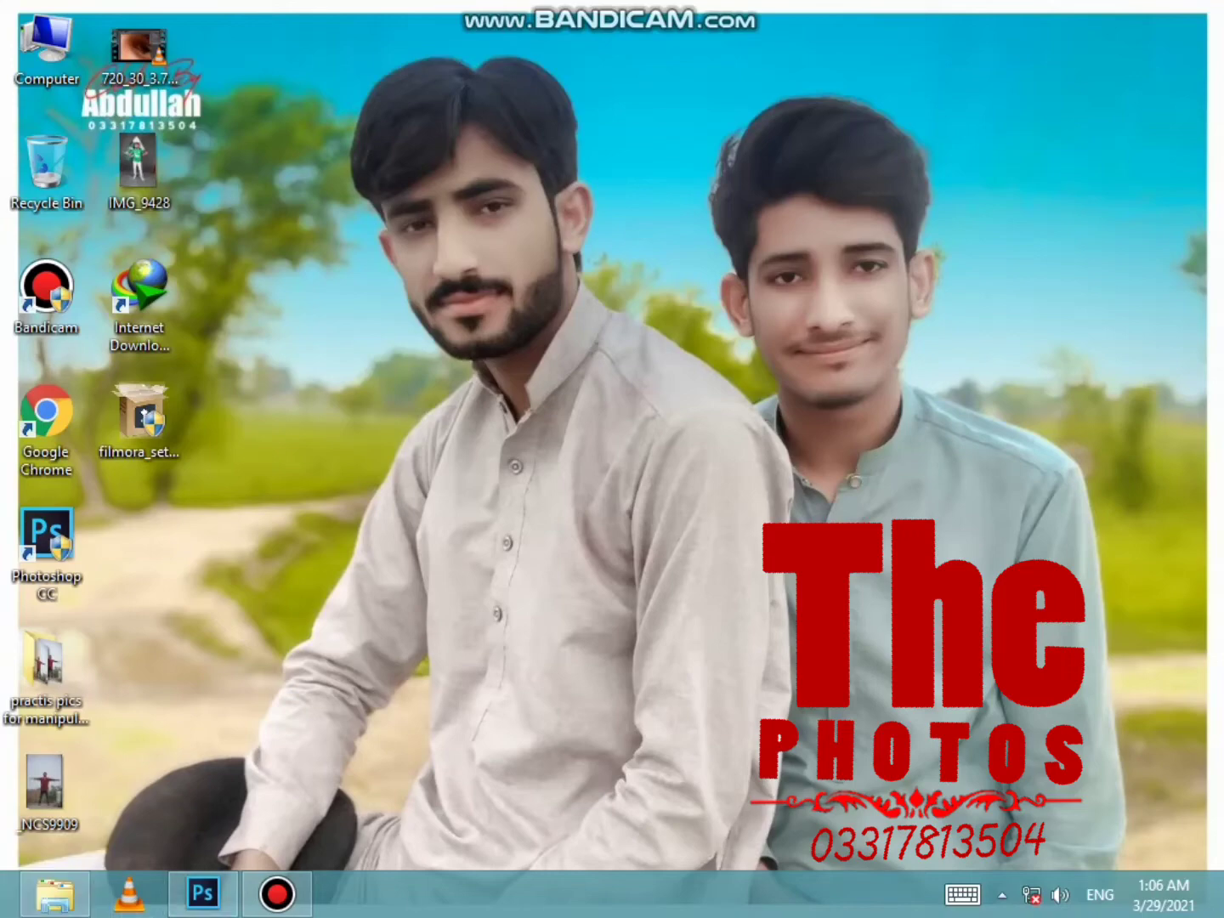
Open DSC_9615.JPG from E:\New folder (4)\New folder (3), passing through Camera Raw
click(202, 893)
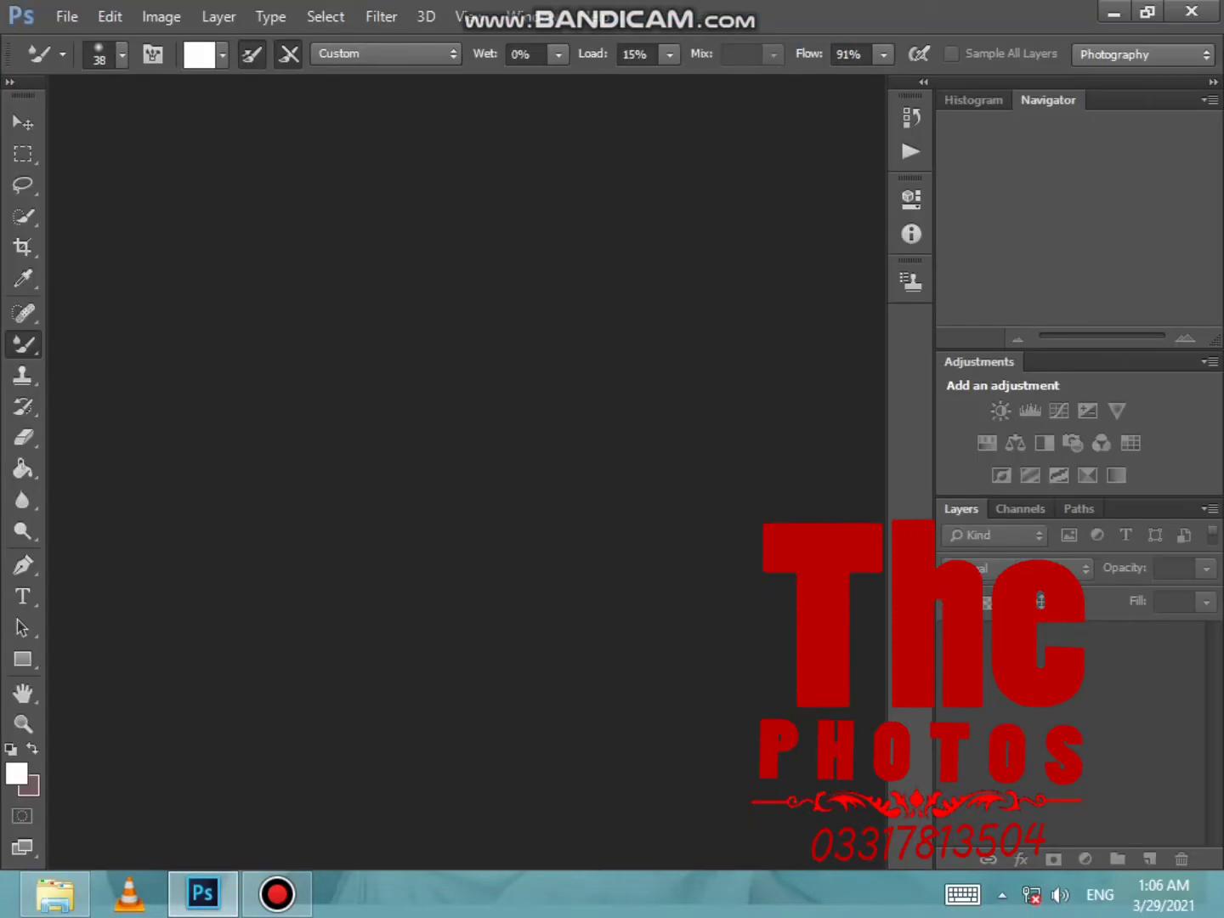
key(ctrl+o)
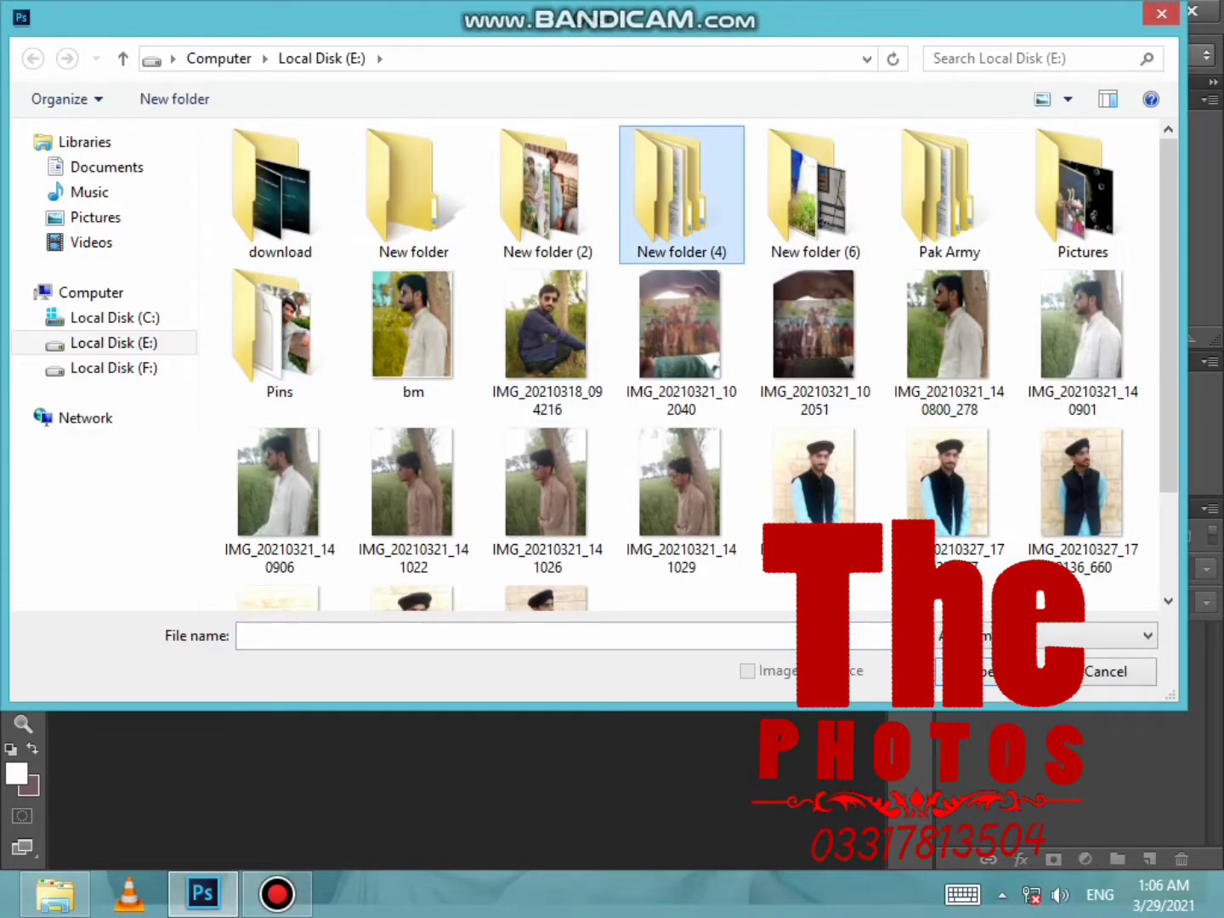
double_click(681, 194)
double_click(547, 194)
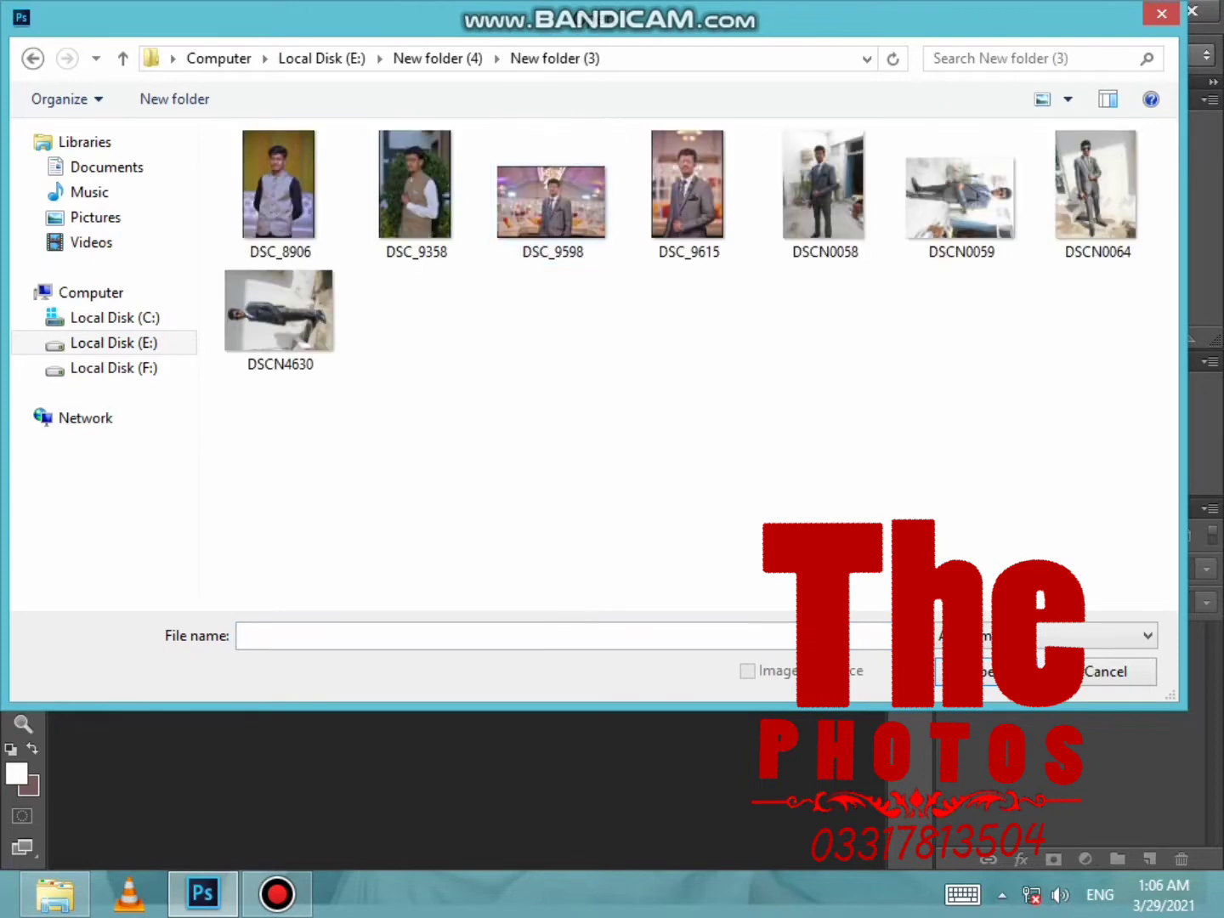
click(687, 194)
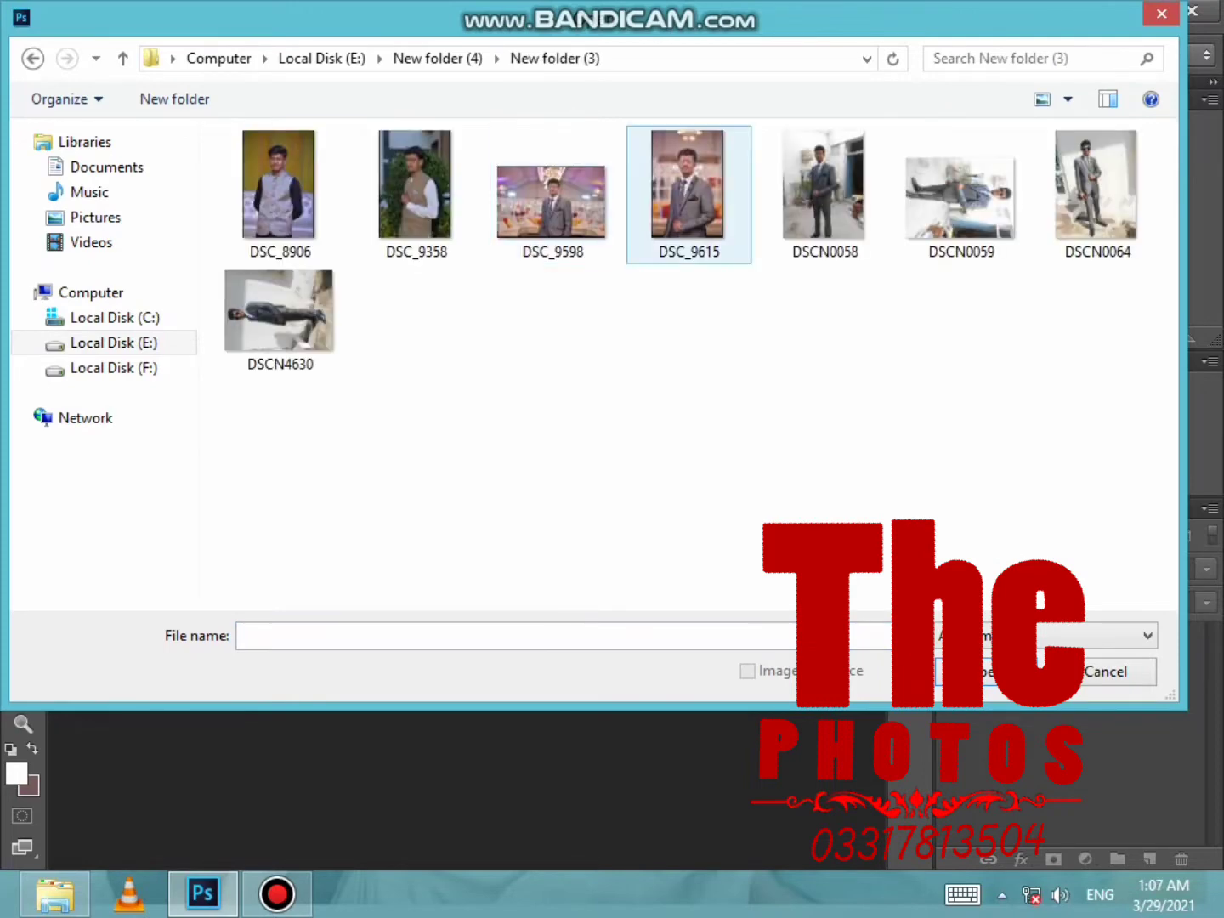
click(968, 671)
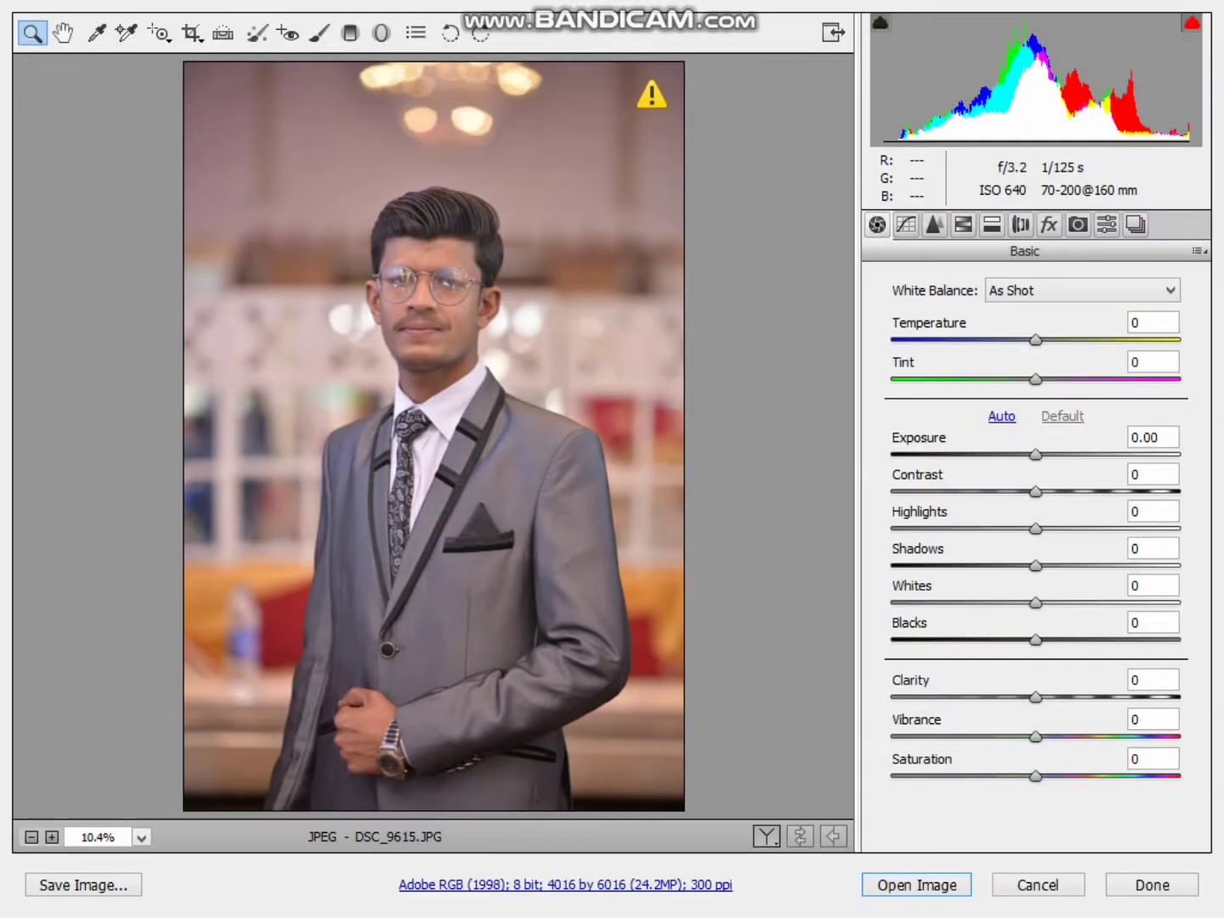
key(Escape)
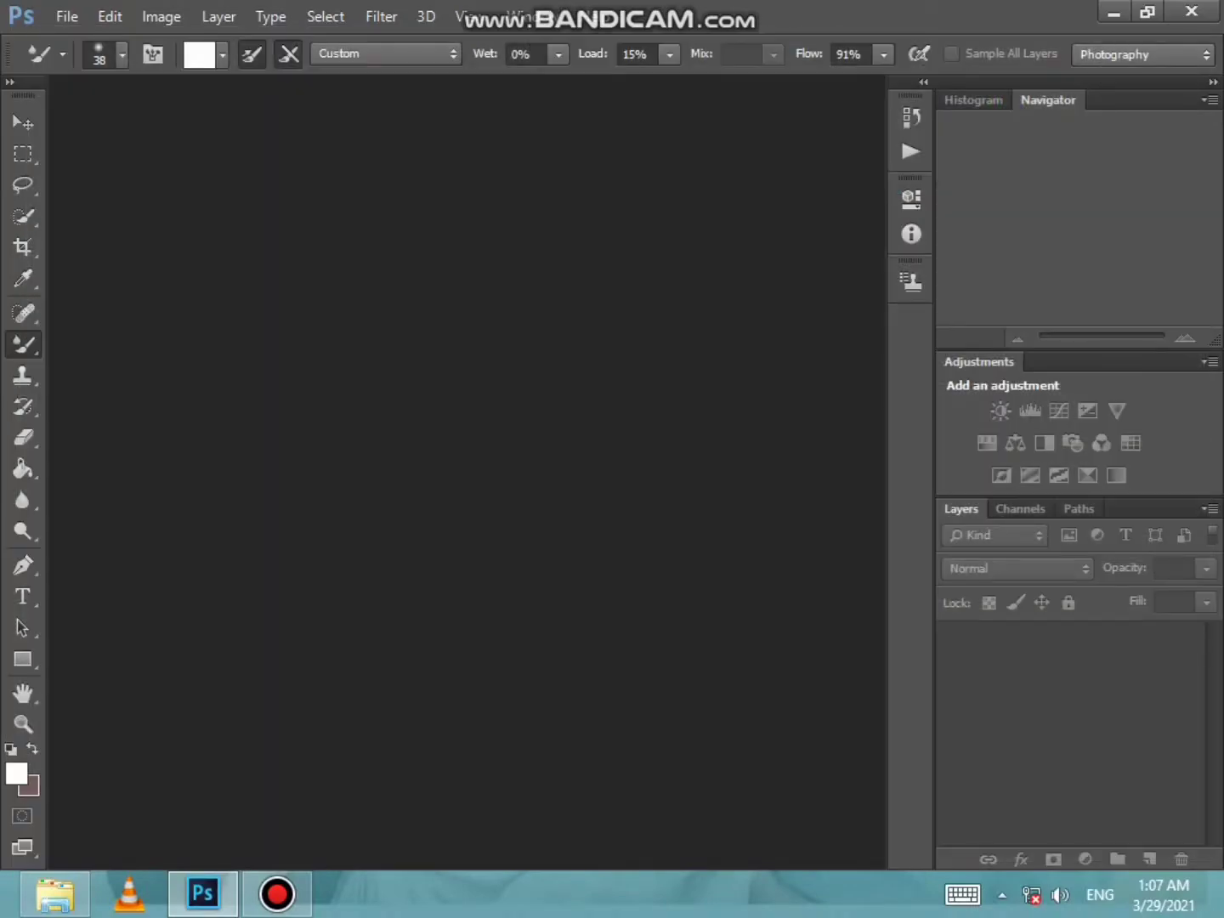
Dock the DSC_9615 image and zoom in on the man's face
drag(212, 87, 231, 89)
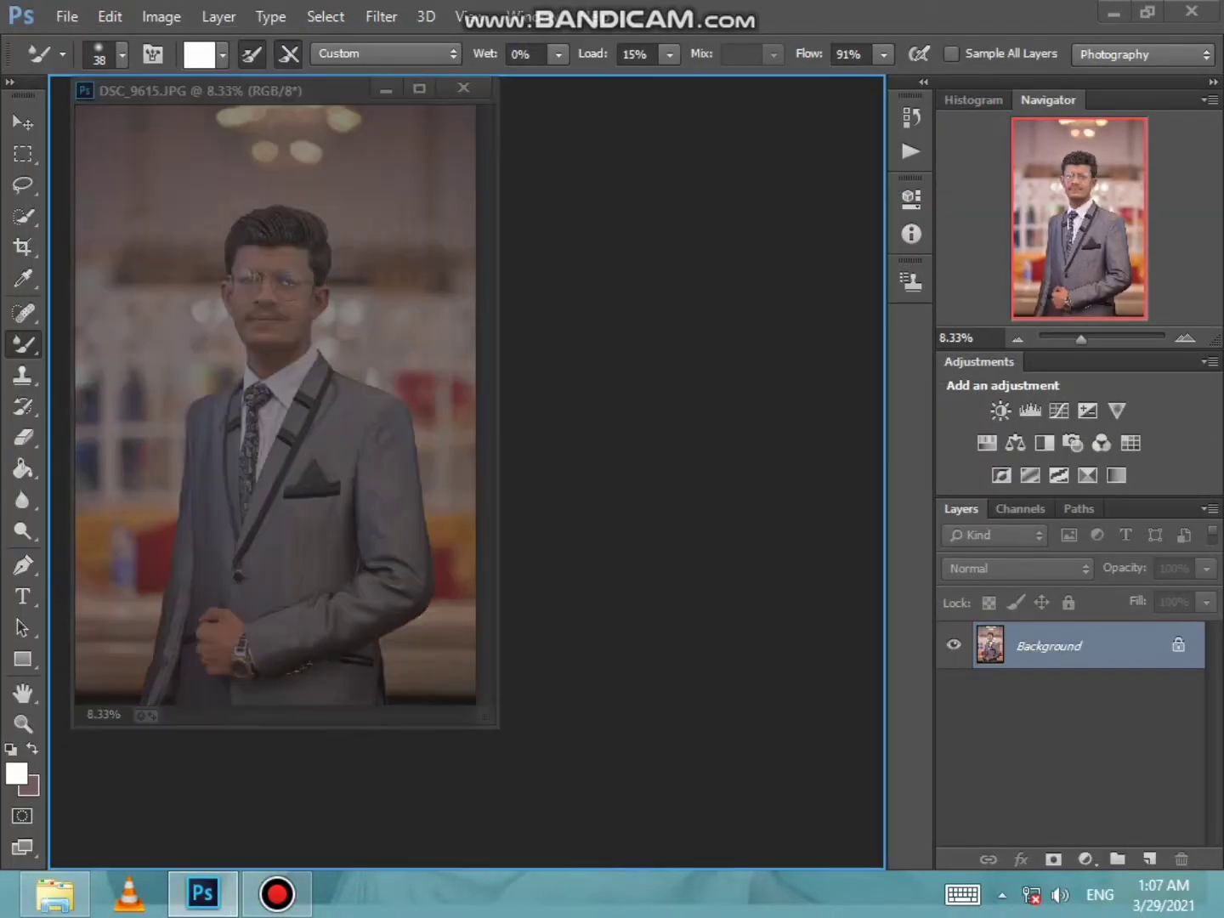
key(z)
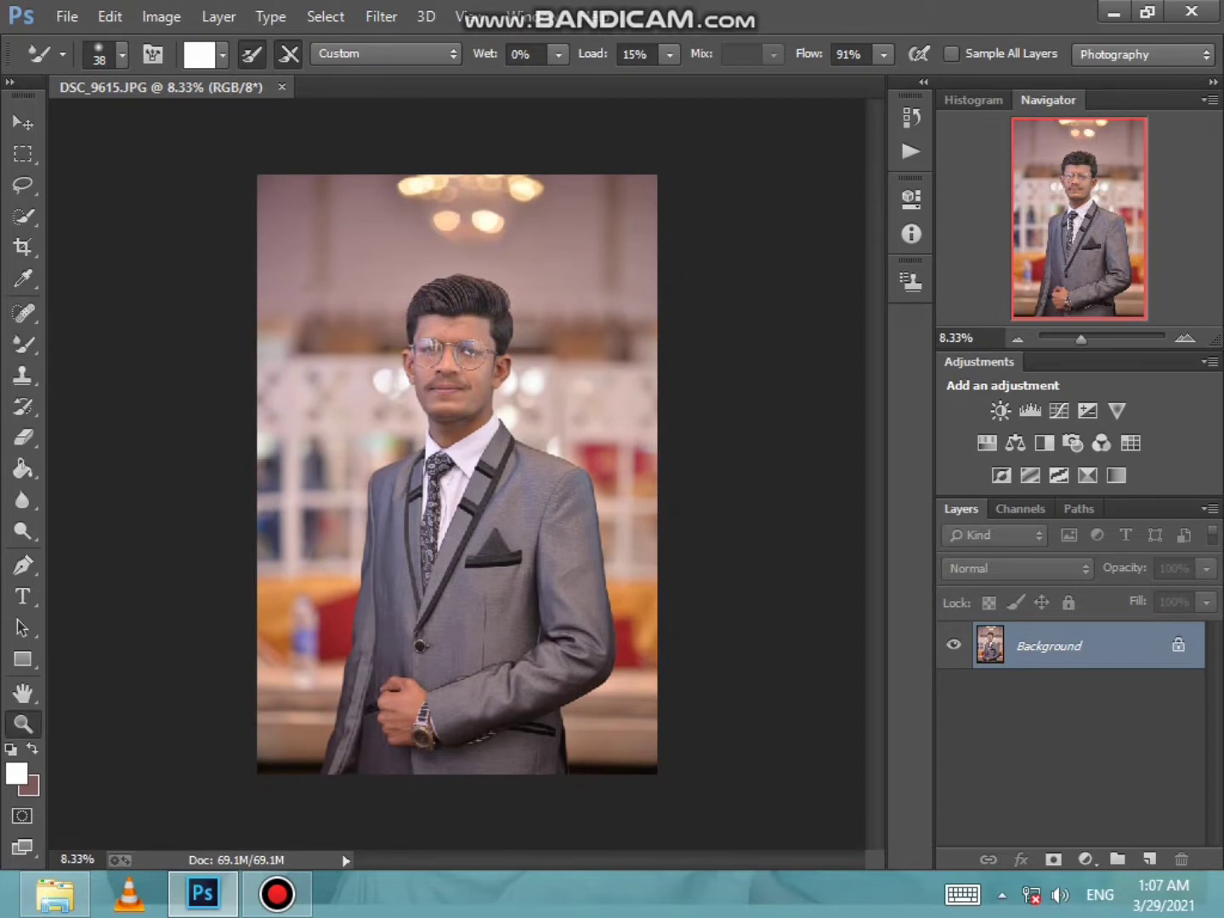
drag(344, 252, 586, 526)
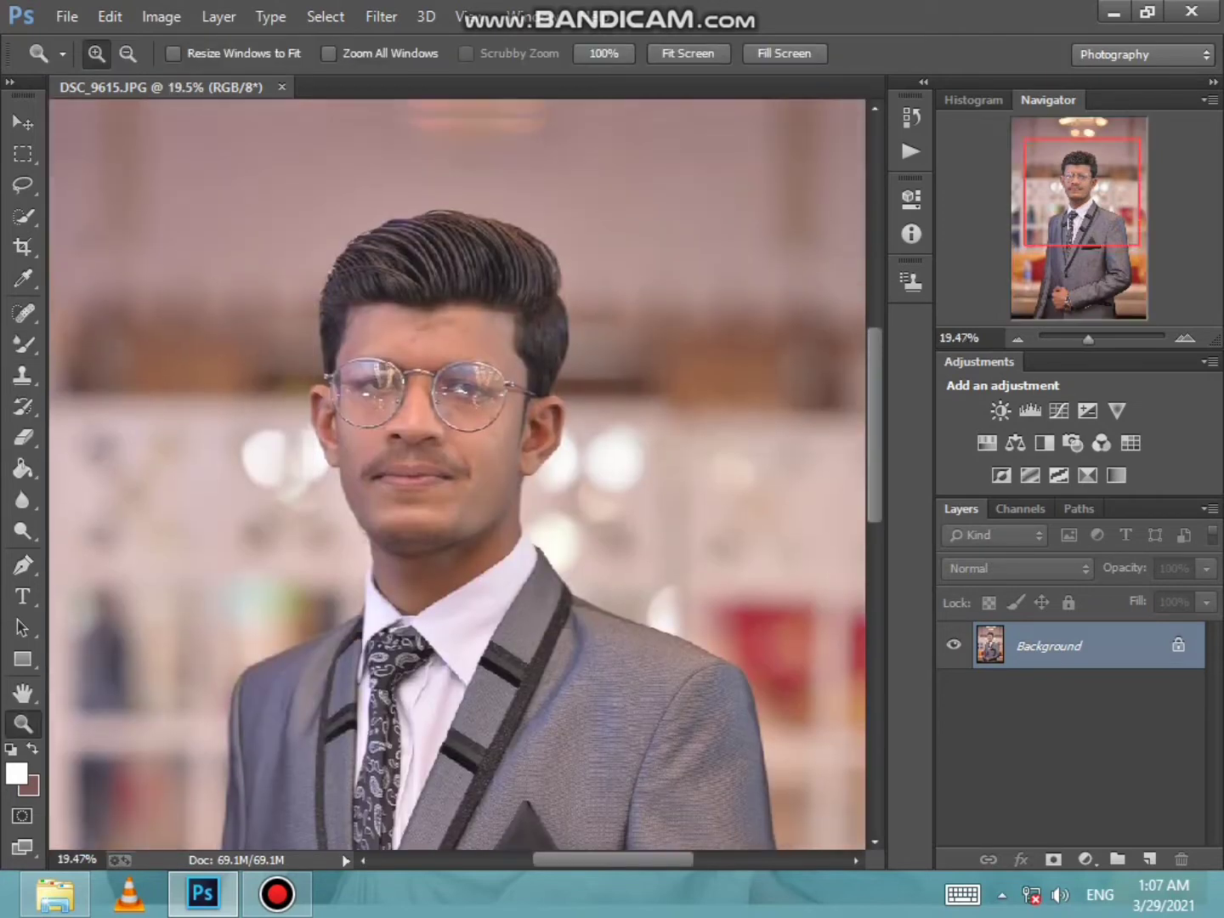
drag(119, 108, 750, 602)
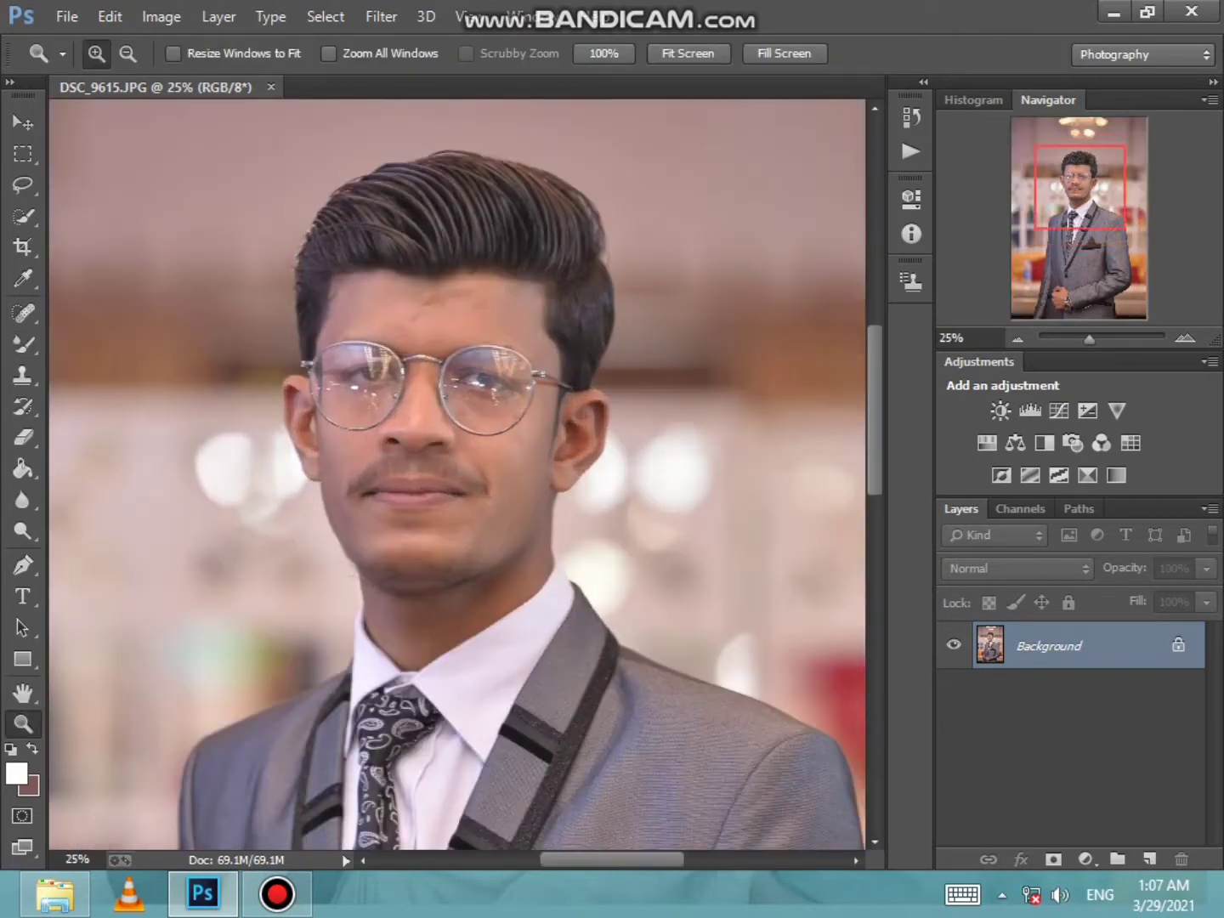
drag(91, 128, 729, 712)
click(418, 428)
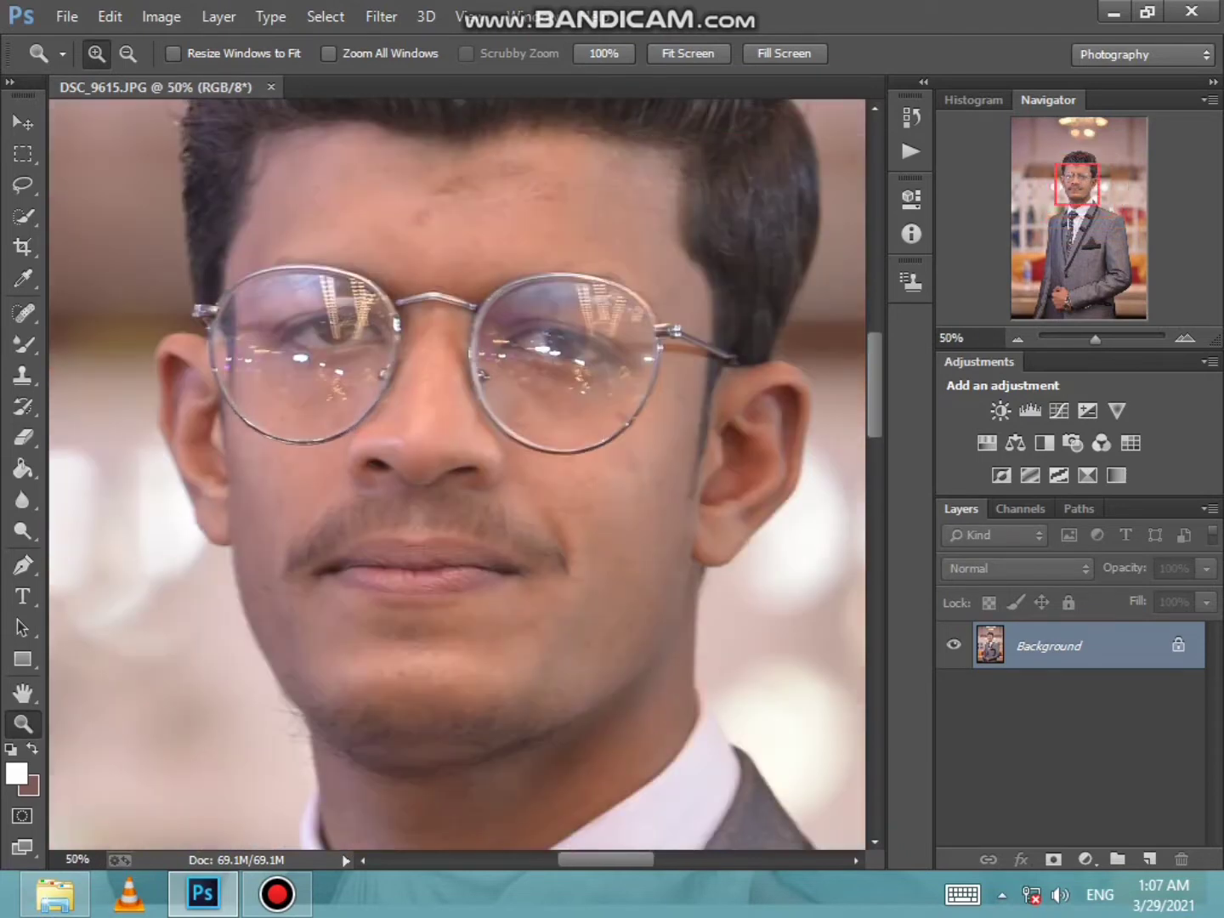
scroll(417, 427, up, 3)
Set the Mixer Brush to 78 px, 0% hardness and about 12% wet
key(shift+b)
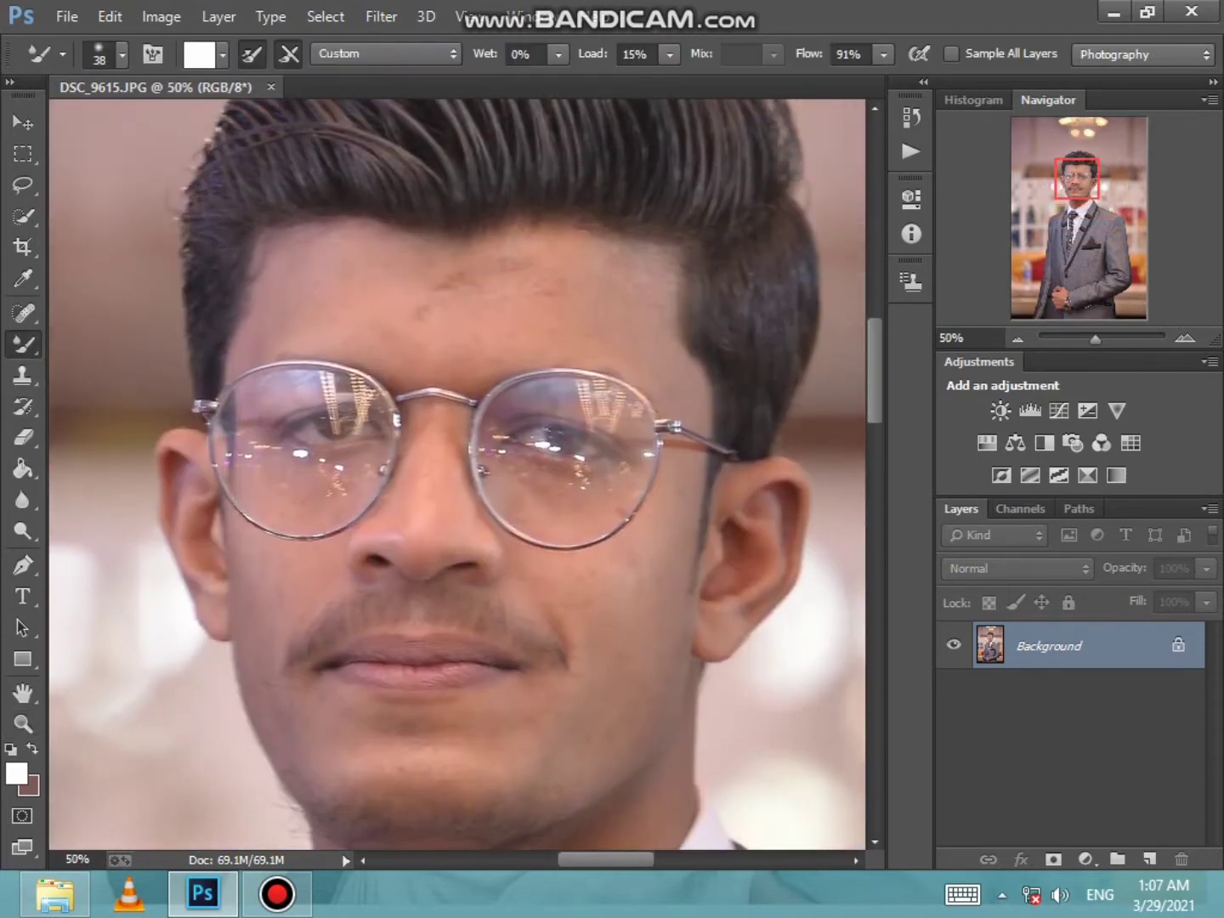
right_click(441, 264)
drag(580, 324, 609, 325)
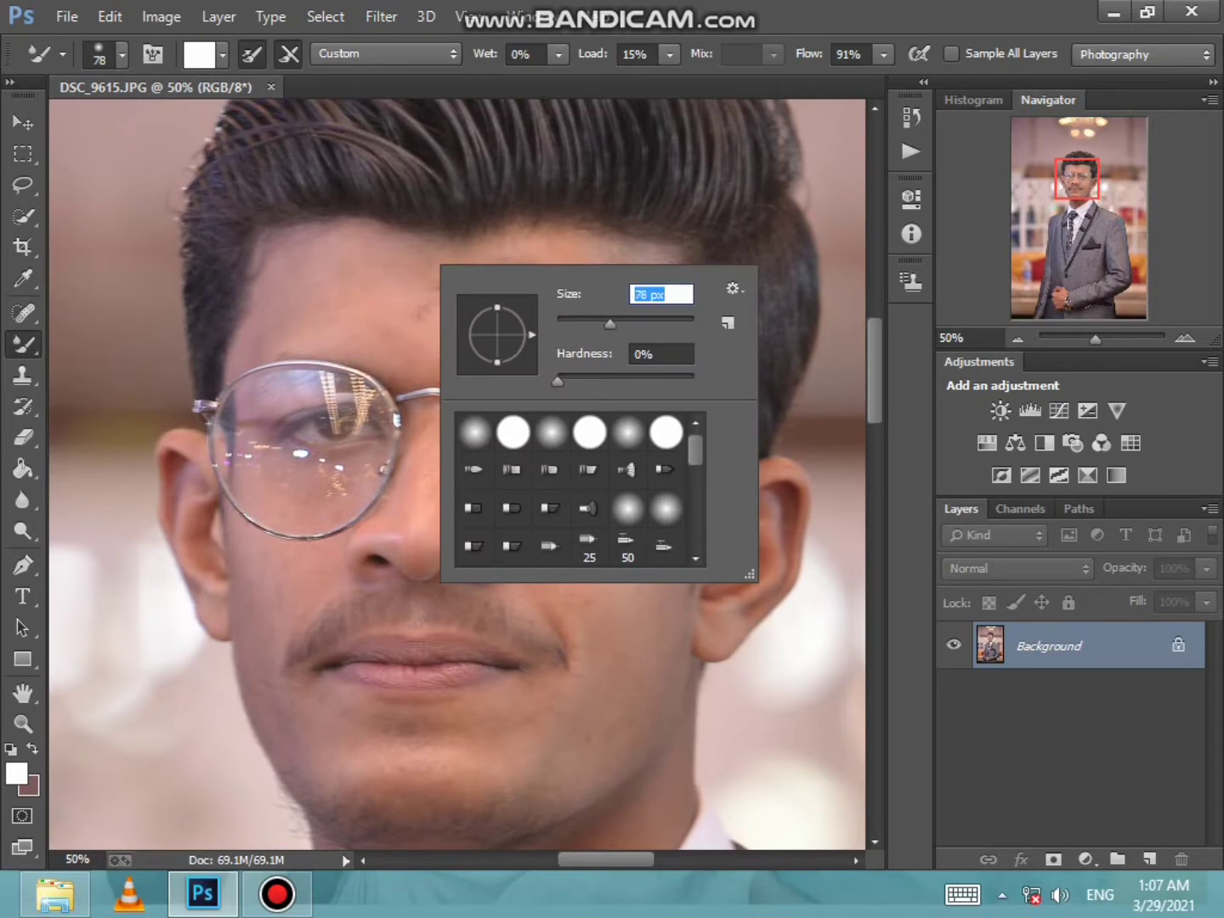
click(559, 54)
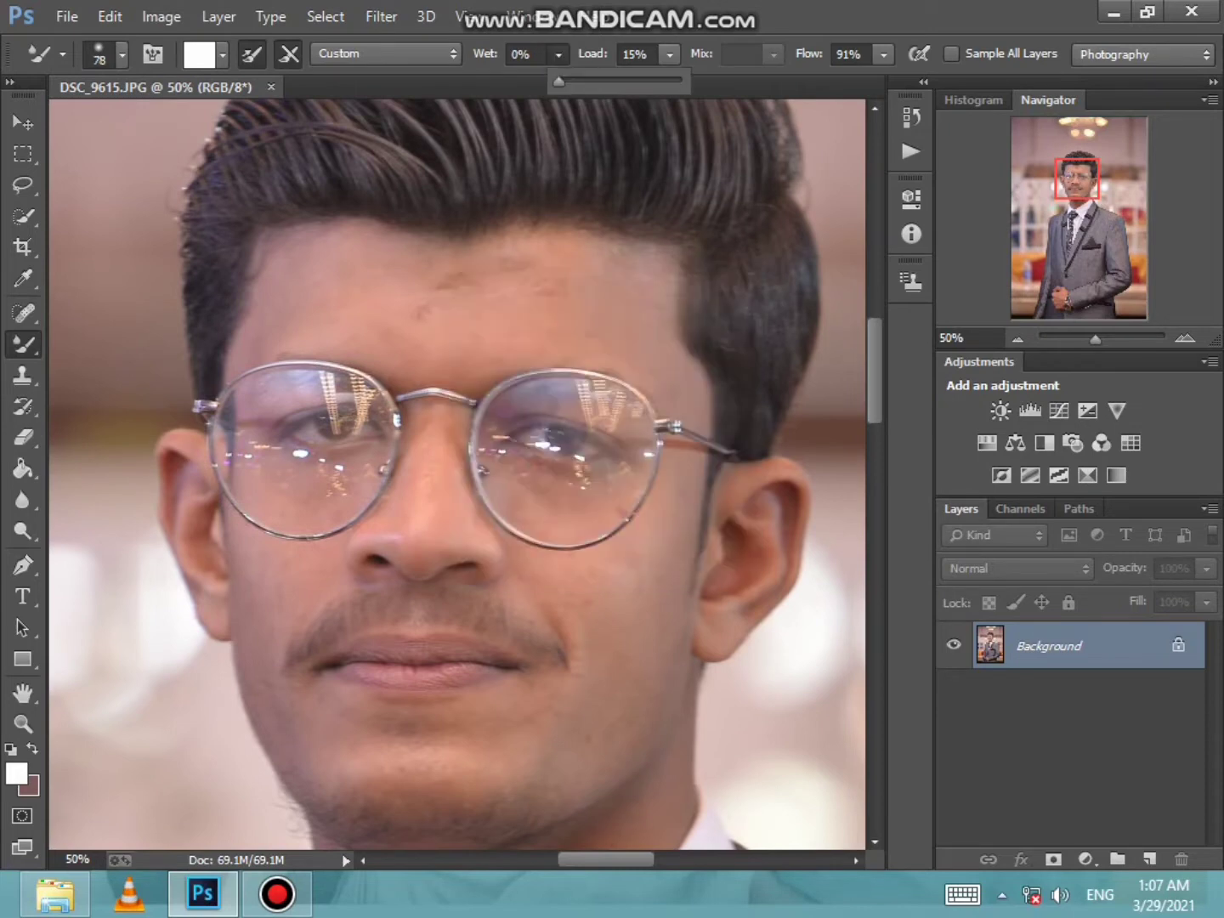
drag(559, 80, 573, 80)
Keep the Mixer Brush active and raise its wetness slightly to 13%
right_click(23, 345)
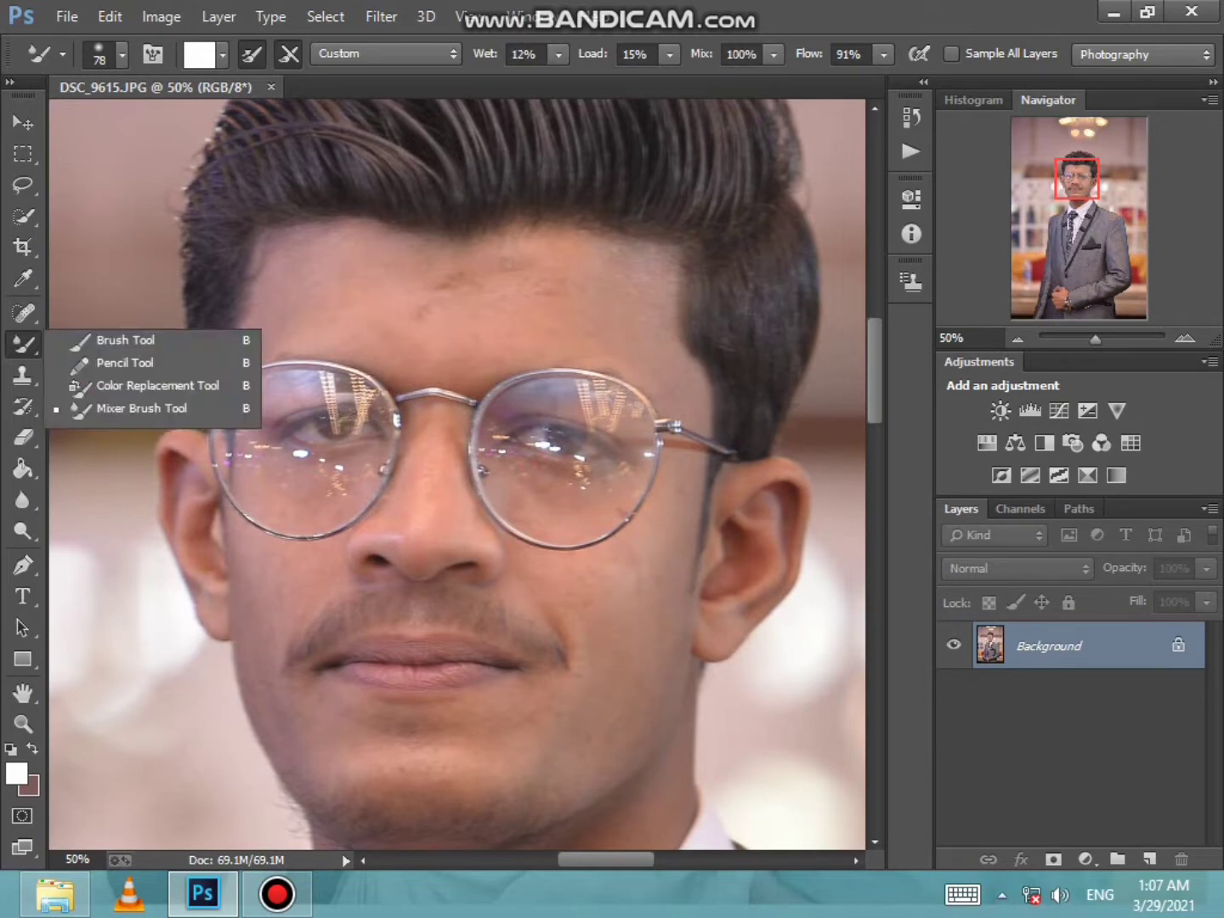
click(102, 408)
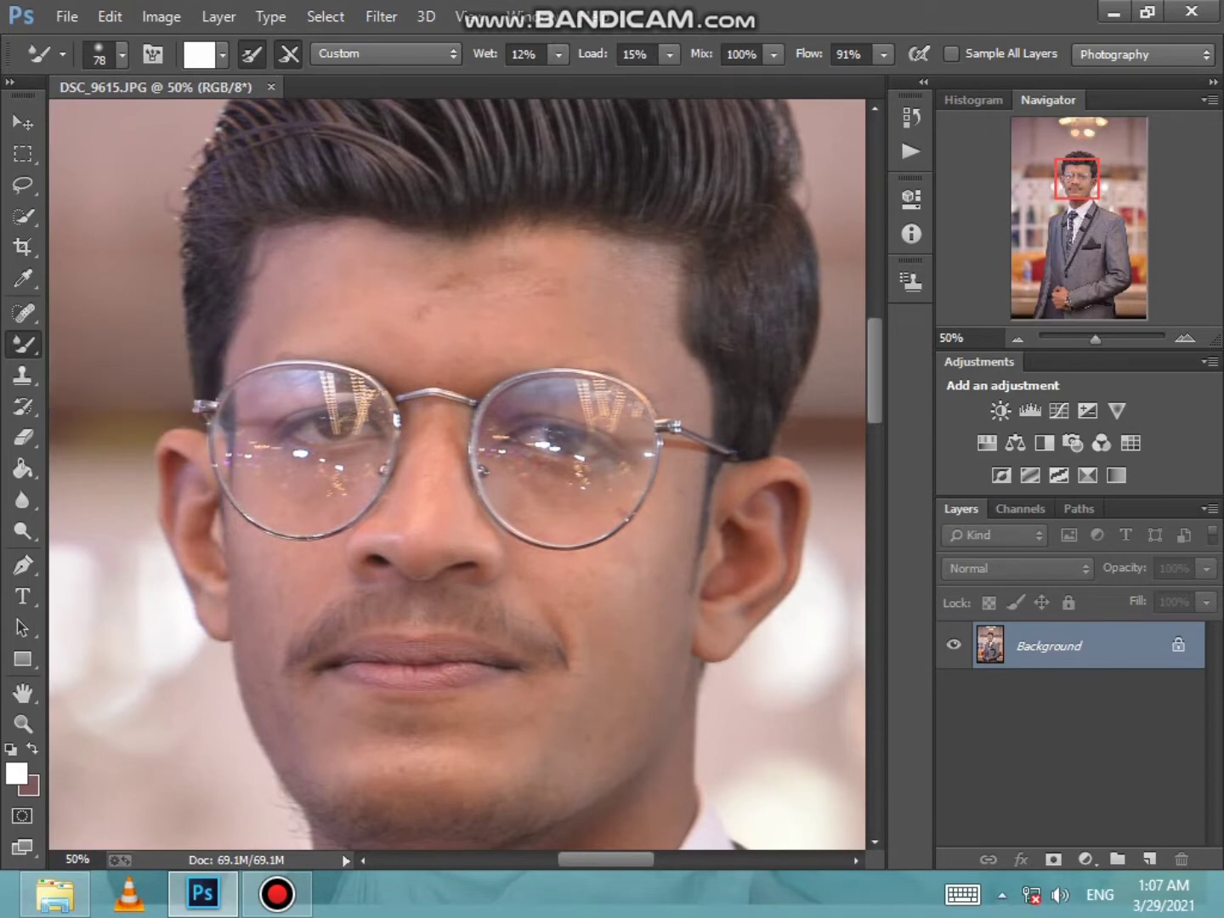
click(558, 54)
drag(559, 81, 561, 81)
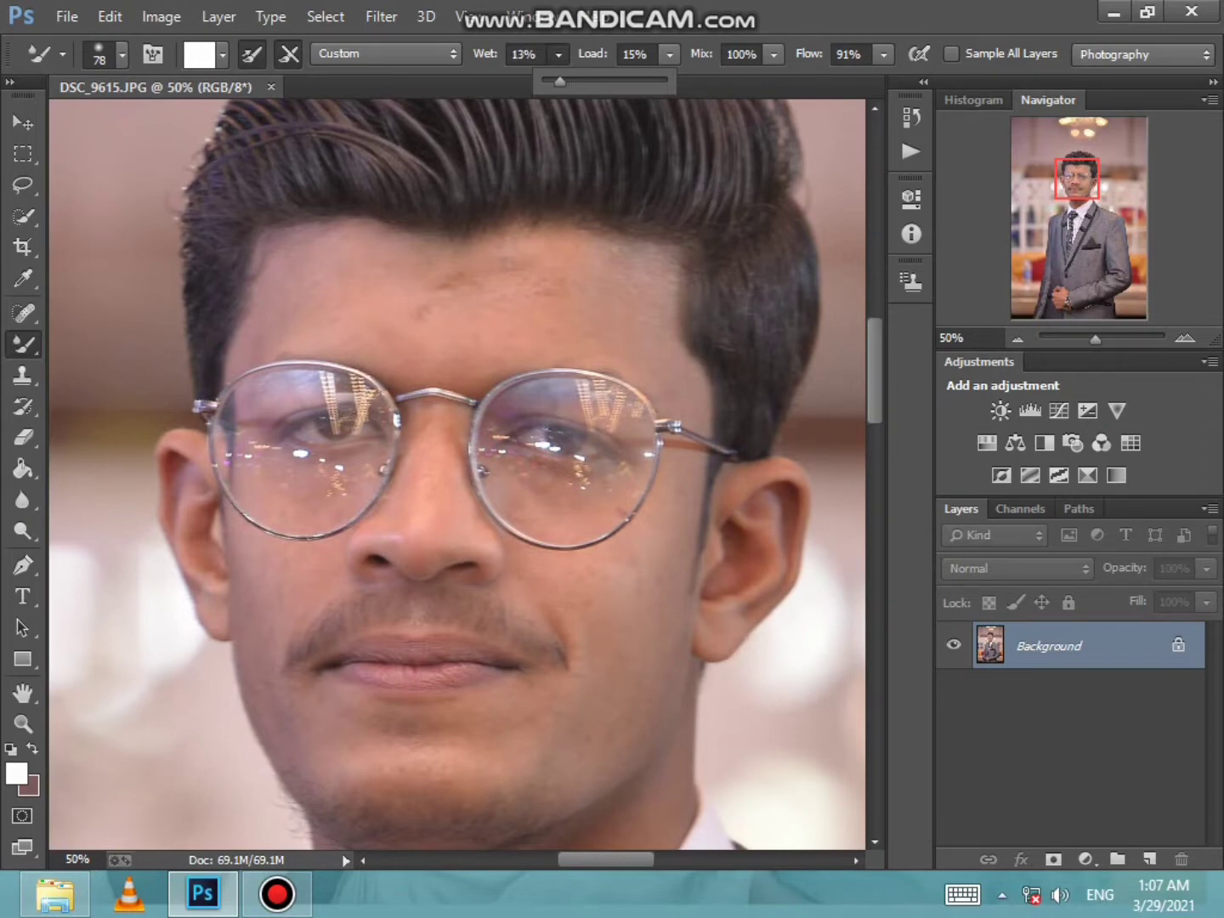
Smooth the forehead and cheek skin with a 97 px Mixer Brush
right_click(478, 271)
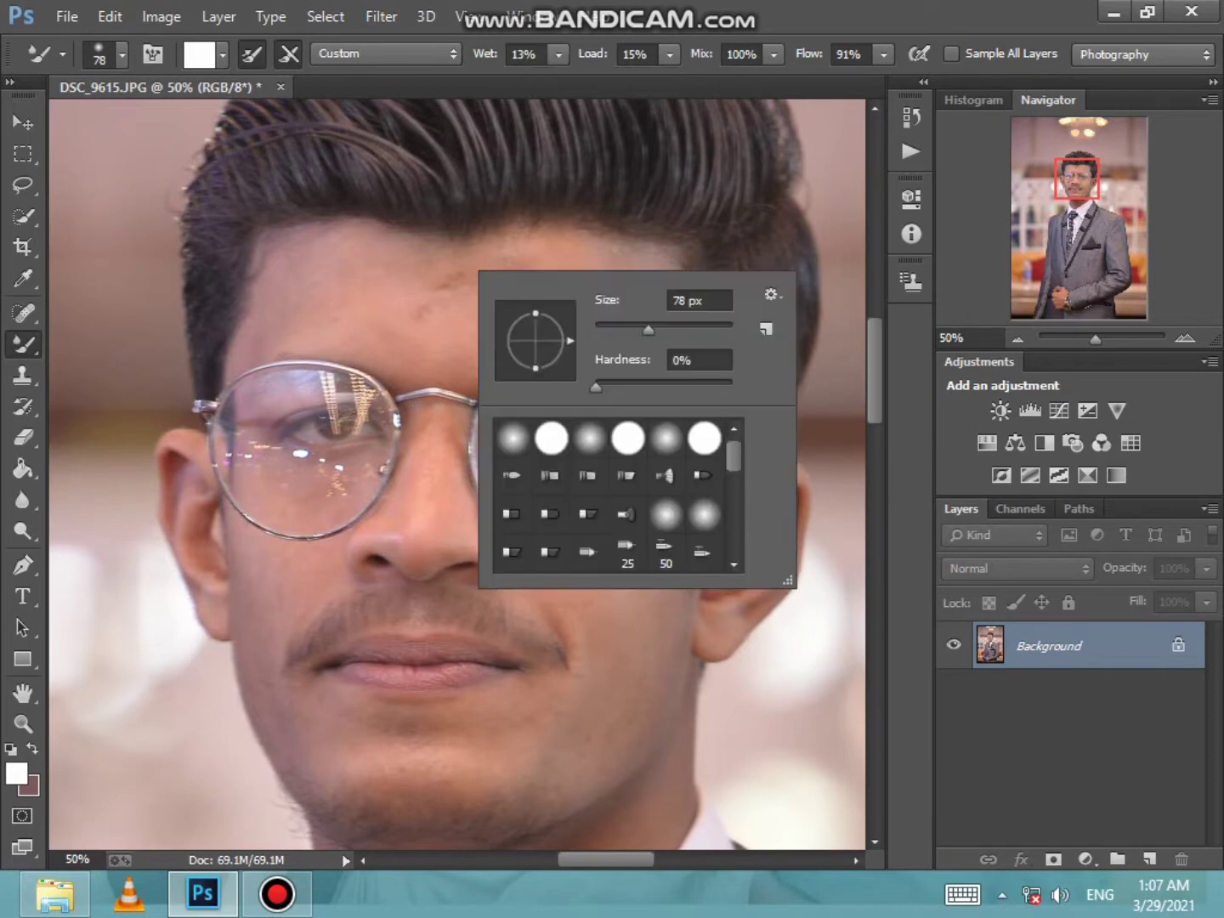
text(97)
key(Return)
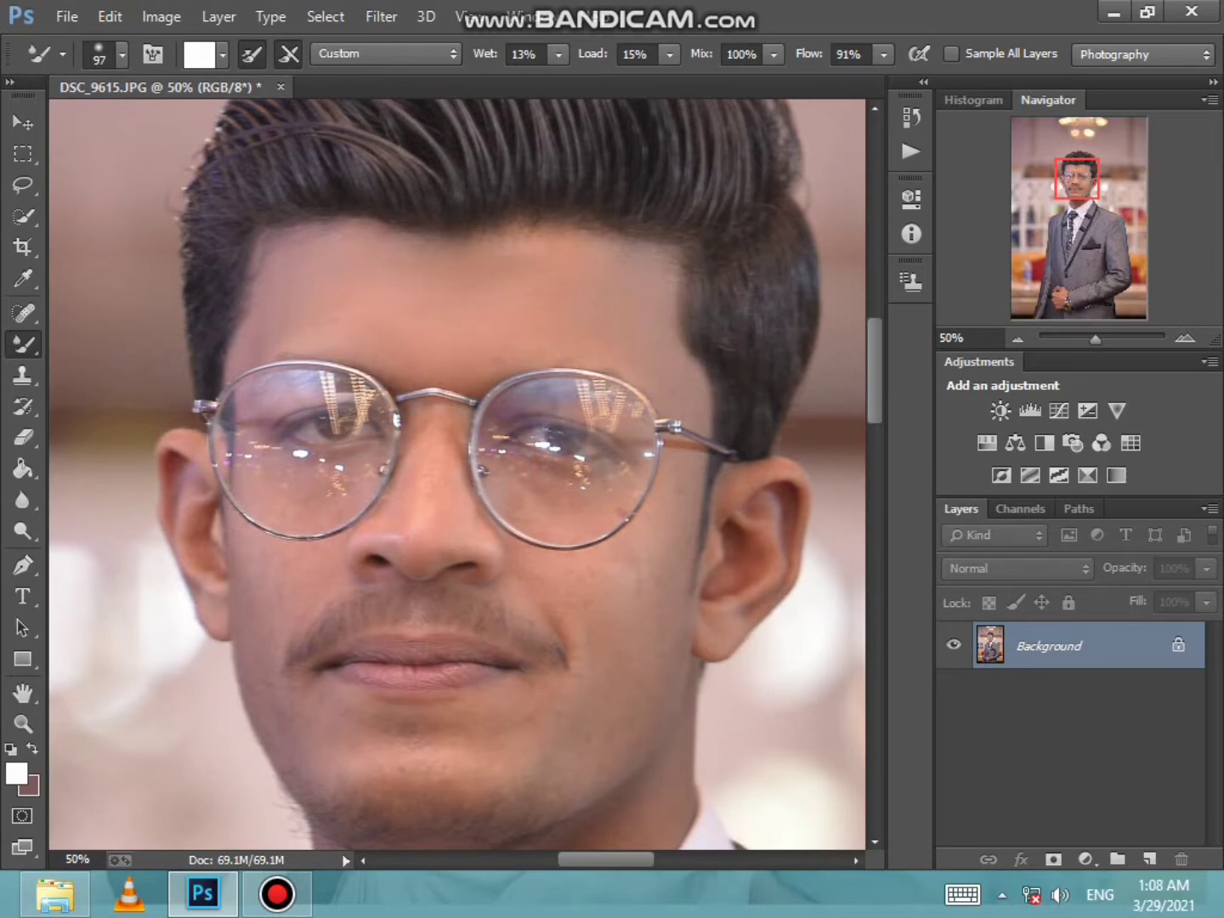
scroll(459, 476, down, 2)
scroll(460, 476, down, 2)
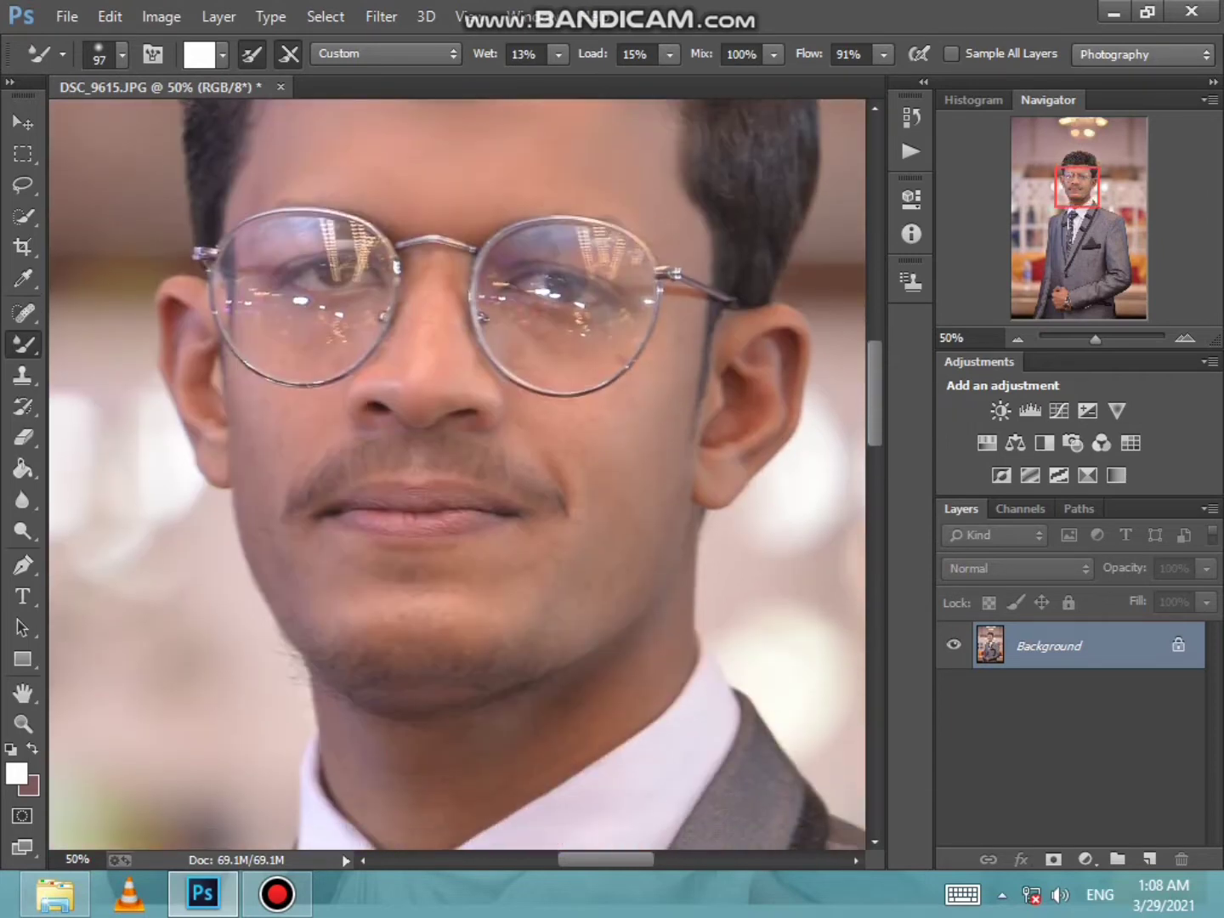
scroll(459, 477, down, 1)
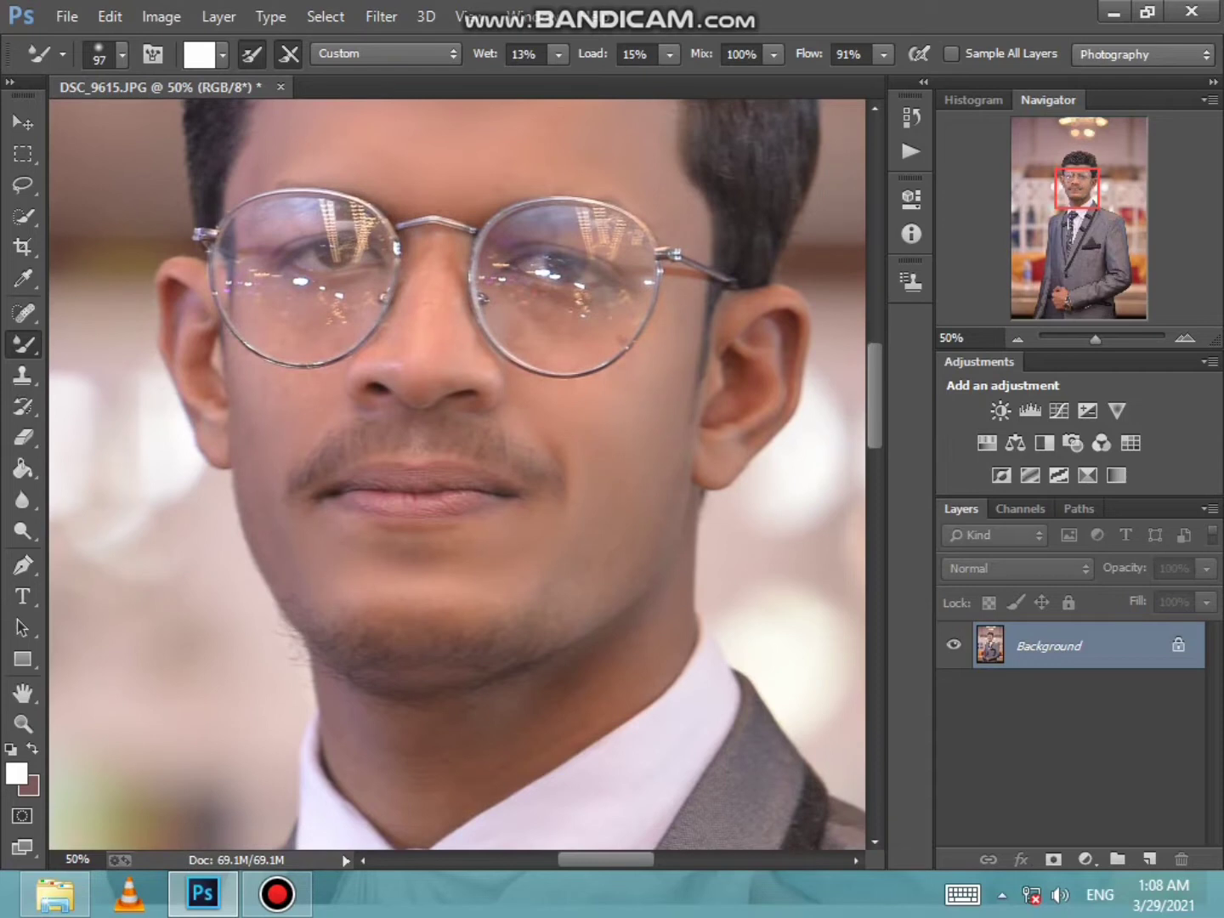
scroll(460, 476, up, 8)
scroll(459, 476, down, 2)
scroll(459, 477, down, 6)
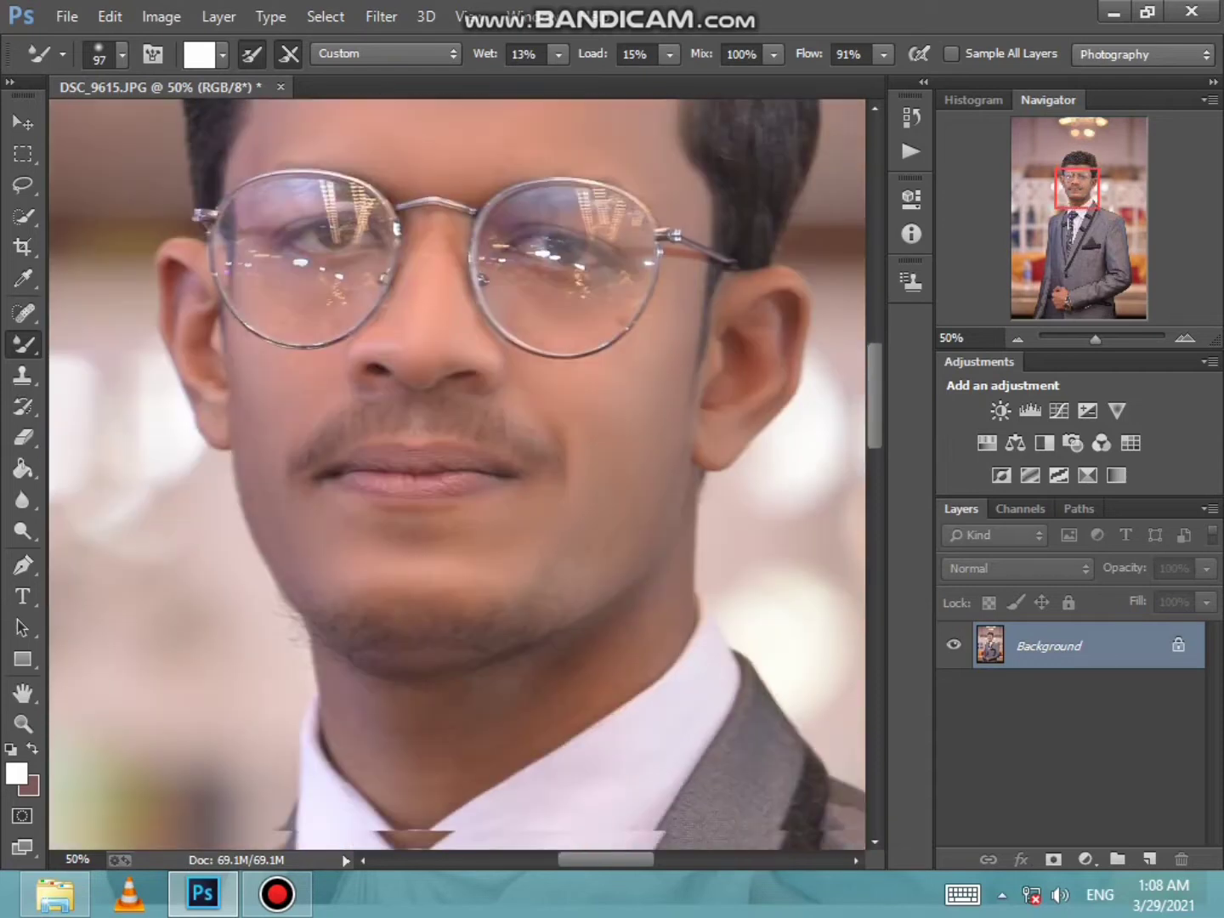
scroll(459, 477, down, 1)
Smooth the chin area with the brush reduced to 66 px
right_click(639, 509)
text(66)
key(Return)
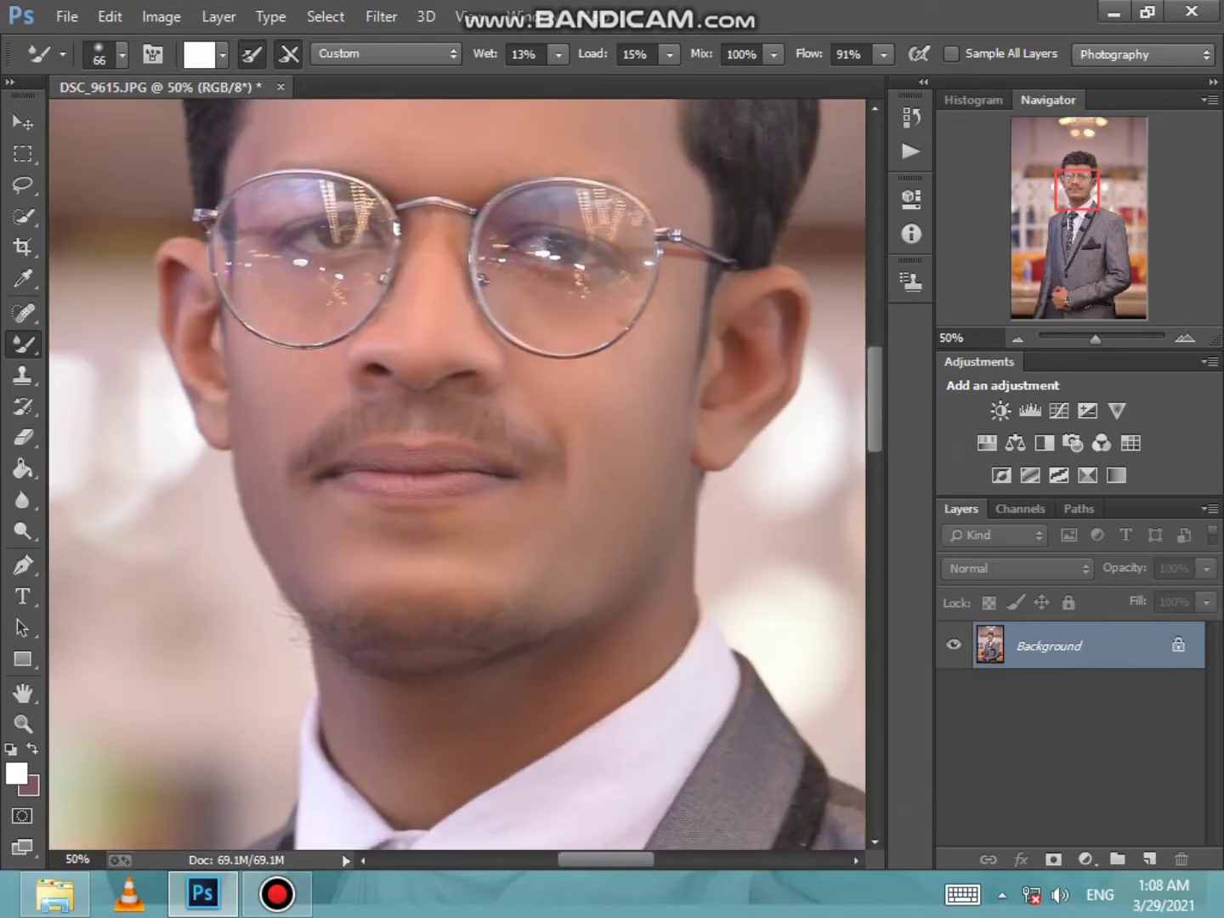
scroll(639, 509, down, 4)
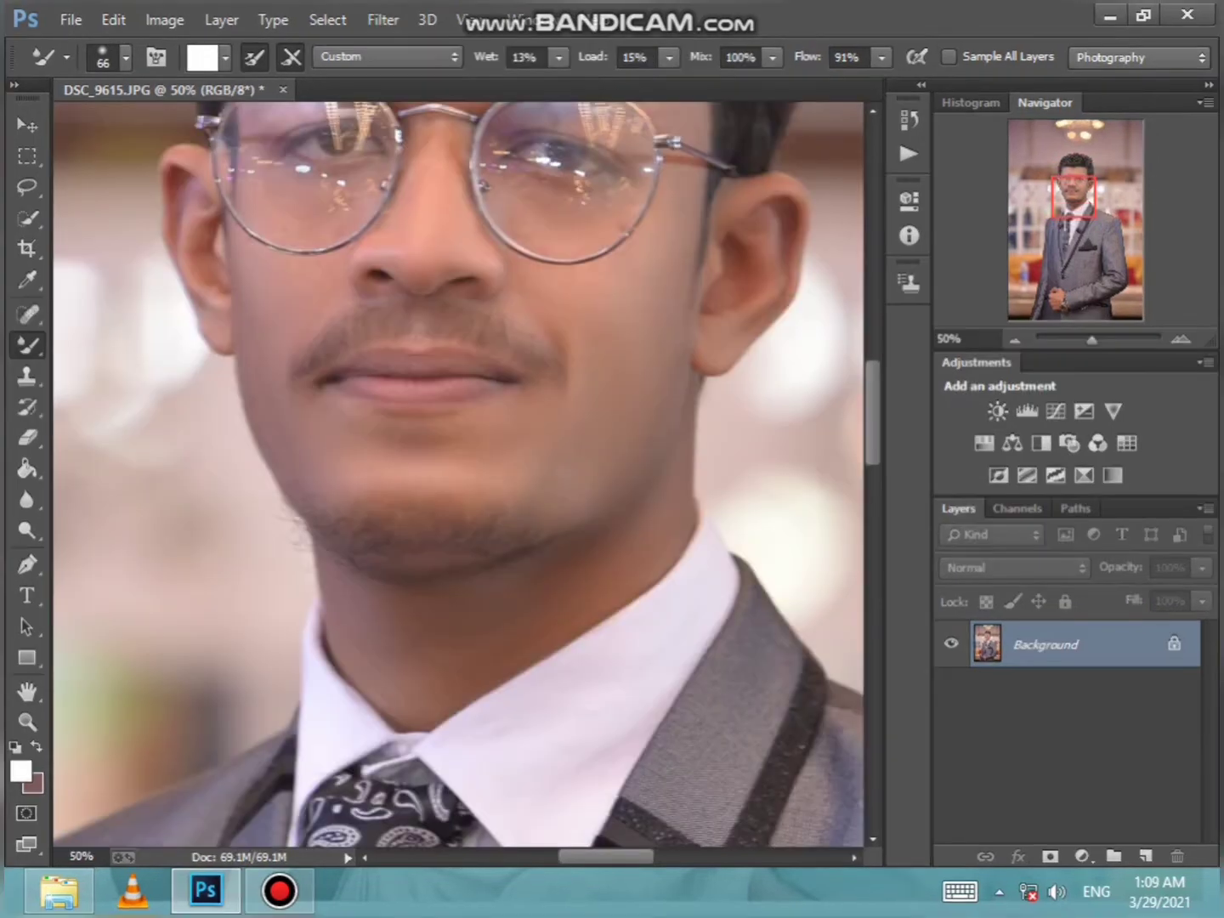
scroll(459, 476, up, 6)
scroll(459, 477, up, 4)
Apply the Camera Raw Filter with Exposure +0.20 and Contrast +14
click(383, 19)
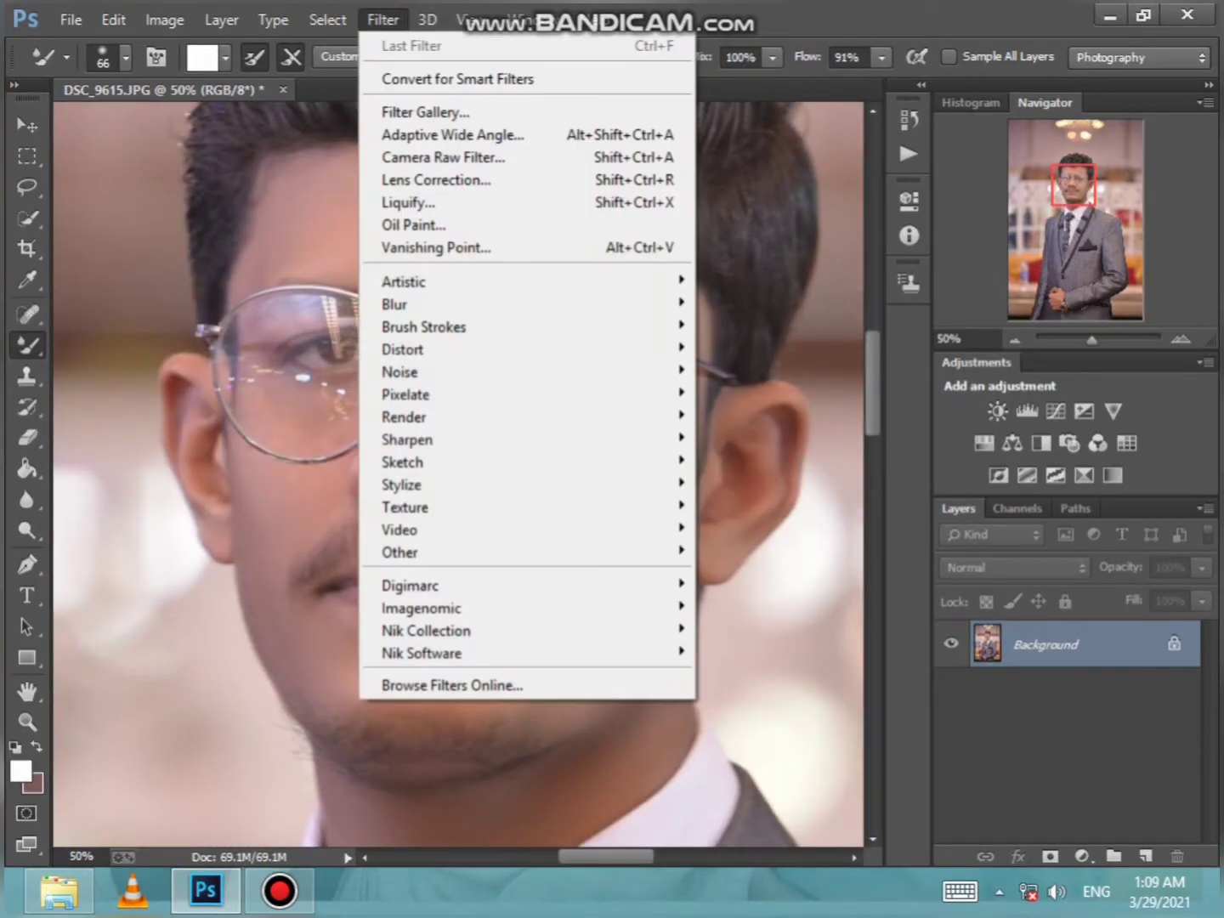
click(442, 156)
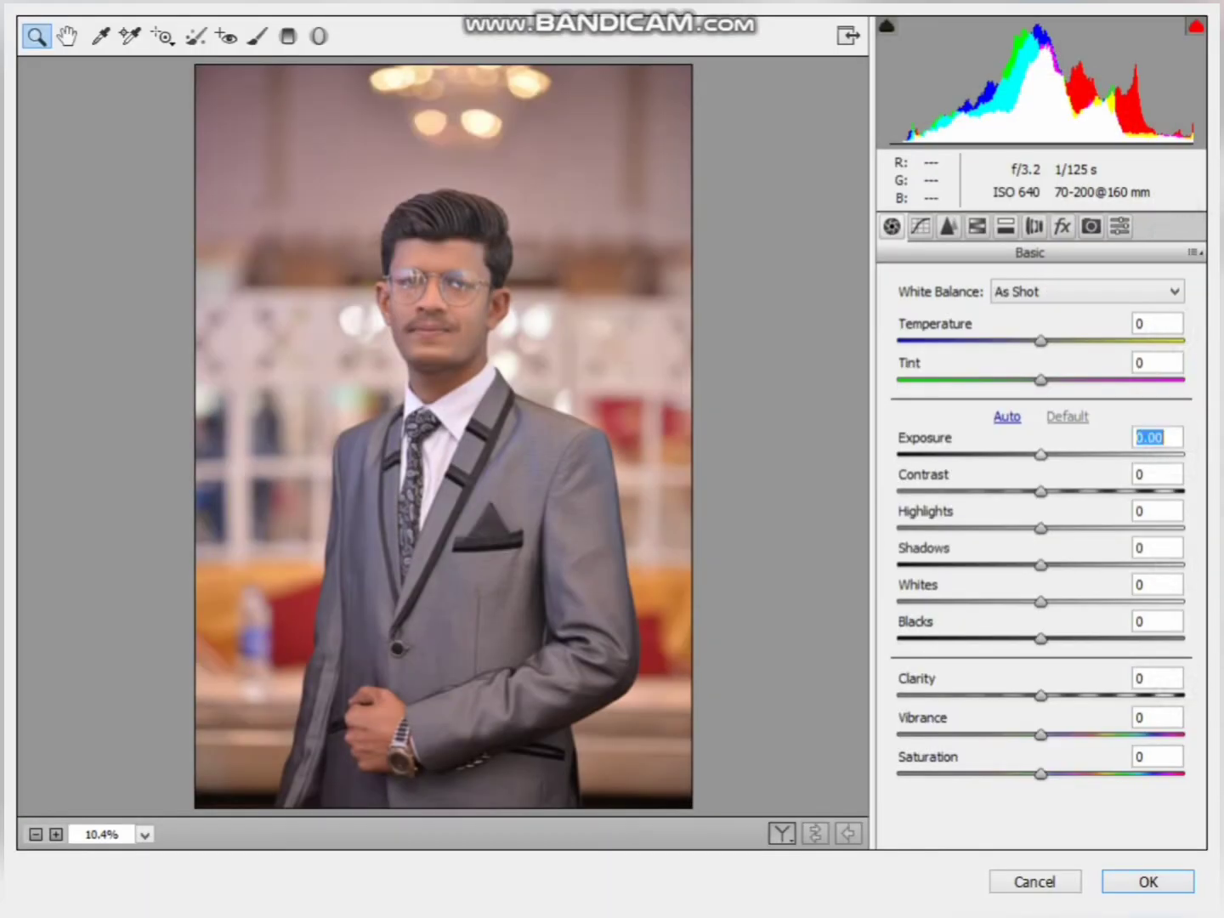
key(Up)
key(Up)
key(Up)
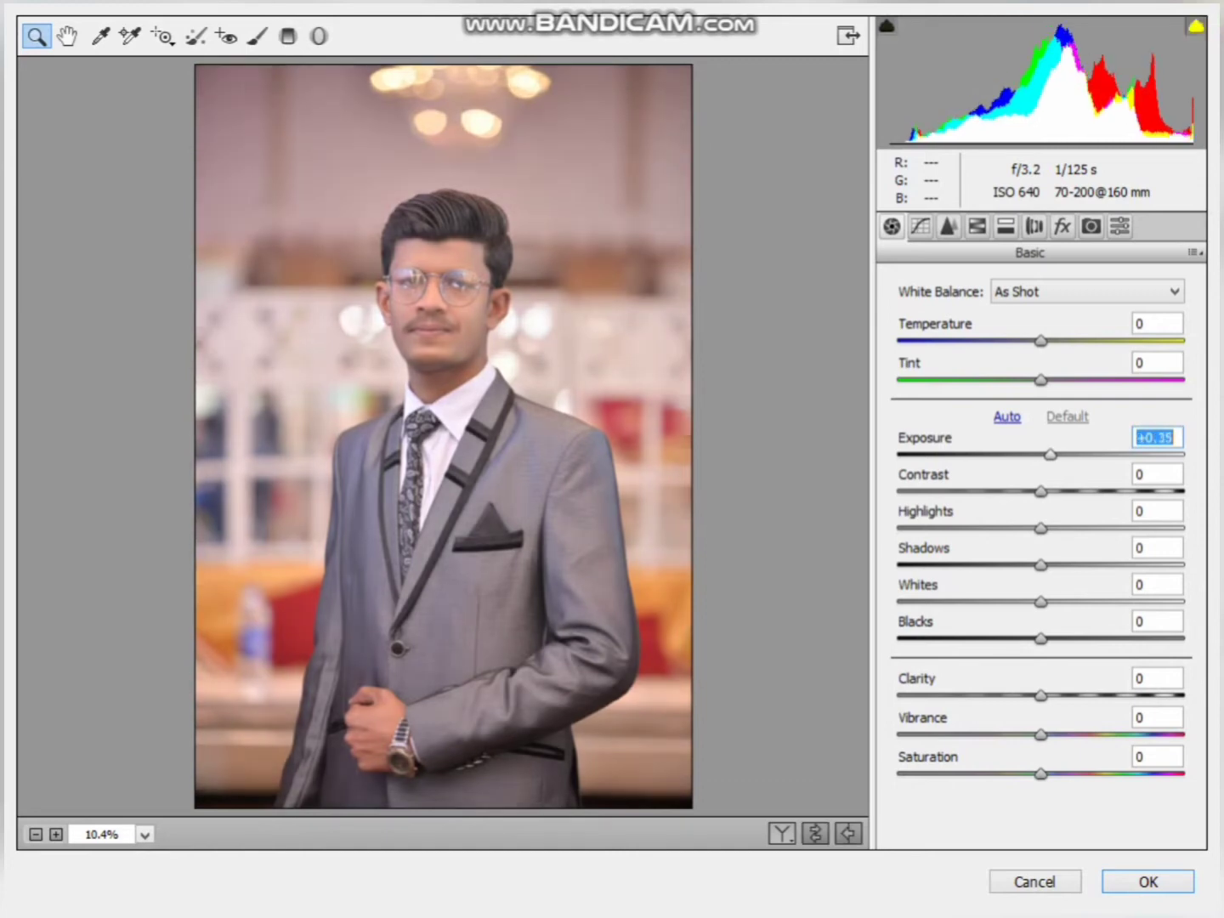
key(Down)
key(Down)
key(Down)
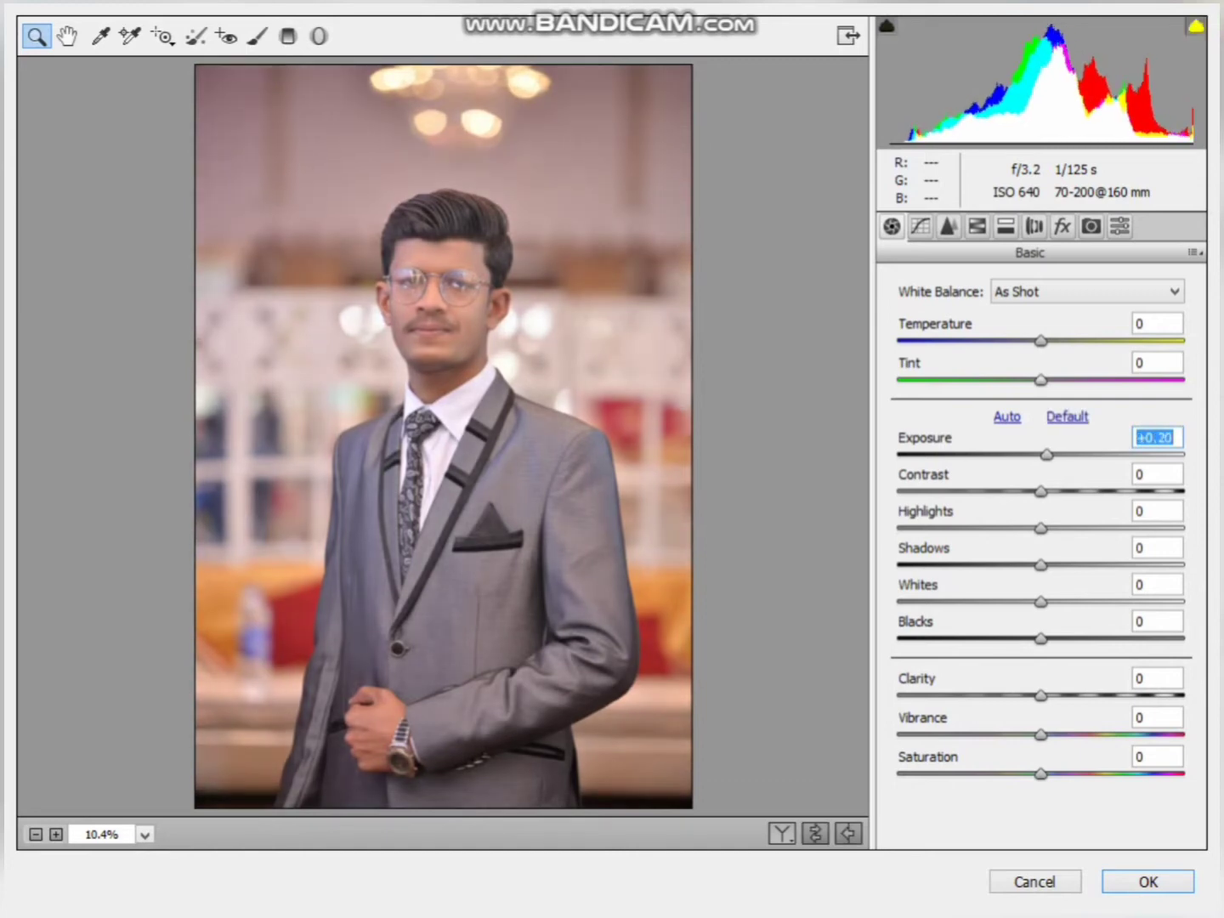
key(Tab)
key(Up)
key(Up)
key(Up)
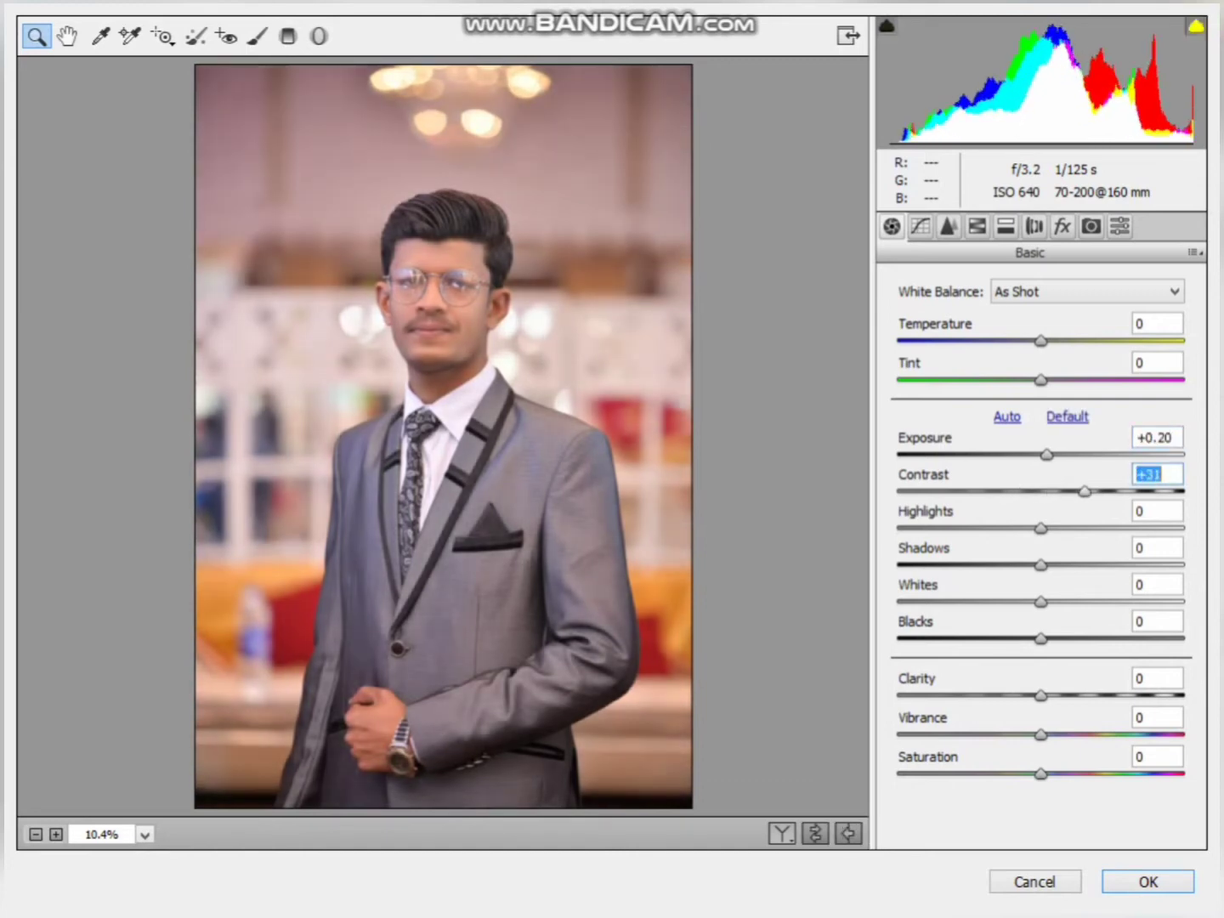
key(Down)
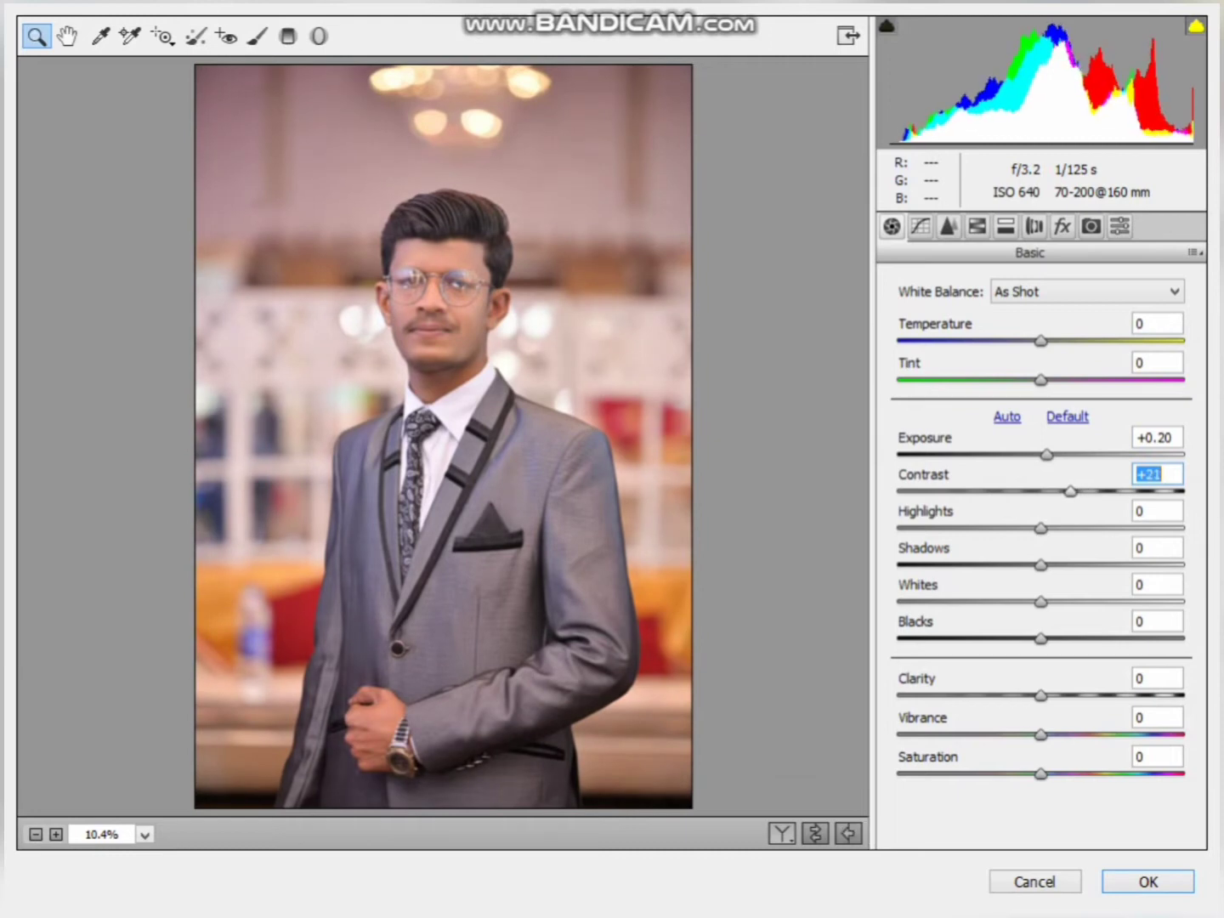
Lower Camera Raw Highlights to -57
key(Tab)
key(shift+Down)
key(shift+Down)
key(shift+Down)
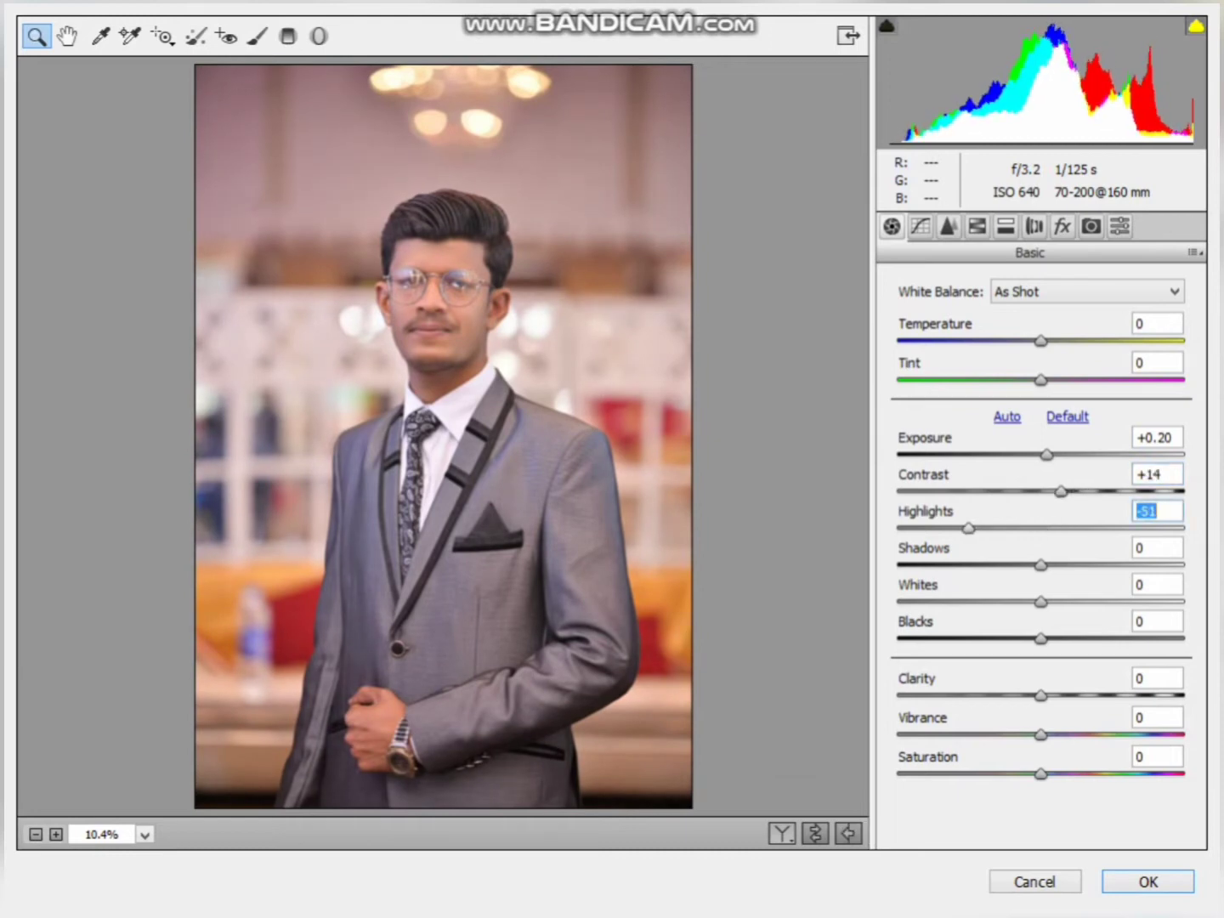
key(shift+Down)
key(Down)
key(Down)
key(Down)
key(shift+Up)
key(shift+Up)
key(shift+Up)
key(Down)
key(shift+Down)
key(shift+Down)
key(shift+Down)
key(Down)
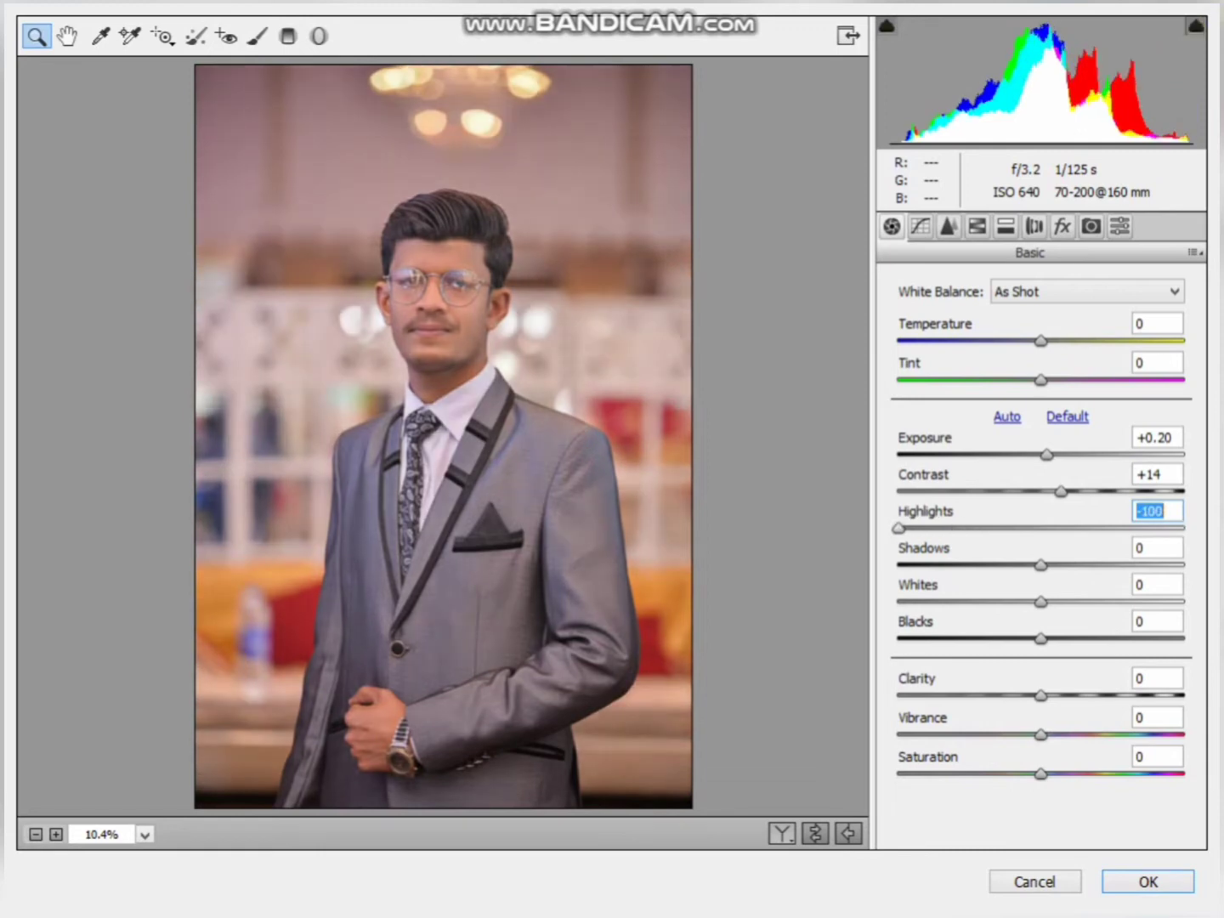
key(shift+Down)
key(shift+Down)
key(shift+Down)
key(Down)
key(Down)
key(Down)
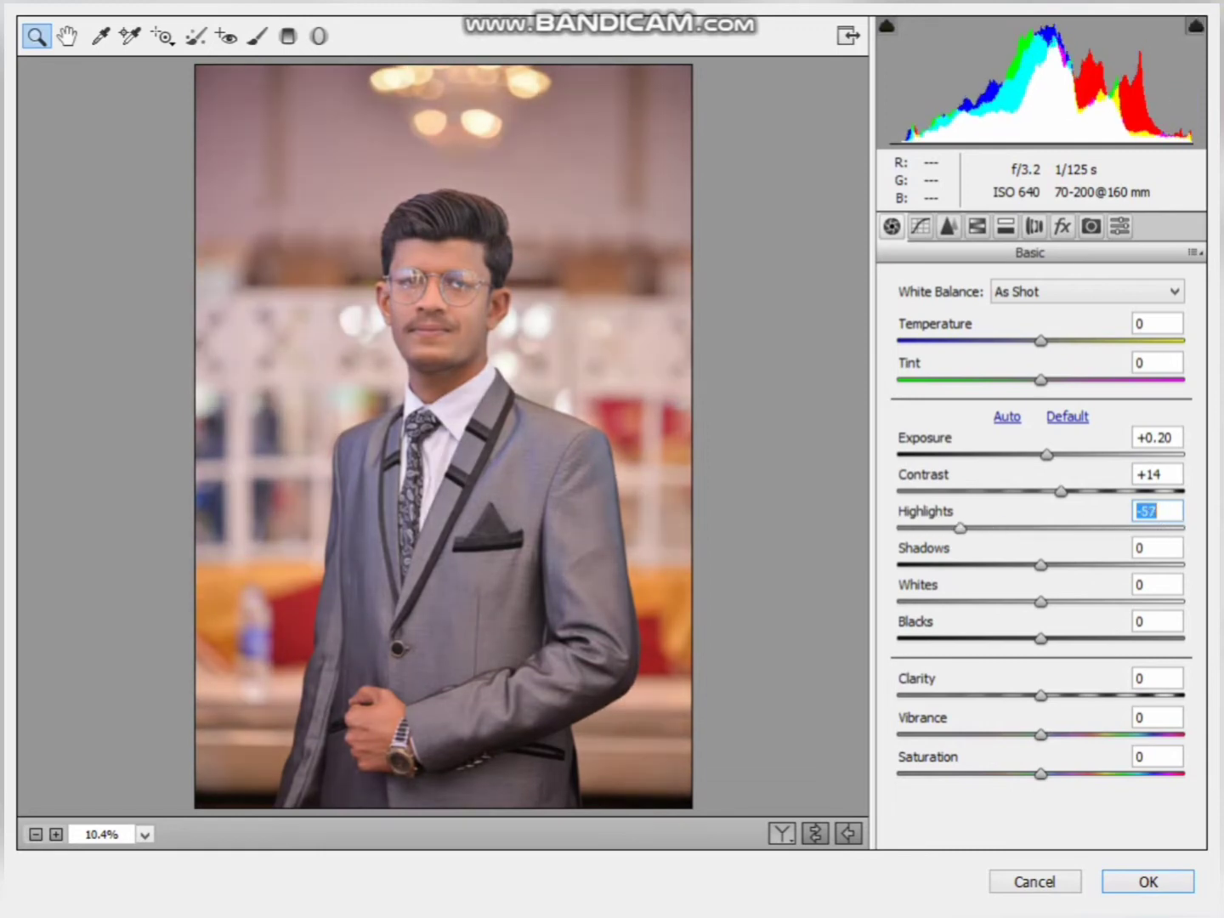
Set Camera Raw Blacks to -3 and Clarity to +4
key(Tab)
key(Tab)
key(Tab)
key(Down)
key(Down)
key(Down)
key(Up)
key(Up)
key(Up)
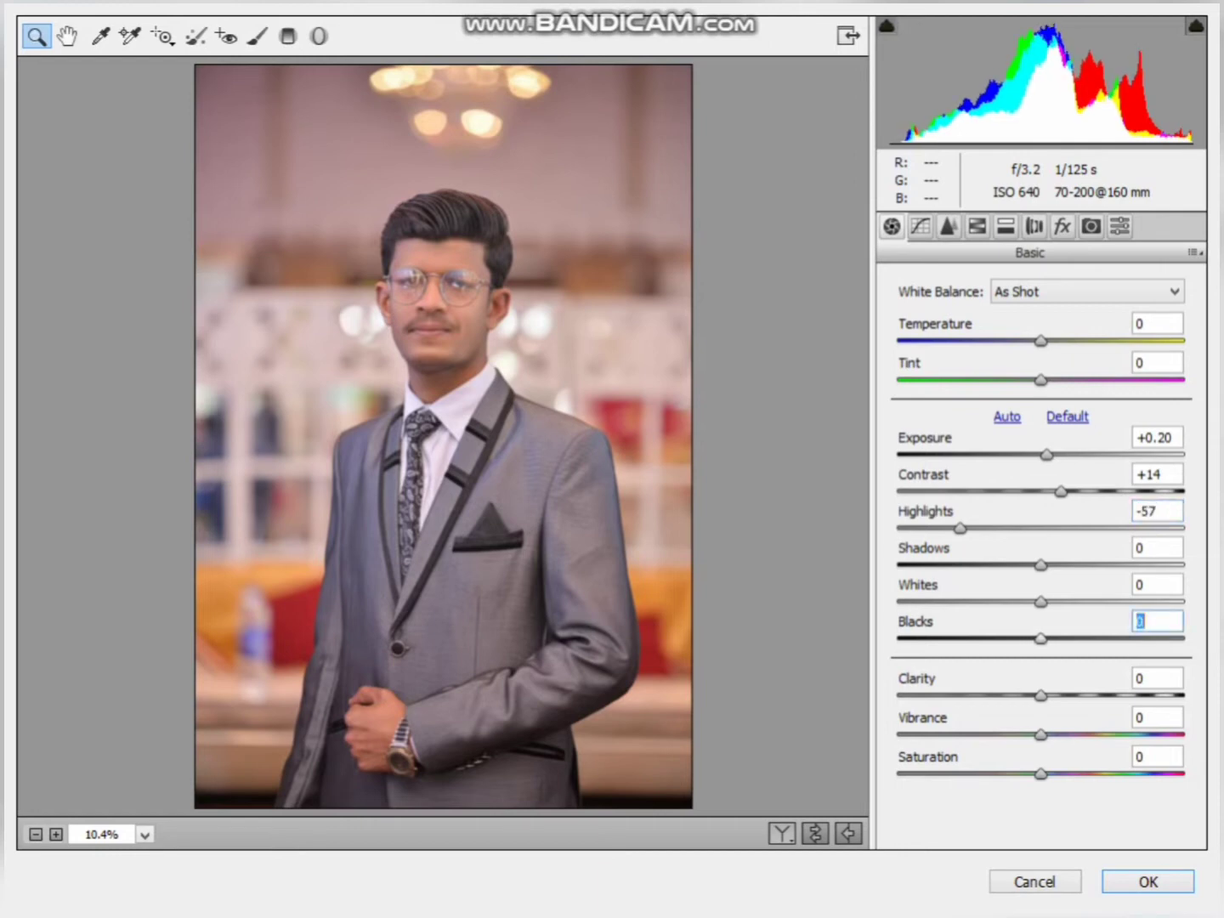
key(Down)
key(Down)
key(Down)
key(Tab)
key(Up)
key(Up)
key(Up)
key(Down)
key(Down)
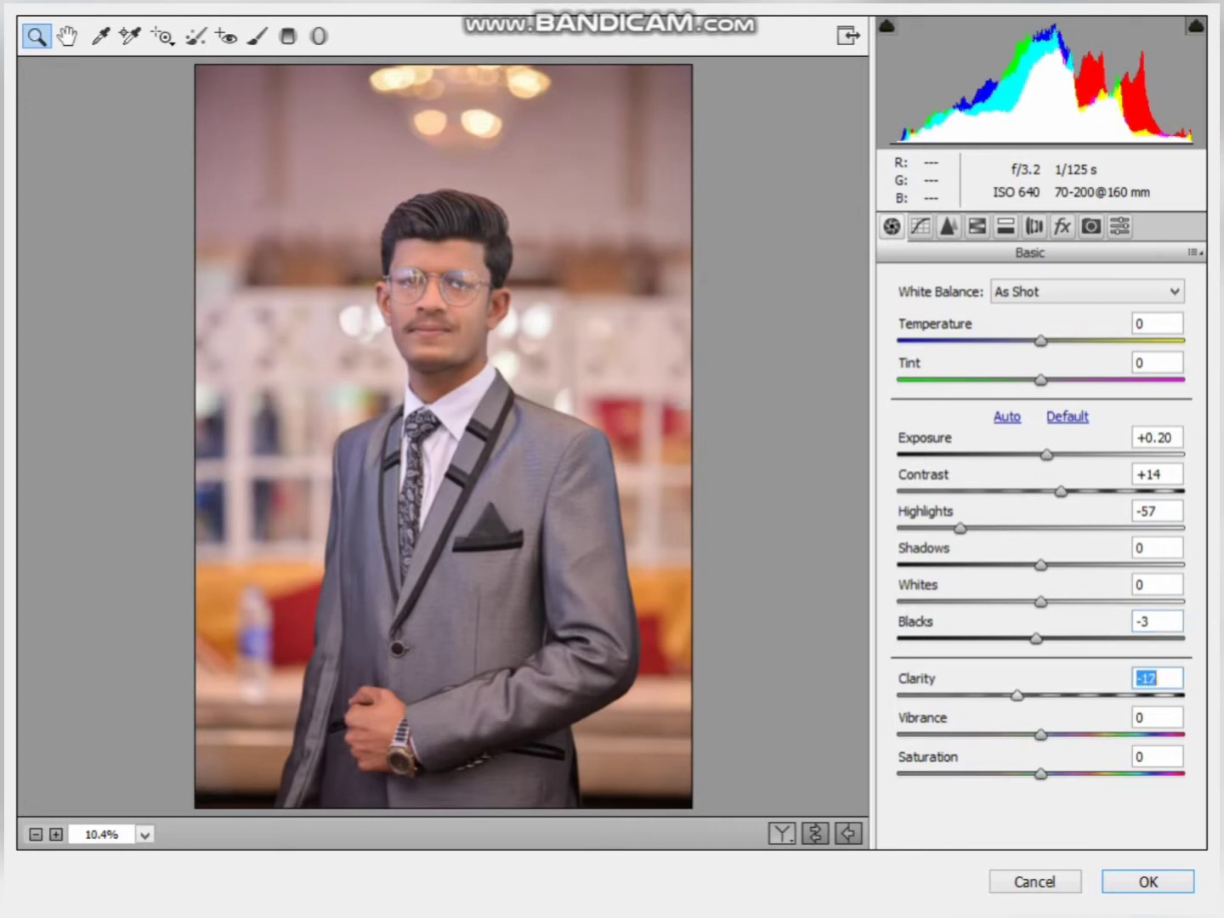
key(Down)
key(Down)
key(Down)
key(Down)
key(Down)
key(Down)
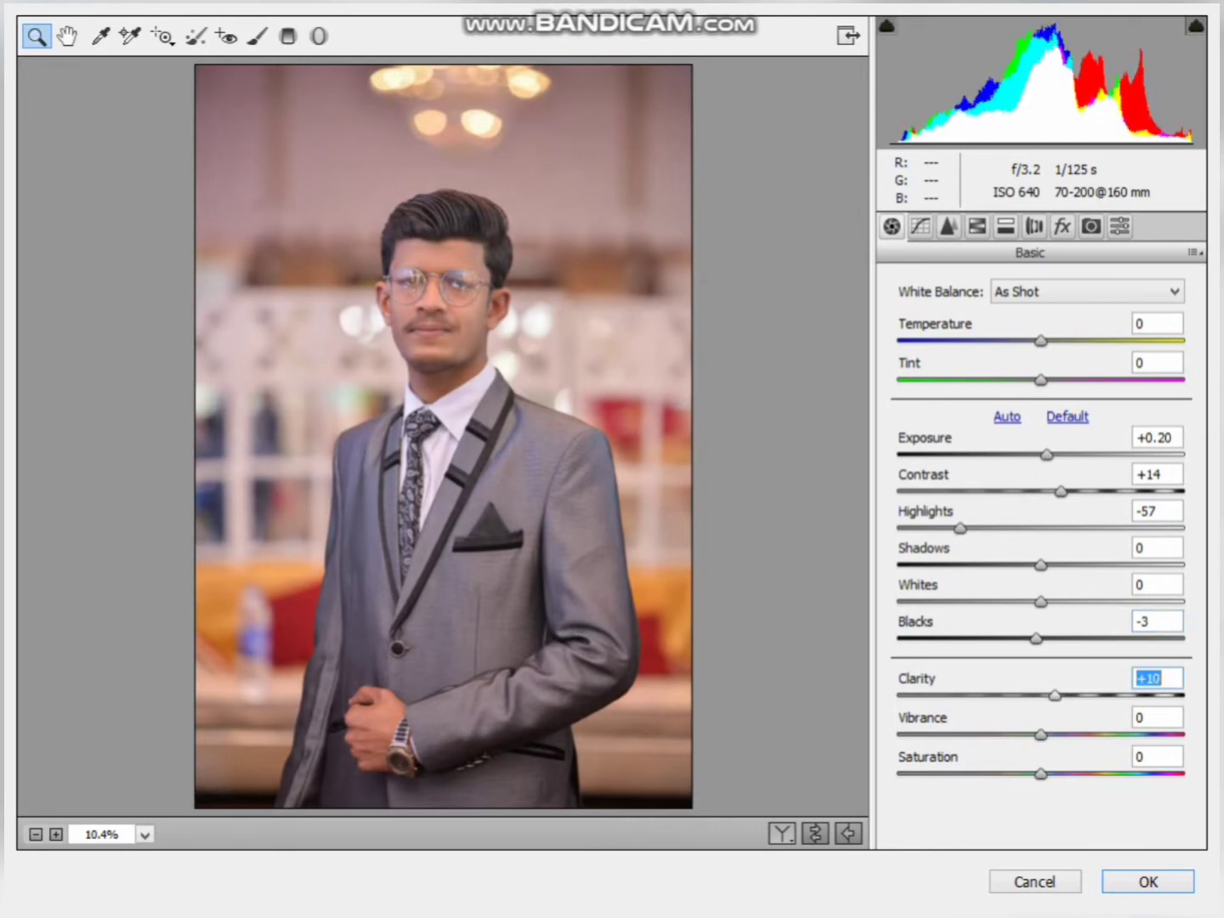
key(Down)
key(Down)
key(Down)
key(Down)
key(Down)
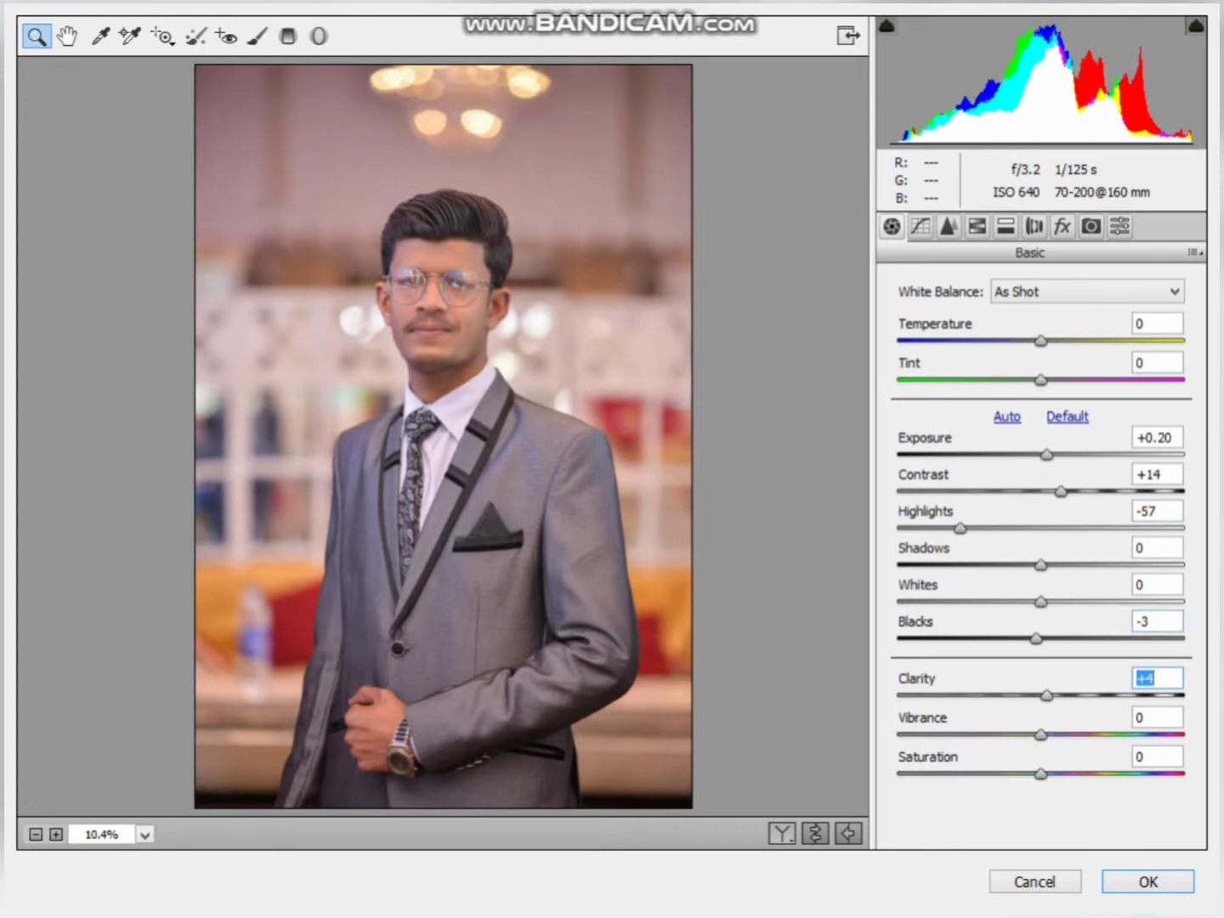
key(ctrl+alt+4)
Set HSL Saturation for Oranges to -25
click(957, 318)
click(1158, 418)
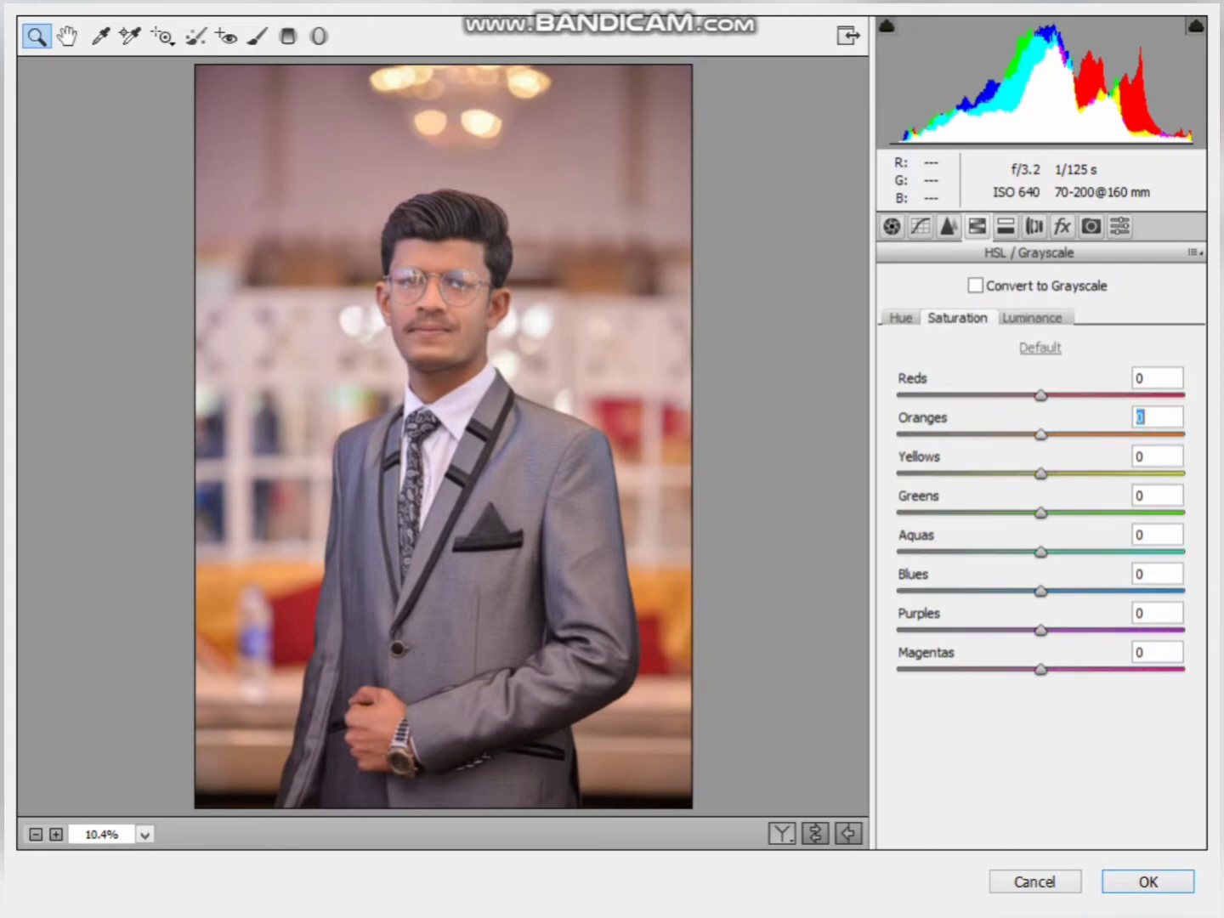
text(-25)
key(Return)
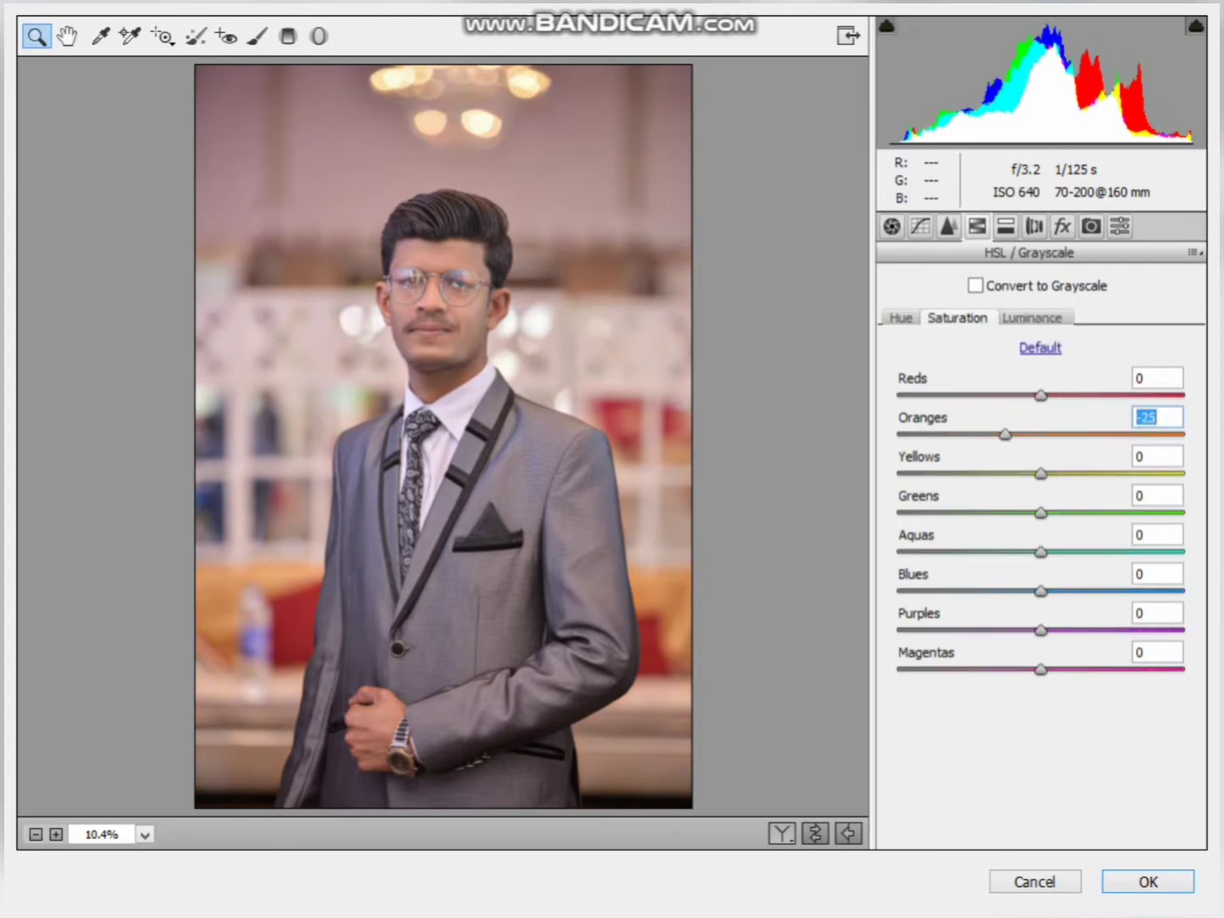
Set HSL Luminance for Oranges to +32
click(1032, 318)
click(1157, 417)
text(37)
key(Return)
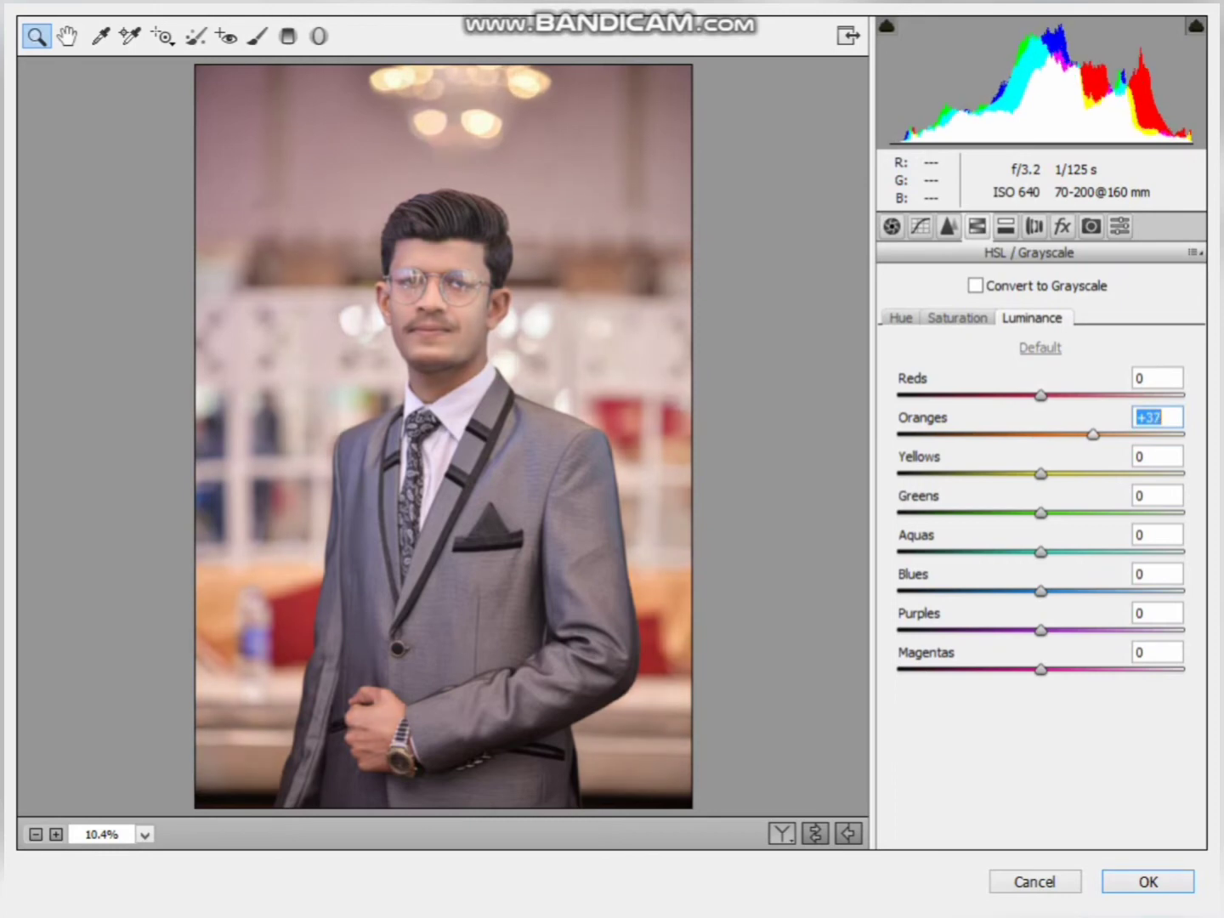
key(Up)
key(Up)
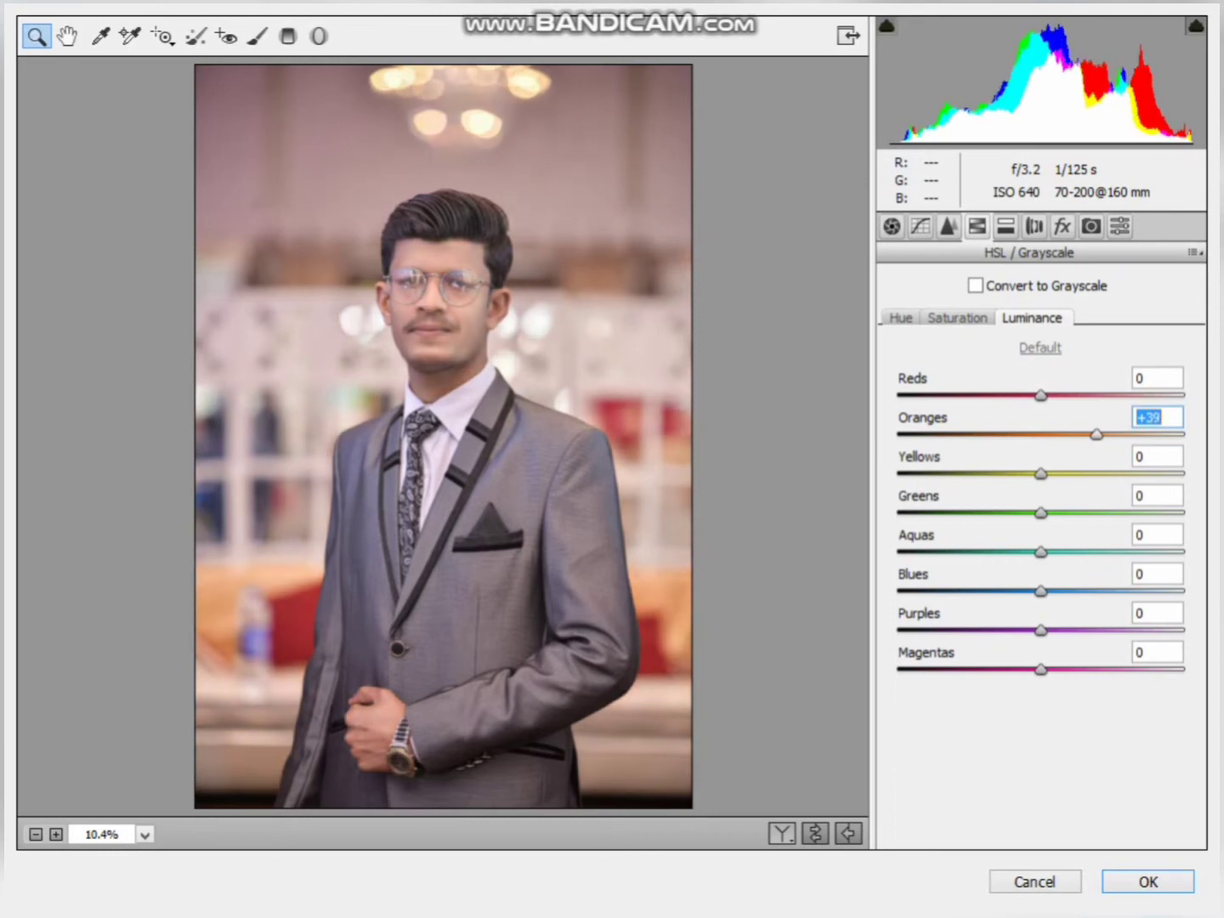
key(Down)
key(Down)
key(Down)
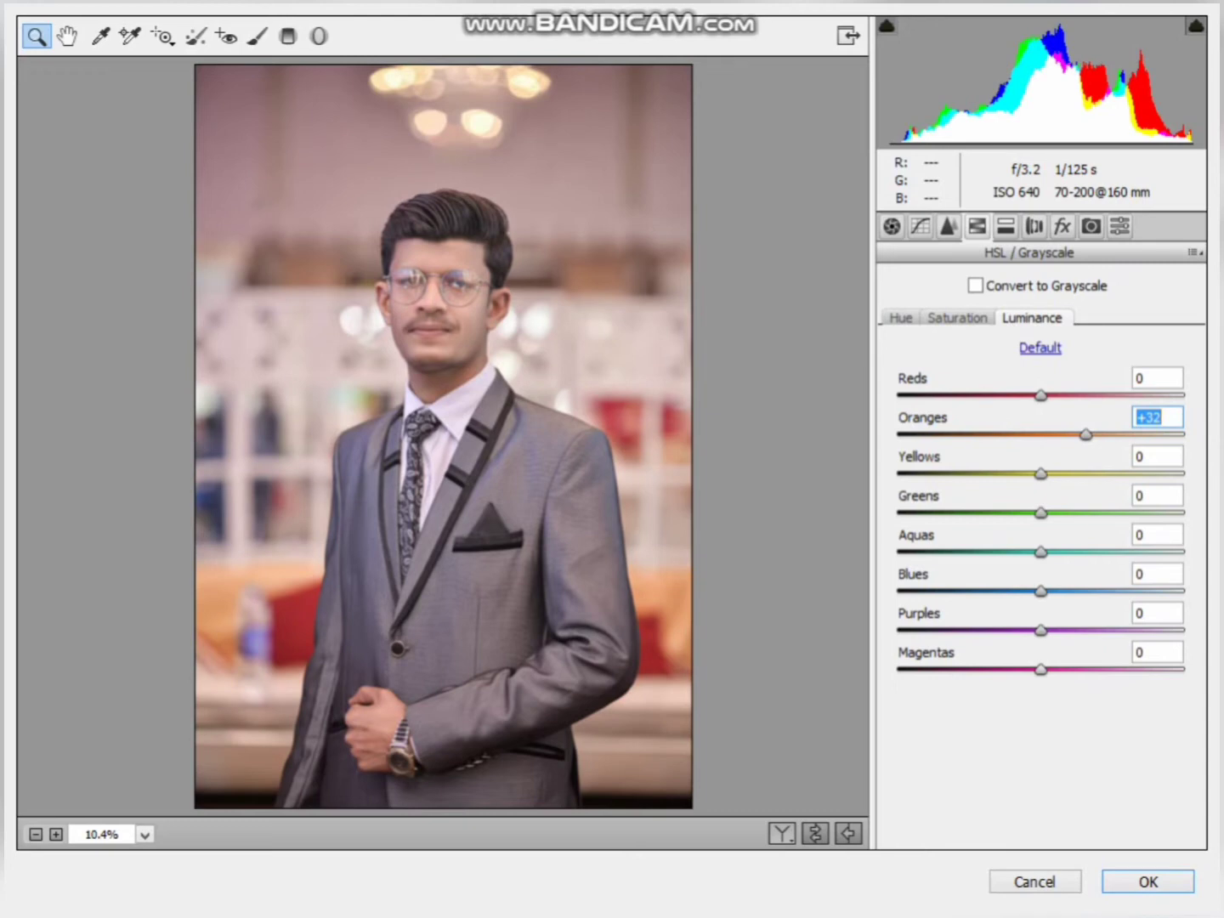
Set HSL Luminance for Magentas to -12, then review Saturation values
key(Tab)
key(Tab)
key(Tab)
text(-63)
key(Return)
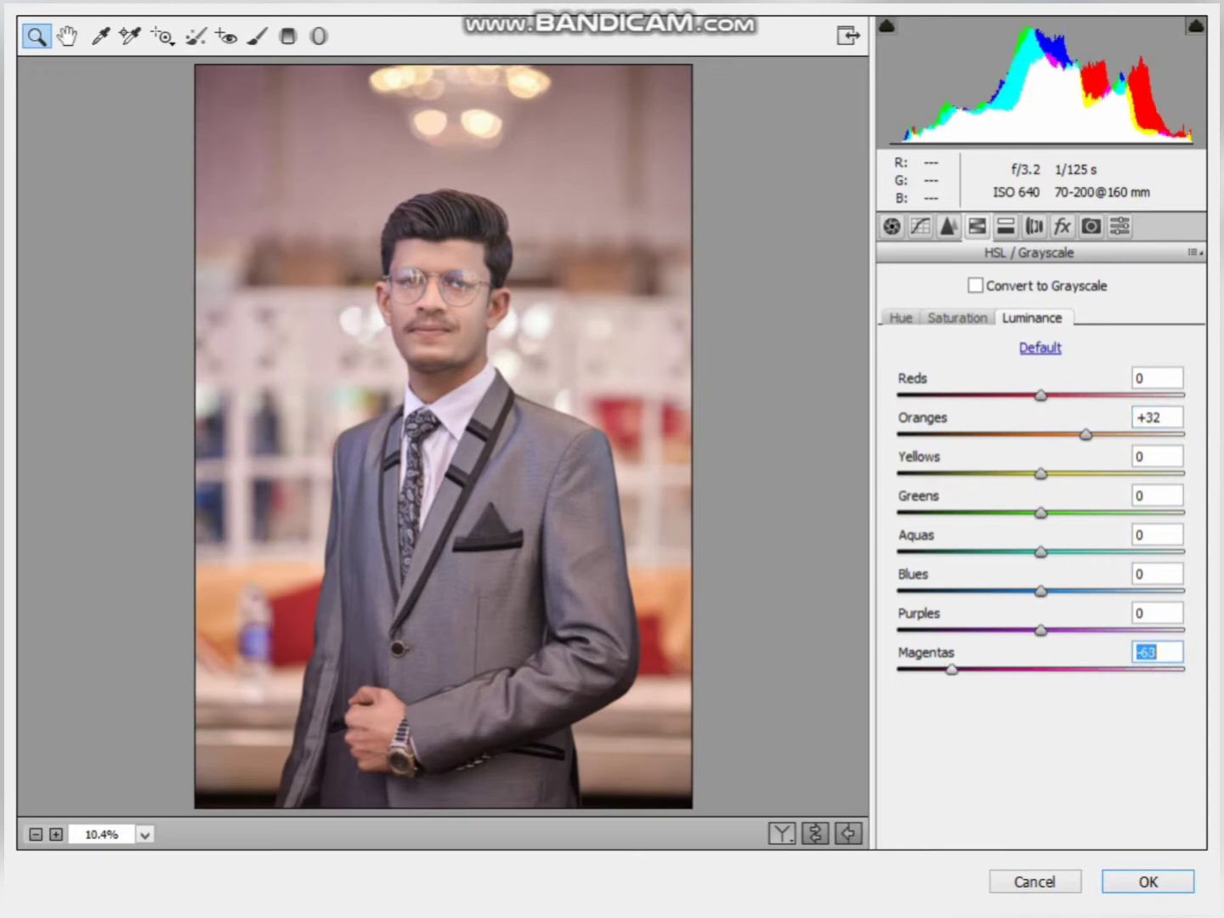
text(-16)
key(Return)
key(Up)
key(Up)
key(Up)
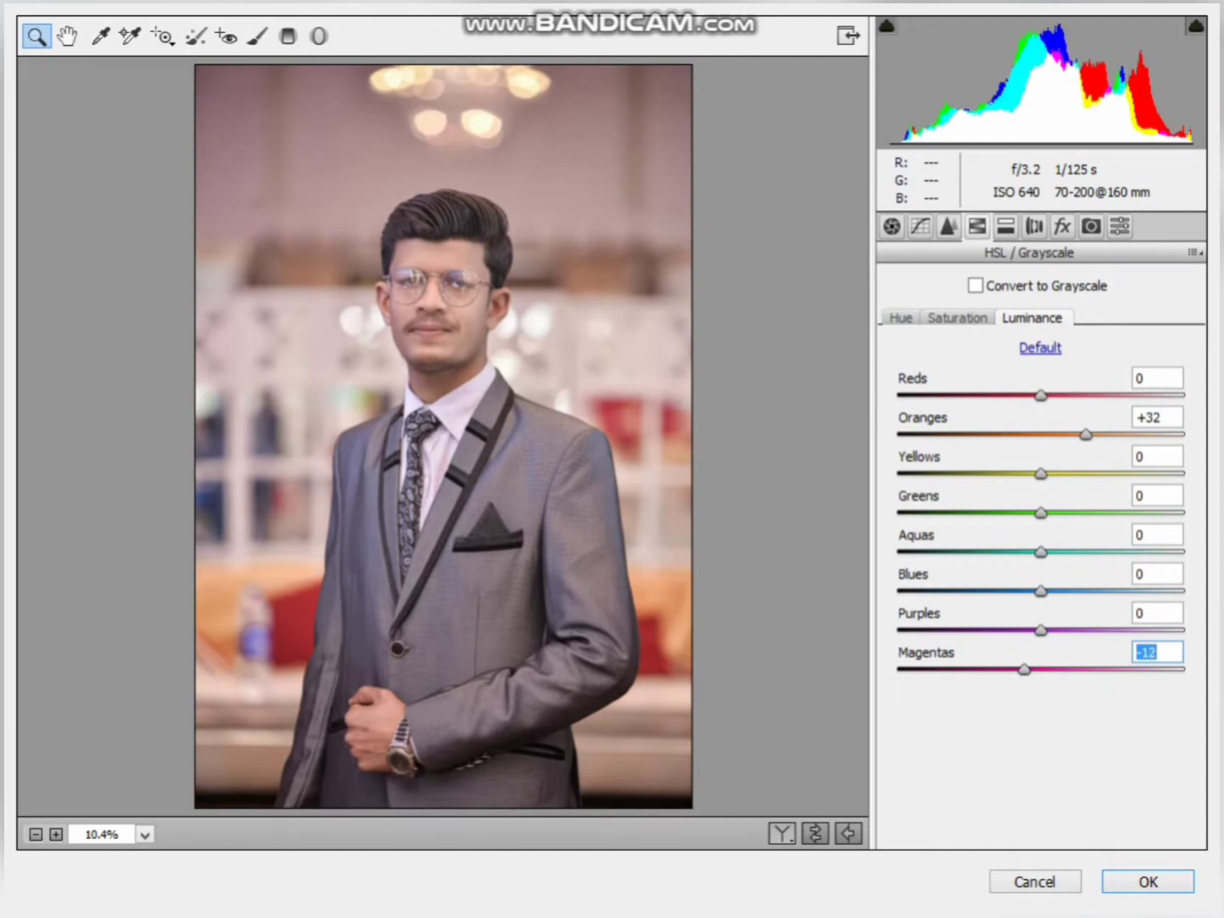
key(ctrl+alt+shift+s)
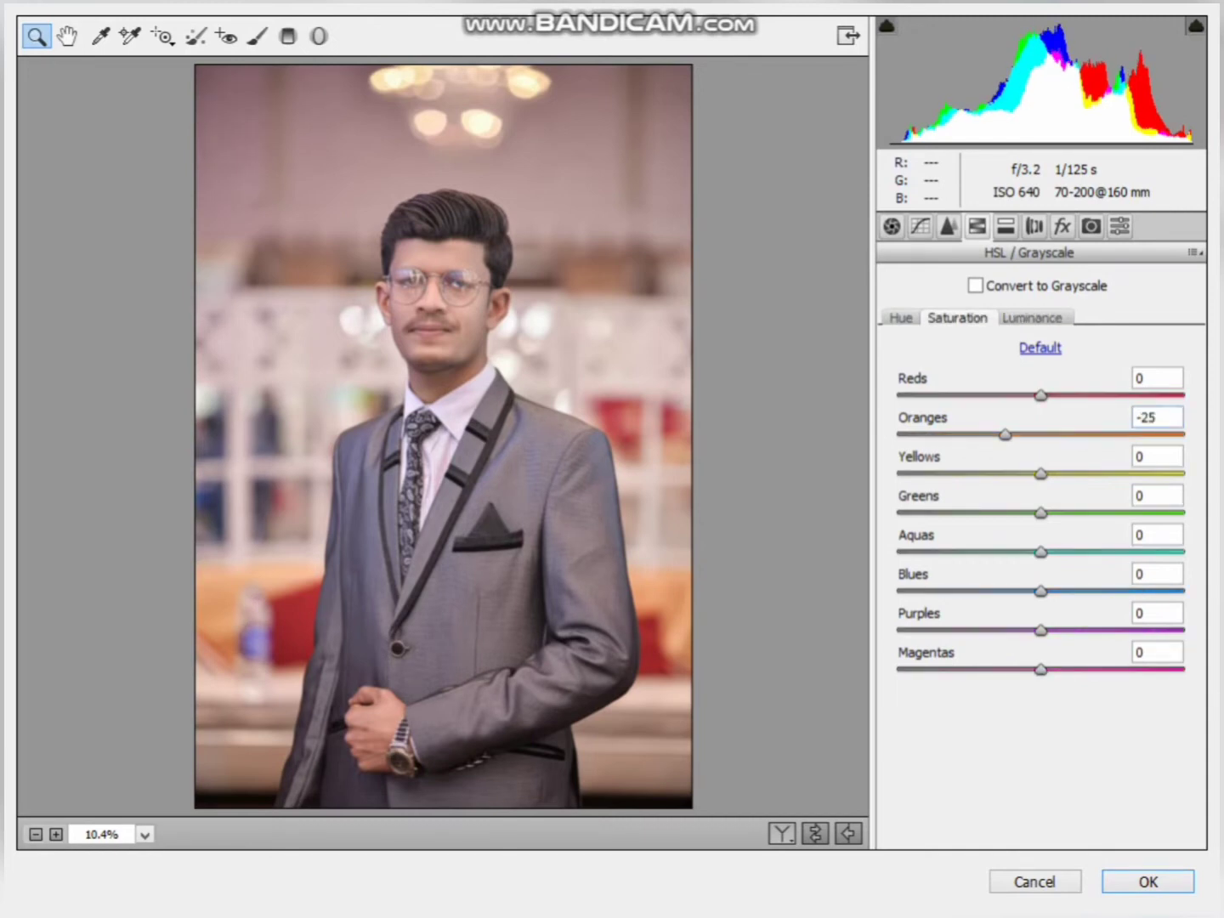
Add a post-crop vignette (amount -8, midpoint 41, roundness -8) and apply Camera Raw
click(1063, 226)
key(Down)
key(Down)
key(Down)
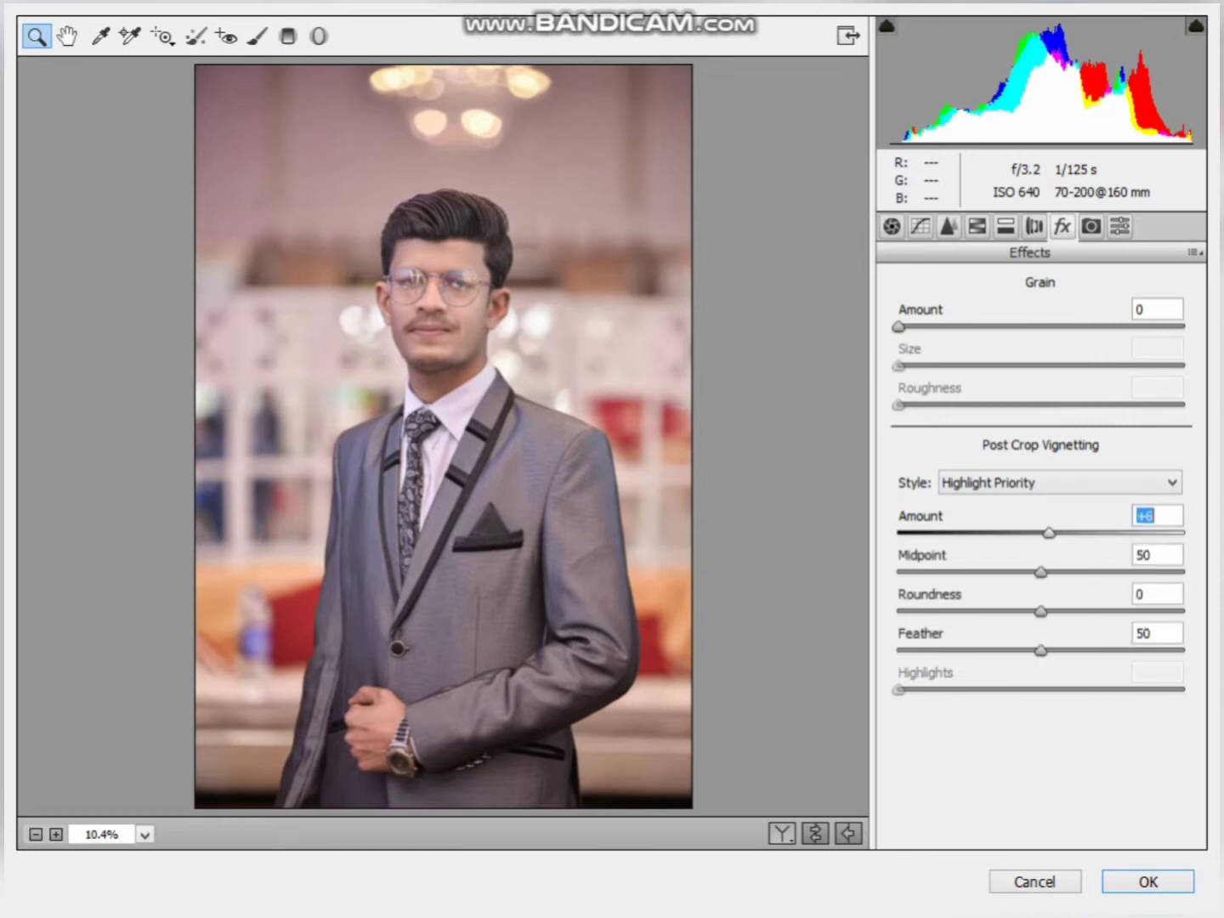
key(Down)
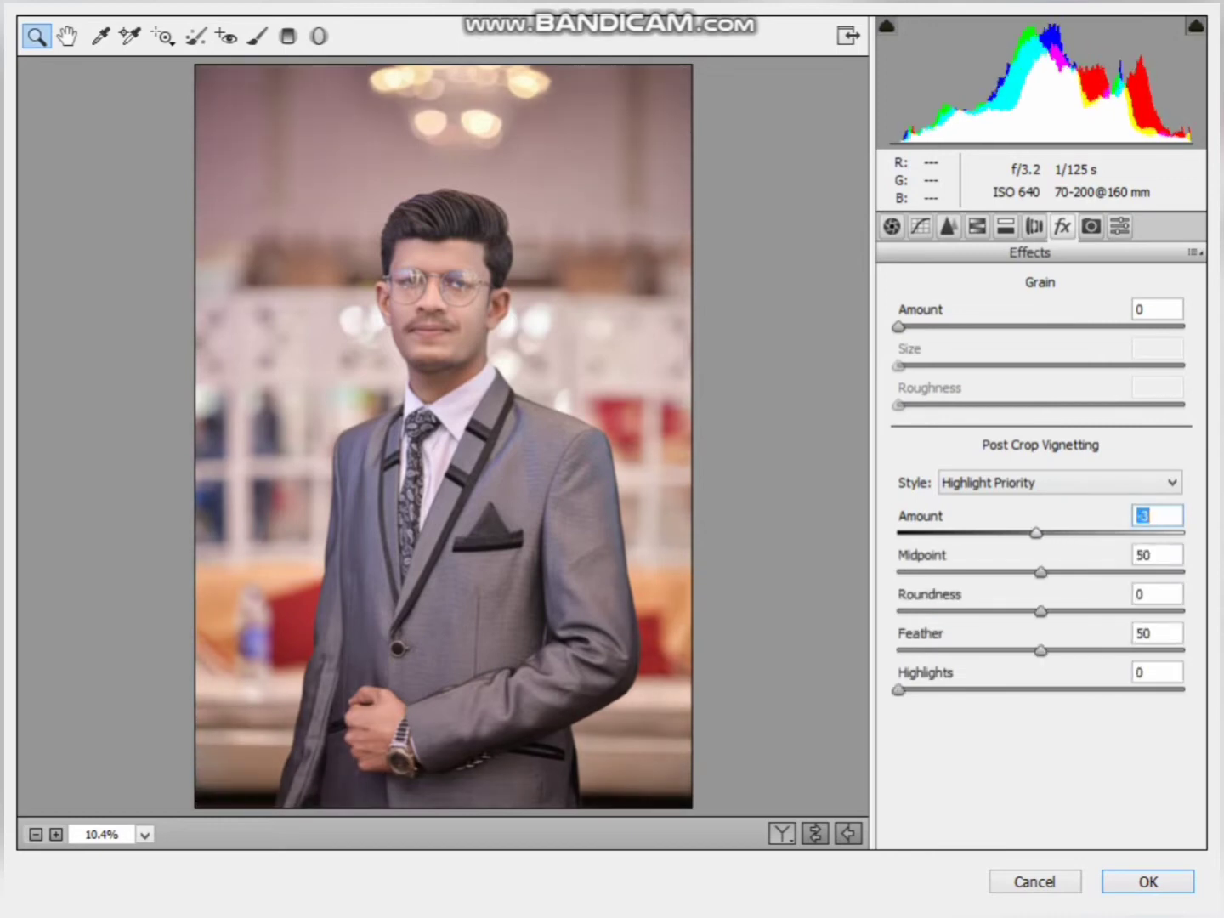
key(Down)
key(Down)
key(Down)
key(Tab)
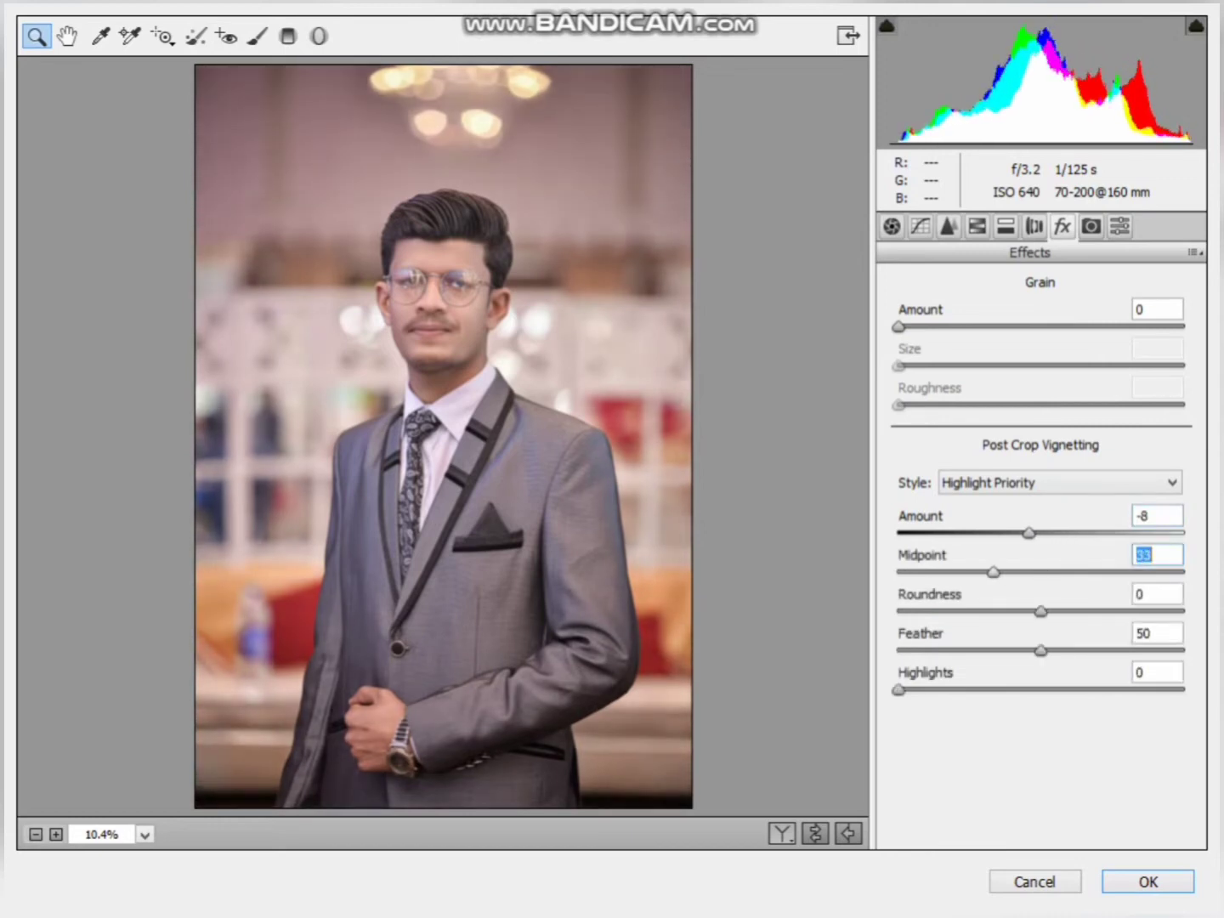
key(Up)
key(Up)
key(Up)
key(Up)
key(Up)
key(Up)
key(Down)
key(Down)
key(Down)
key(Tab)
key(Up)
key(Up)
key(Up)
key(Down)
key(Down)
key(Down)
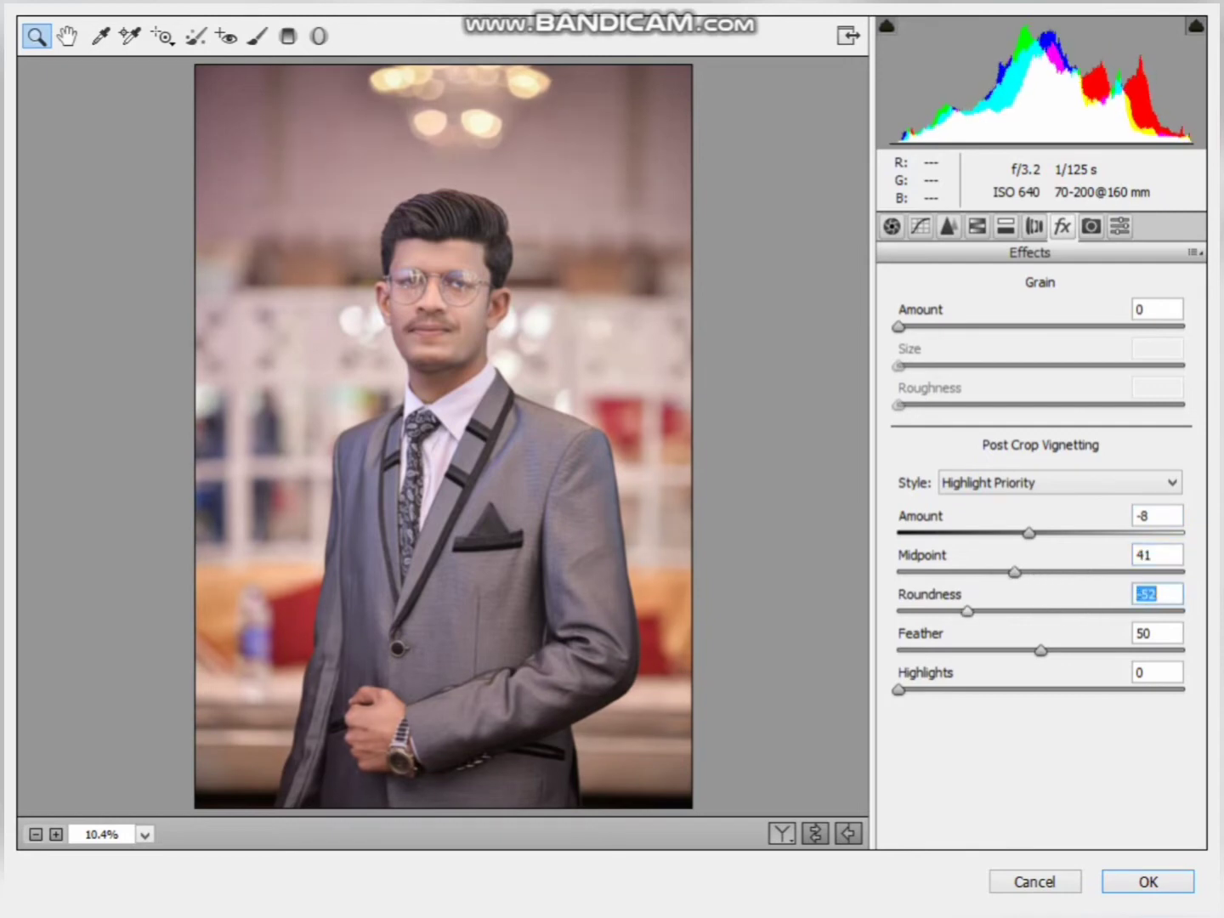
key(Up)
key(Up)
key(Up)
key(Up)
key(Up)
key(Up)
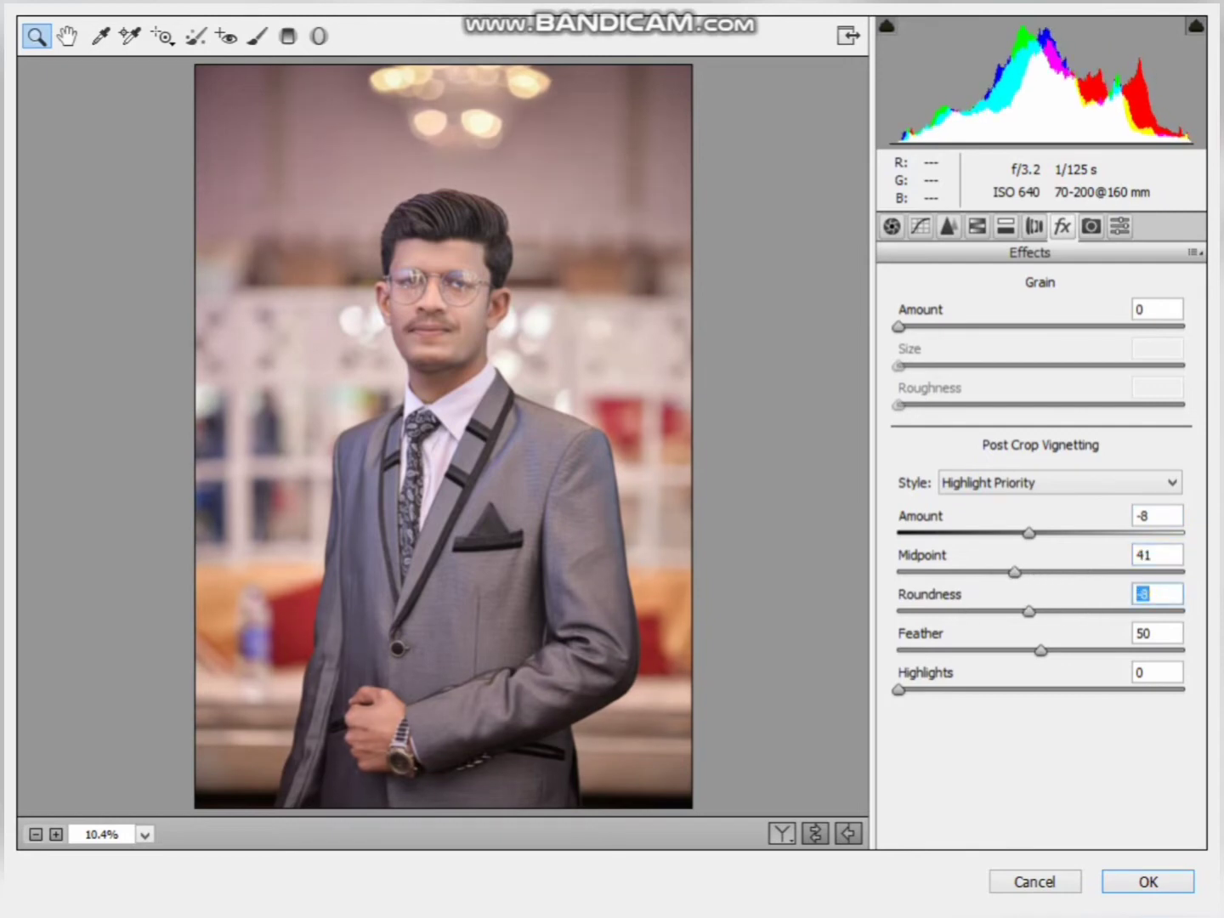
key(Return)
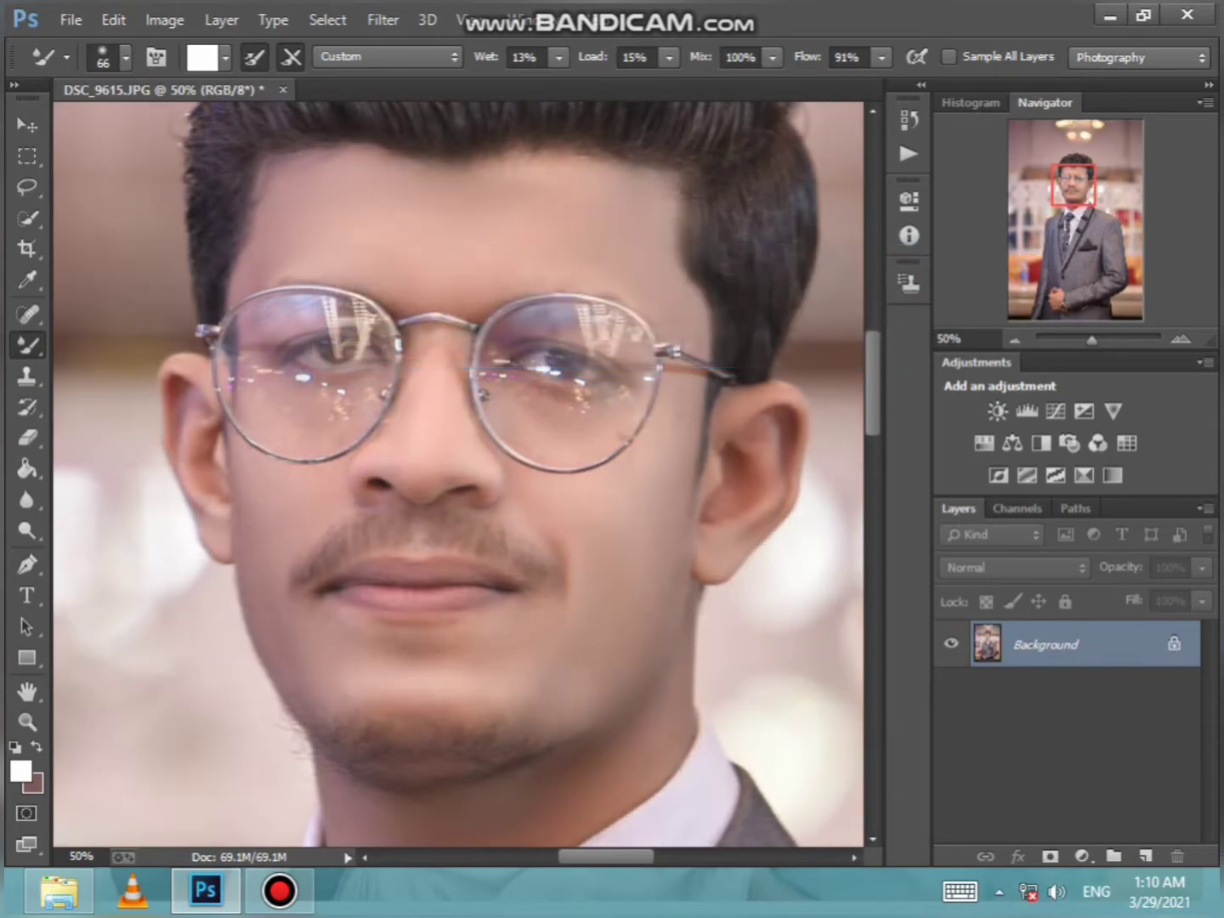
Scroll up to inspect the hair, then launch Filter > Liquify
scroll(459, 476, up, 2)
scroll(459, 477, up, 3)
scroll(459, 476, up, 3)
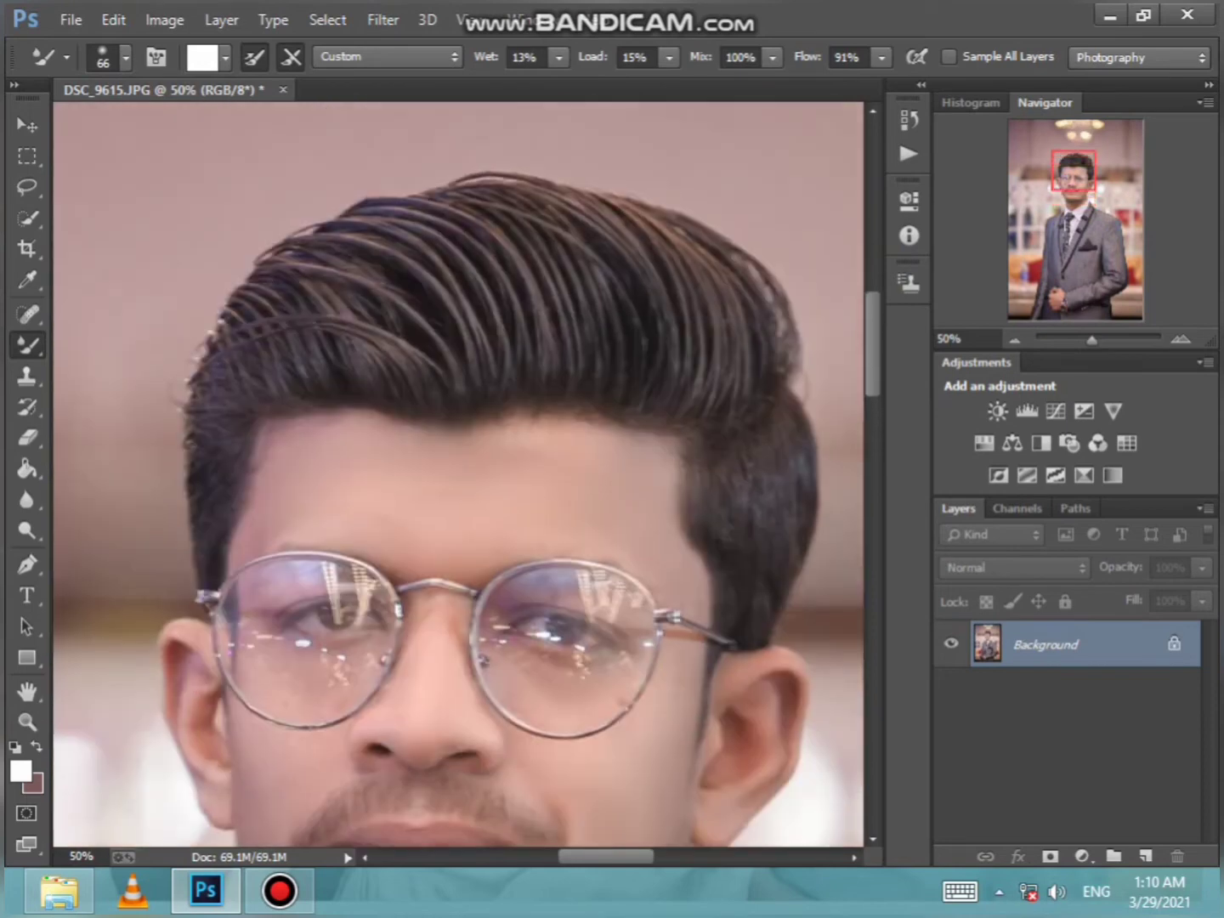
click(328, 19)
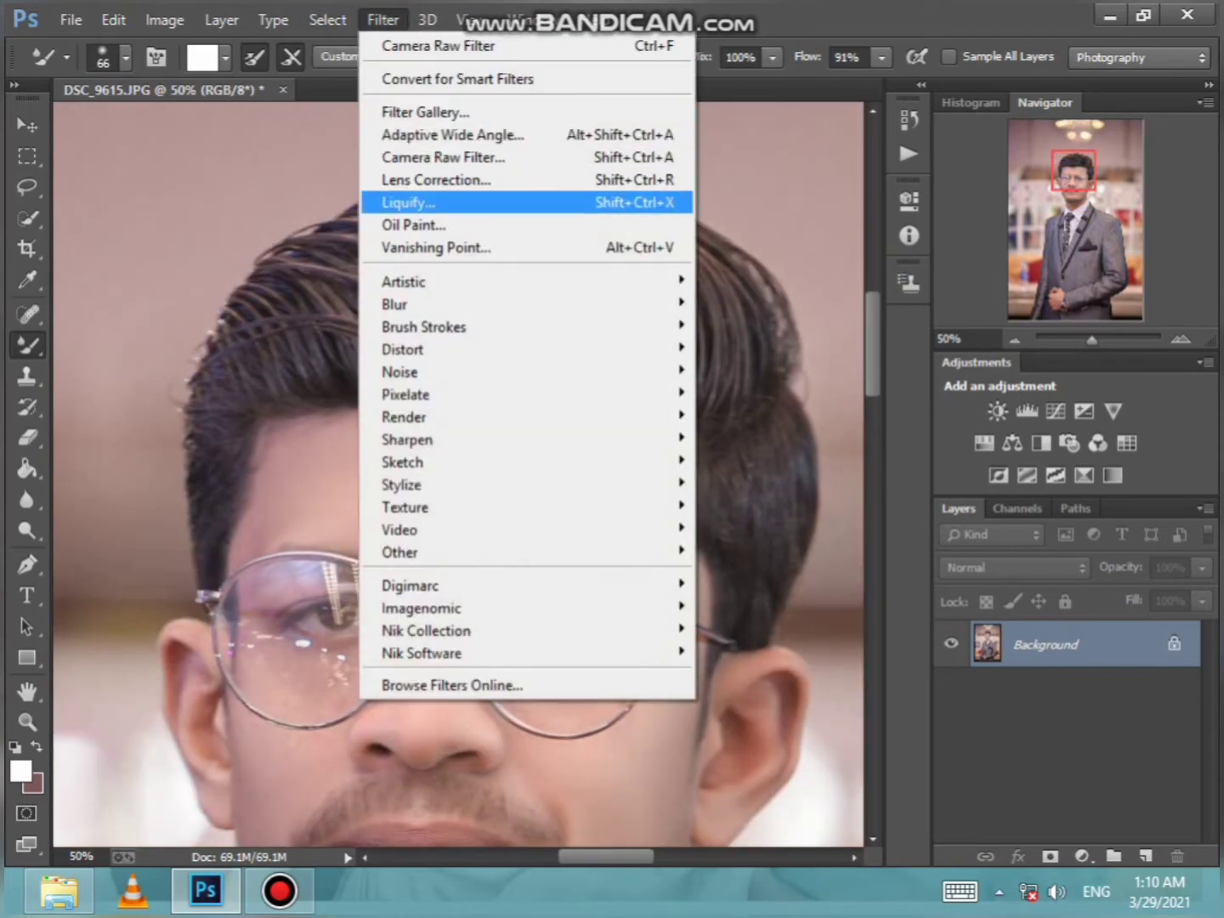
click(416, 202)
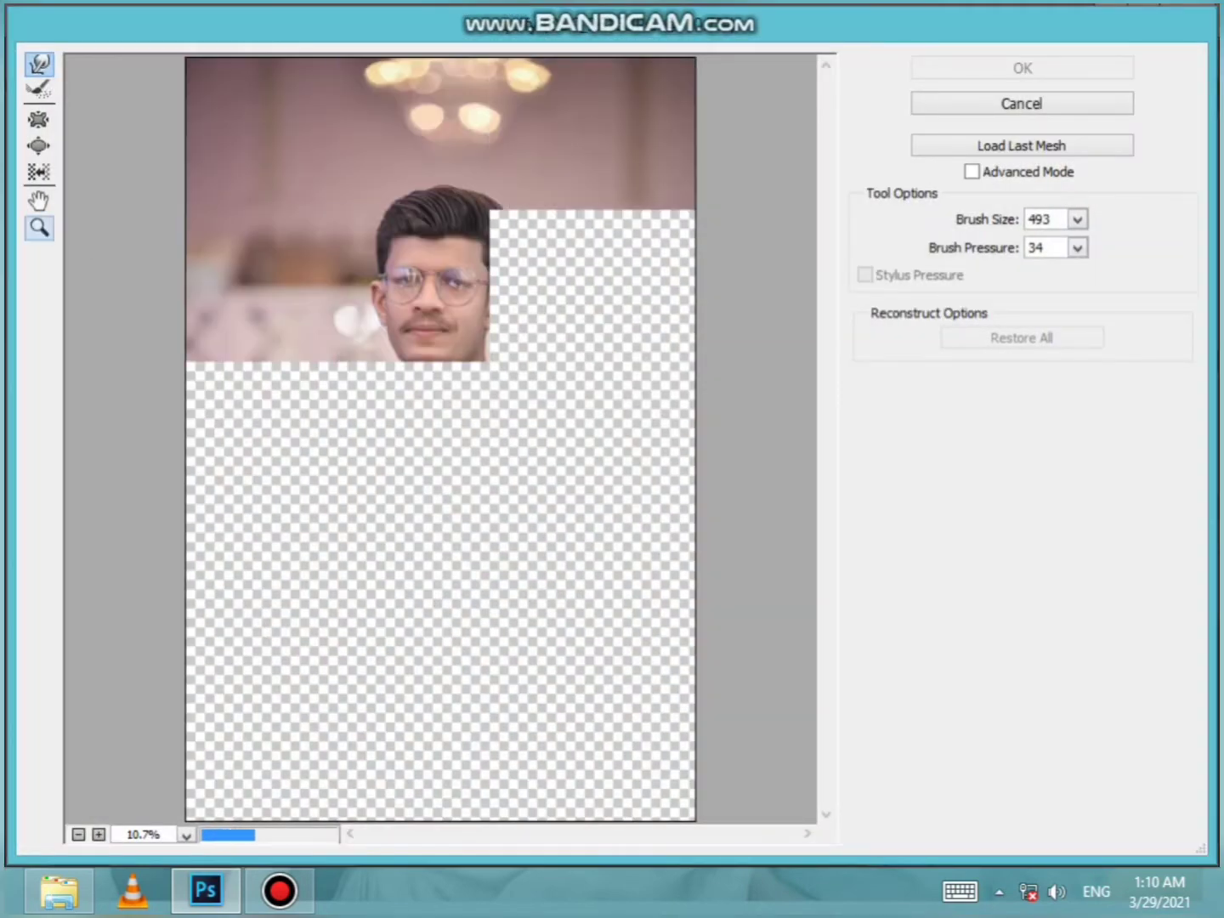
Forward-warp the top of the hair upward into a fuller quiff and apply Liquify
drag(349, 135, 582, 486)
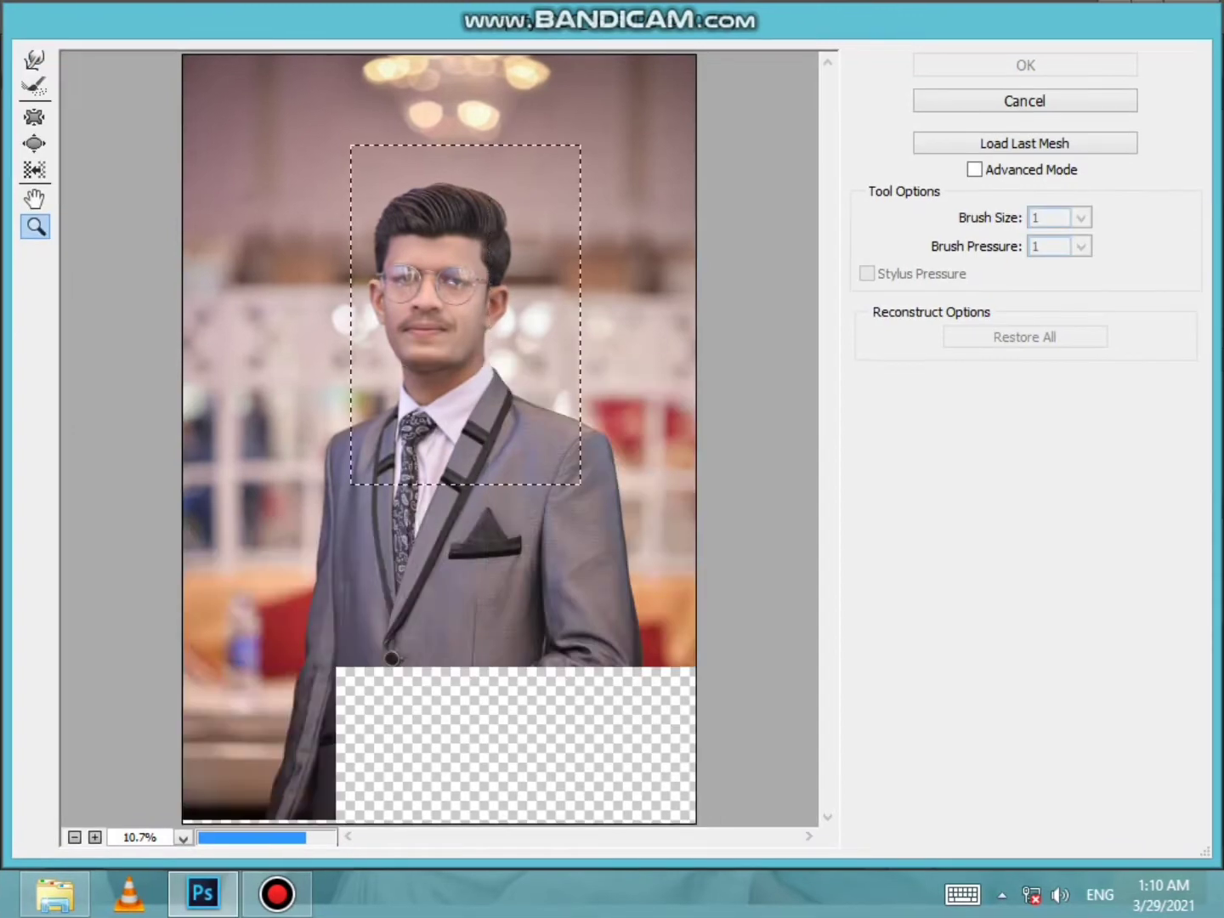
drag(1081, 246, 976, 275)
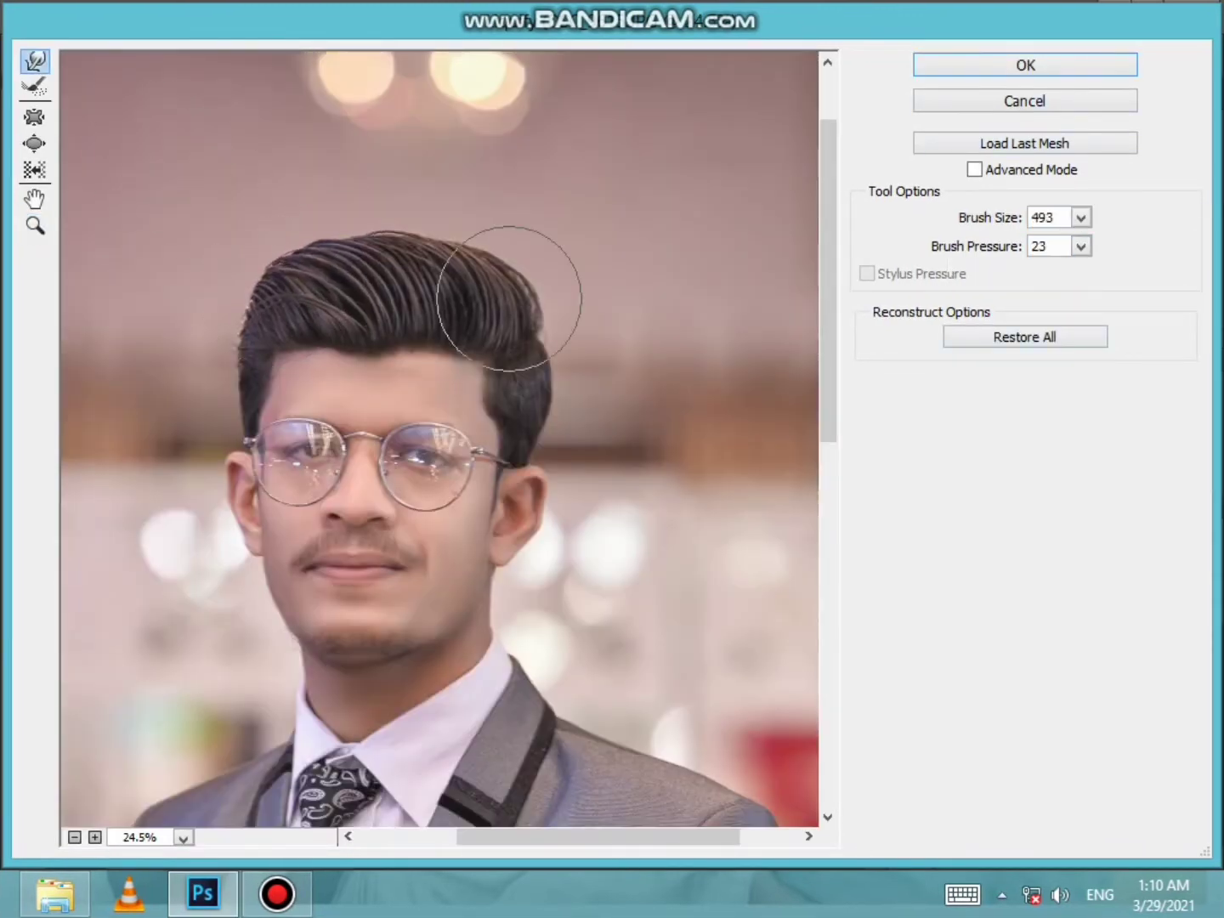
drag(520, 273, 350, 265)
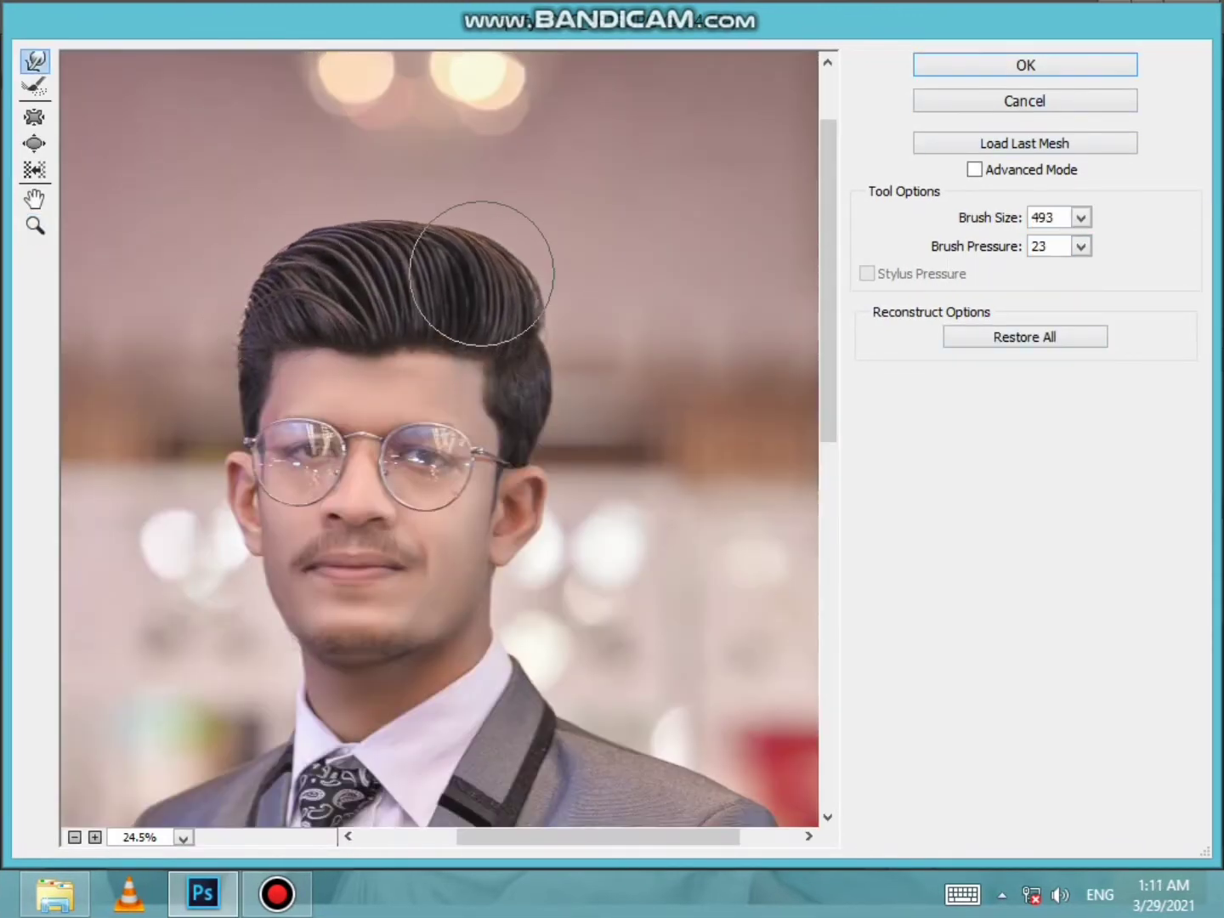
drag(493, 260, 366, 255)
key(Return)
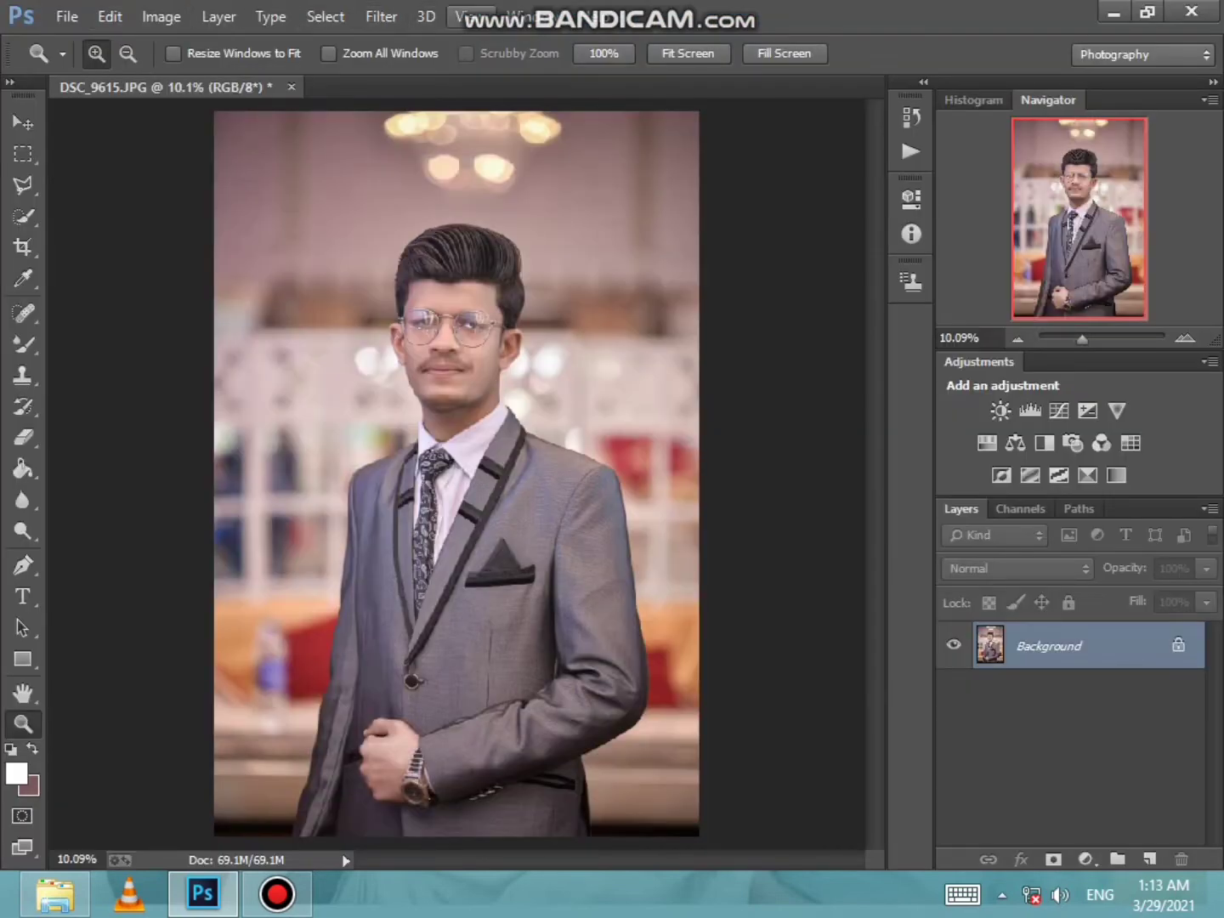
Bring up Camera Raw's HSL controls and reset Greens luminance to 0
click(380, 16)
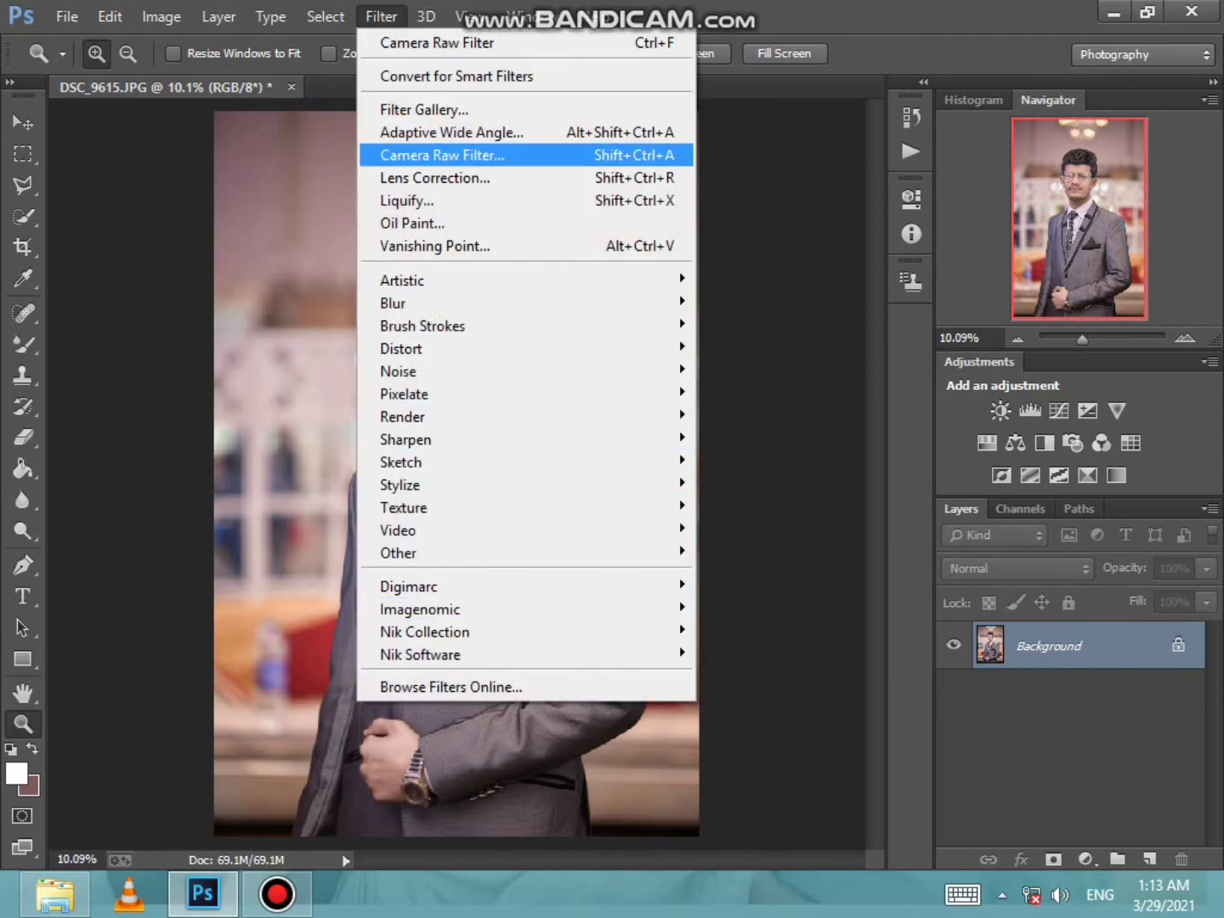
click(442, 154)
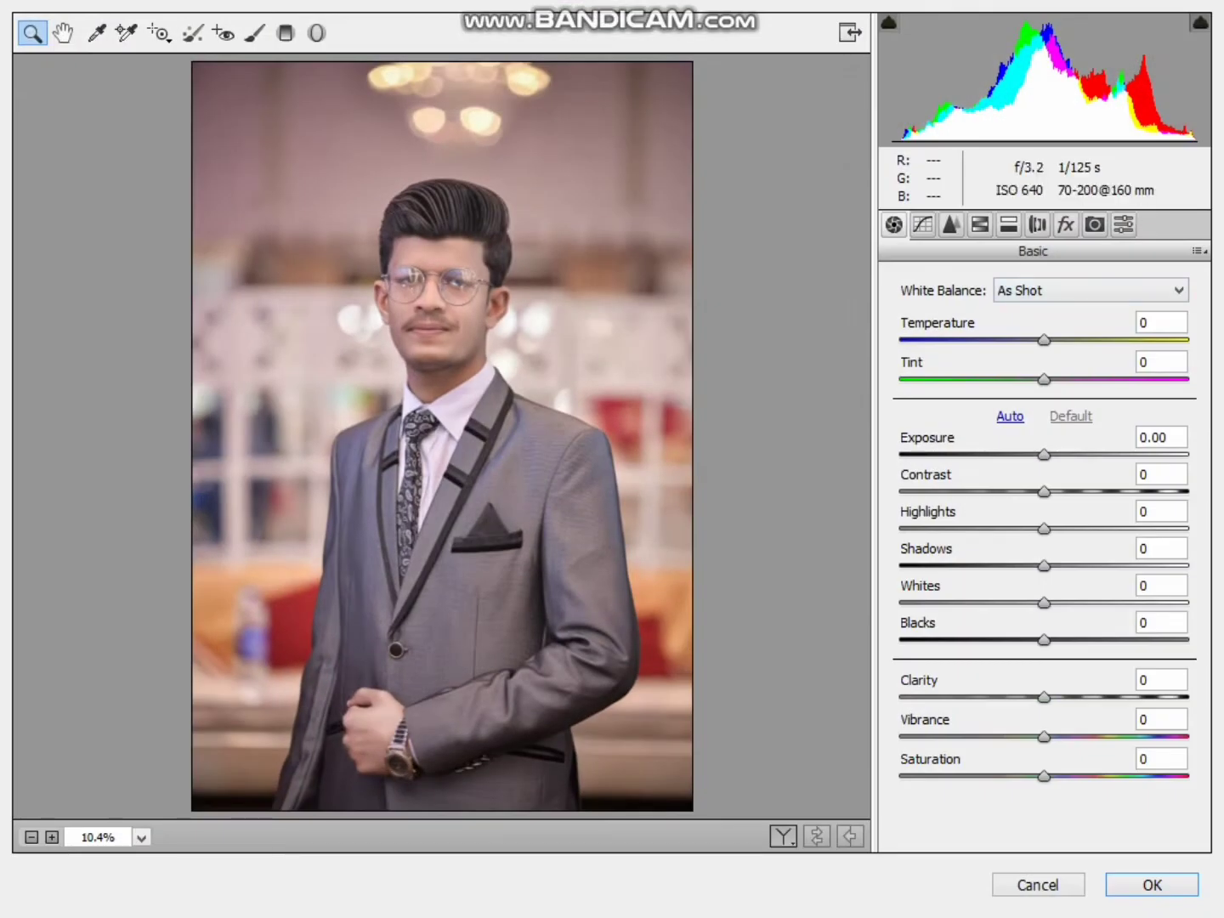
key(ctrl+alt+4)
mouse_move(1045, 513)
mouse_down()
mouse_move(900, 513)
mouse_move(1111, 514)
mouse_up()
text(0)
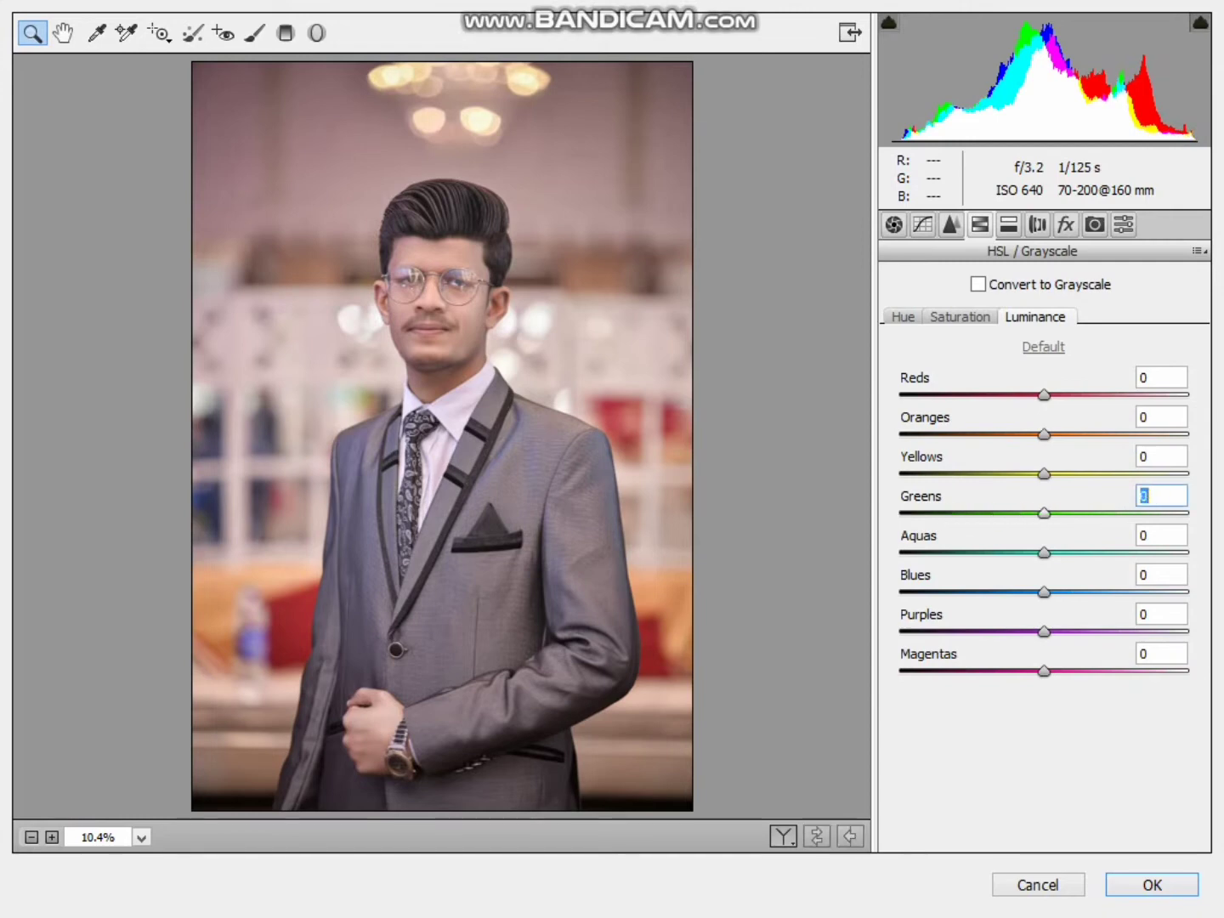
Desaturate Magentas, Purples, Blues, Aquas and Greens to -100; boost Yellows to +100
click(960, 317)
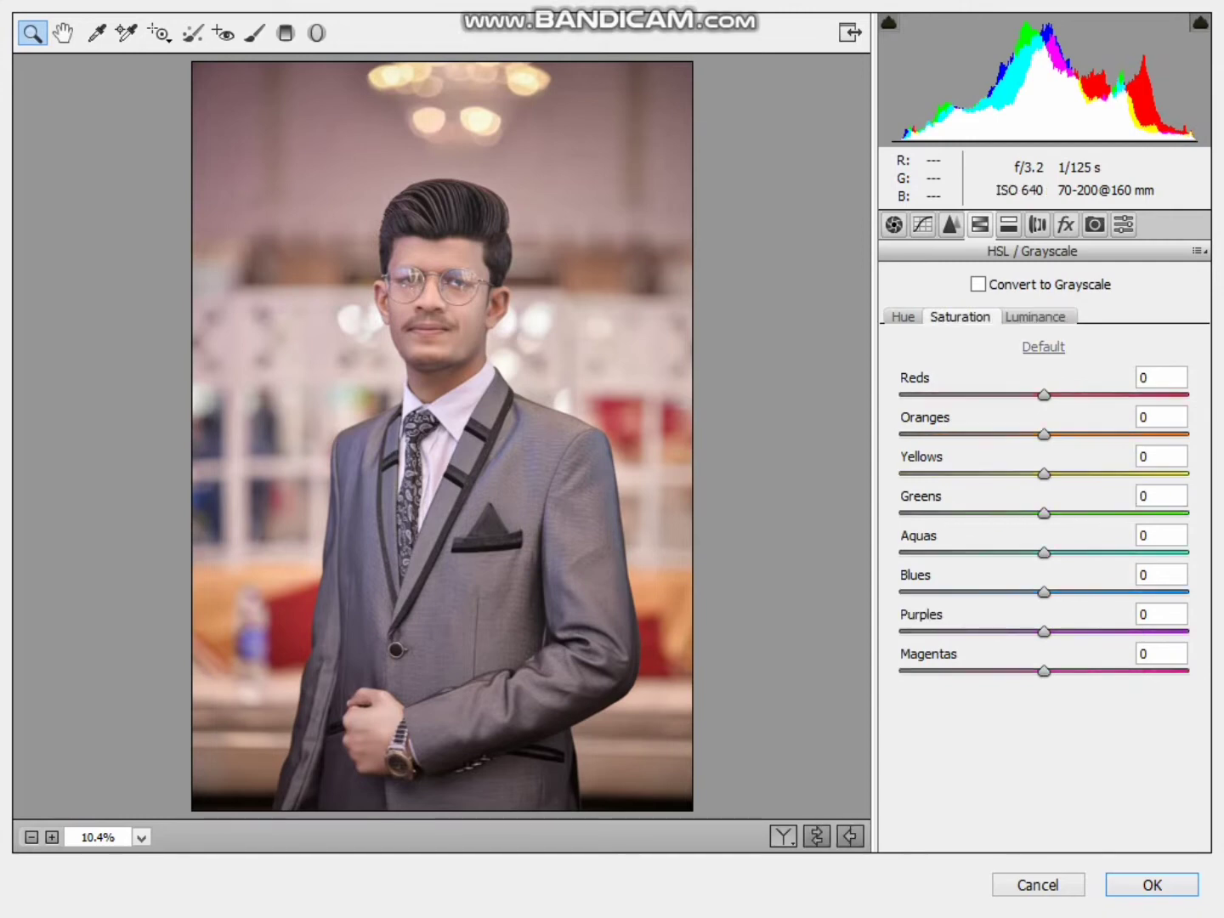
drag(1044, 671, 901, 670)
drag(1044, 632, 902, 632)
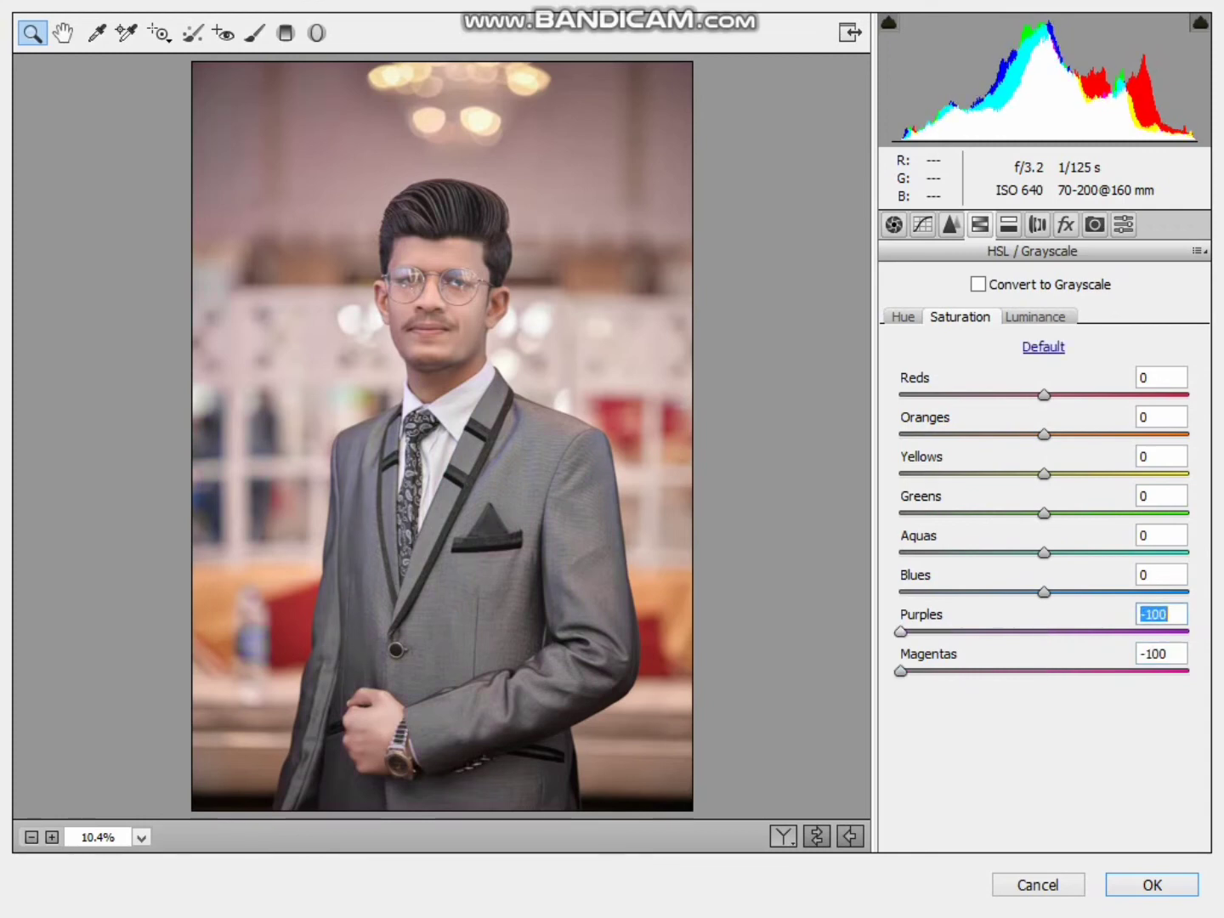
drag(1045, 593, 901, 593)
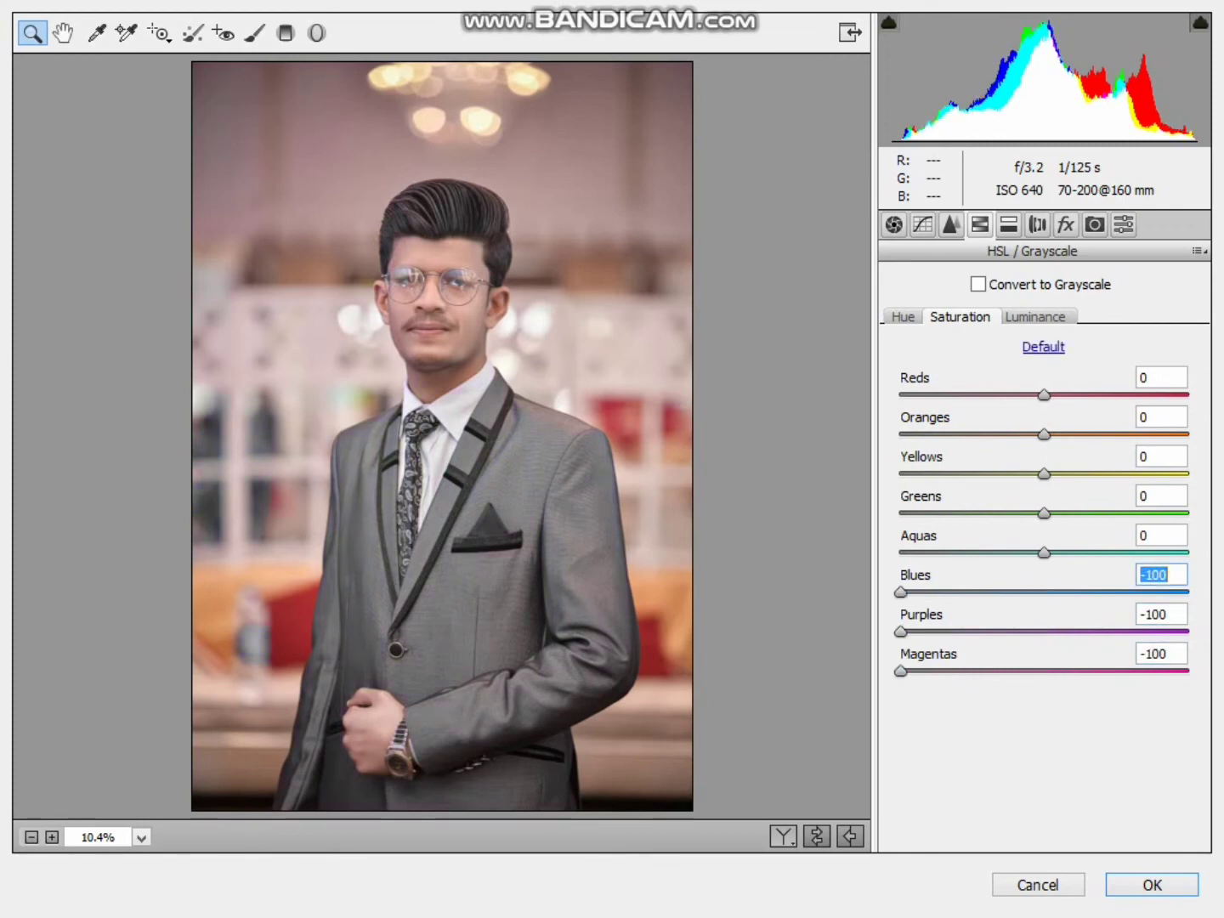
drag(1045, 552, 901, 553)
drag(1045, 512, 900, 512)
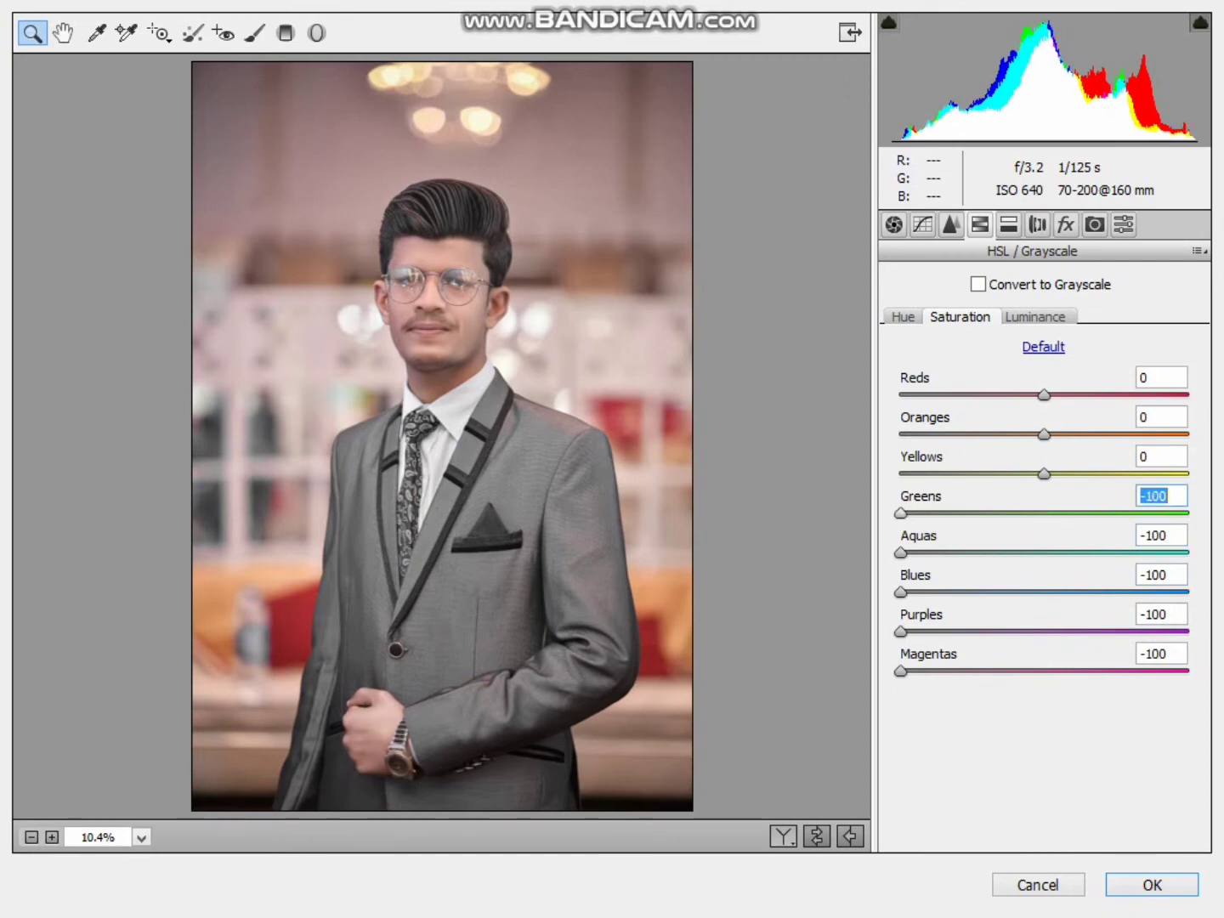
mouse_move(1045, 474)
mouse_down()
mouse_move(901, 473)
mouse_move(1189, 474)
mouse_up()
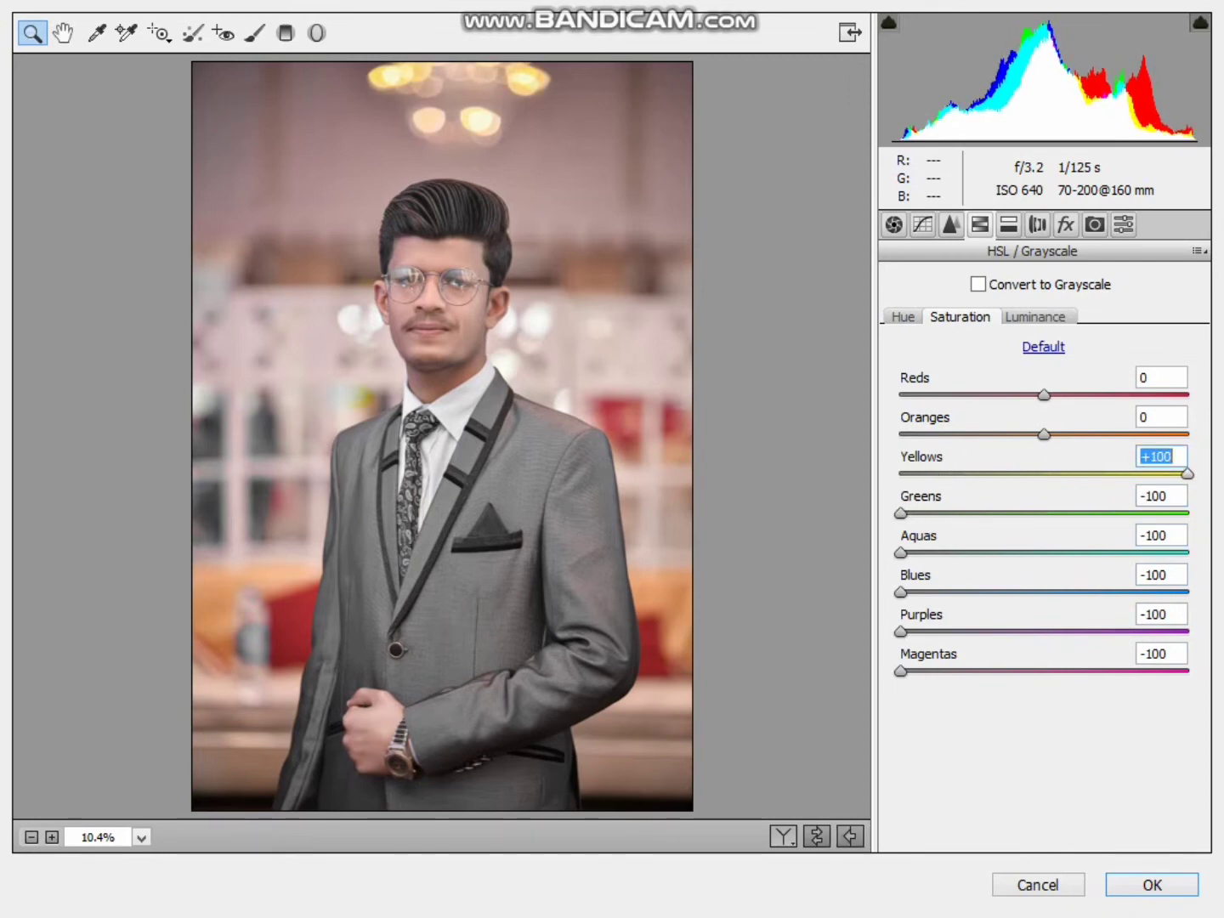
Shift Yellows hue -4 and Blues hue +13; set Oranges saturation -13, luminance +23
click(903, 317)
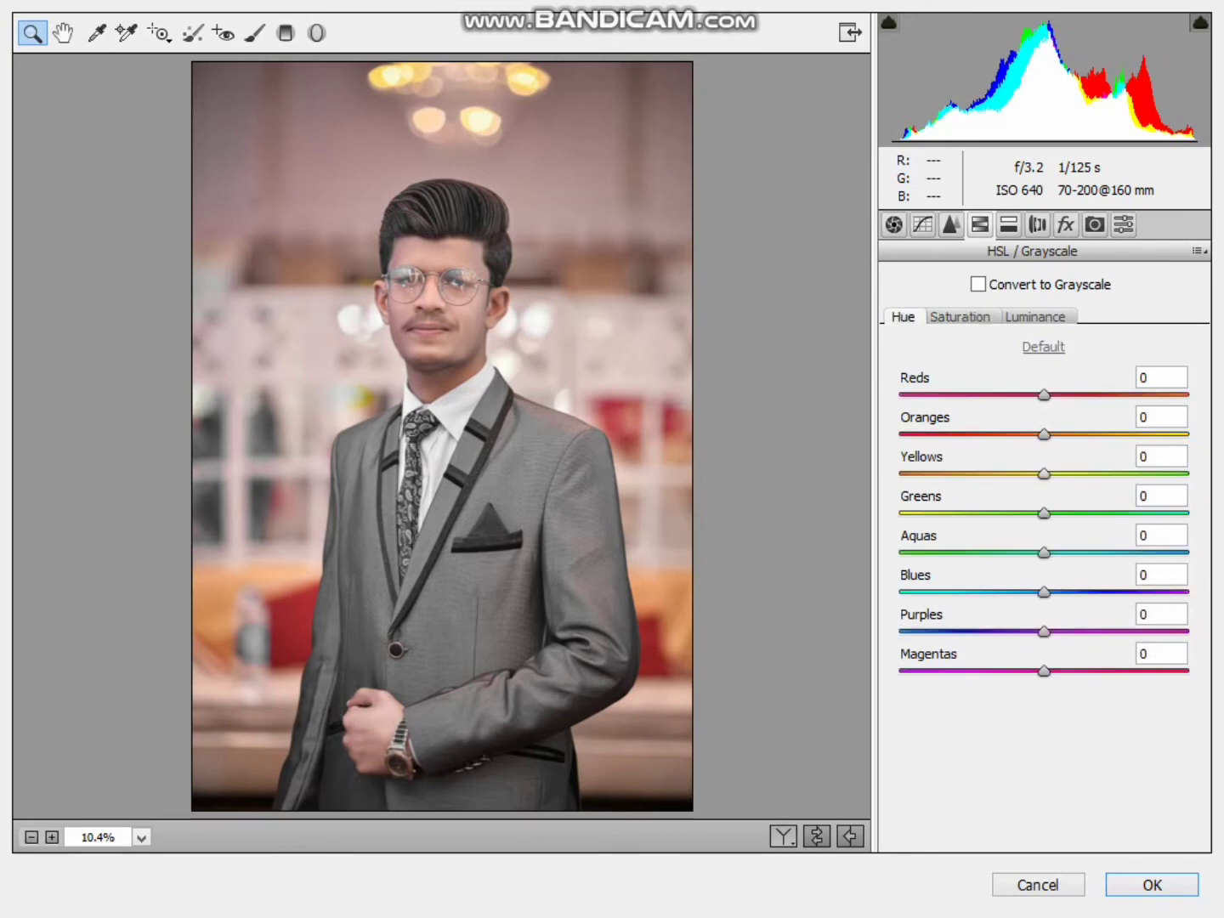
mouse_move(1045, 473)
mouse_down()
mouse_move(930, 473)
mouse_move(1038, 474)
mouse_move(901, 513)
mouse_up()
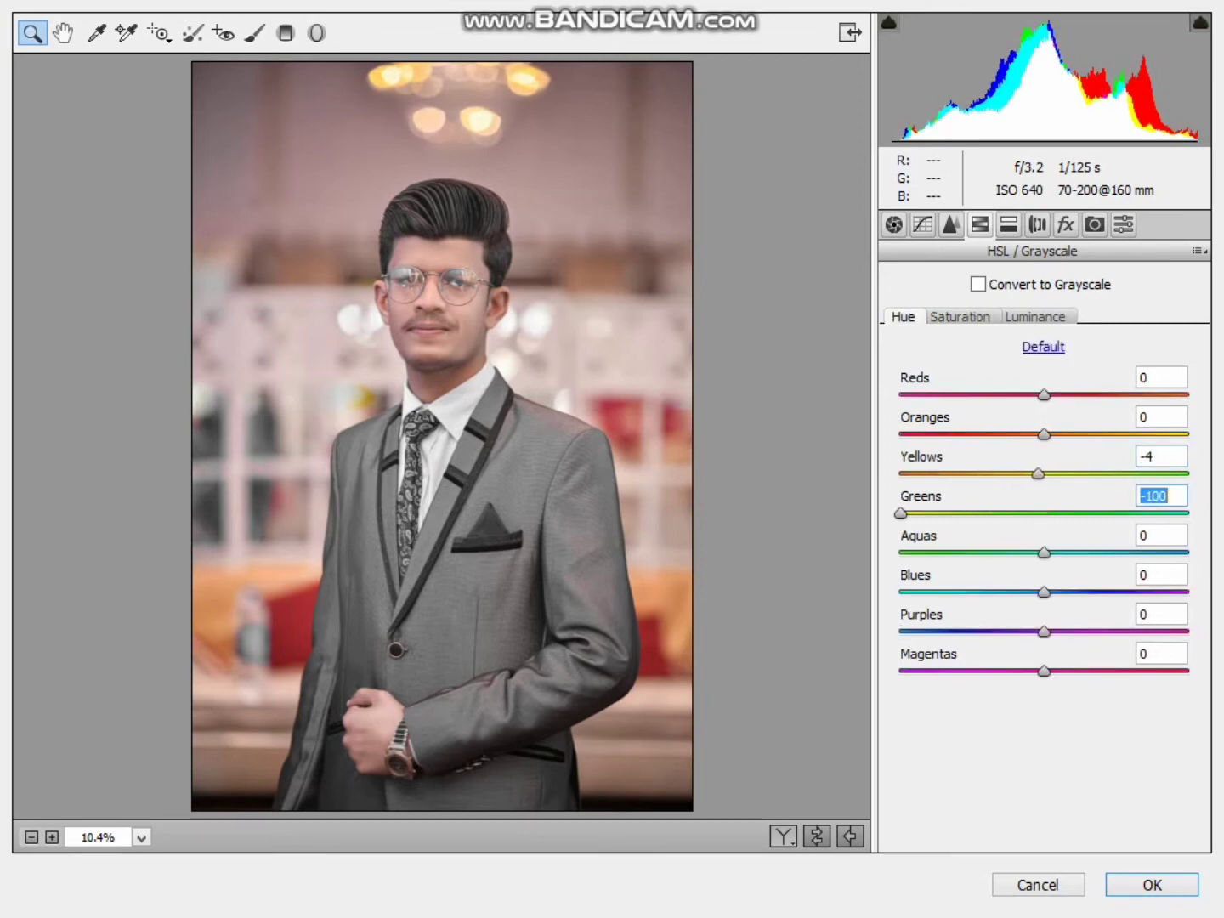
mouse_move(1044, 593)
mouse_down()
mouse_move(1170, 593)
mouse_move(1062, 592)
mouse_move(1058, 632)
mouse_move(1113, 630)
mouse_up()
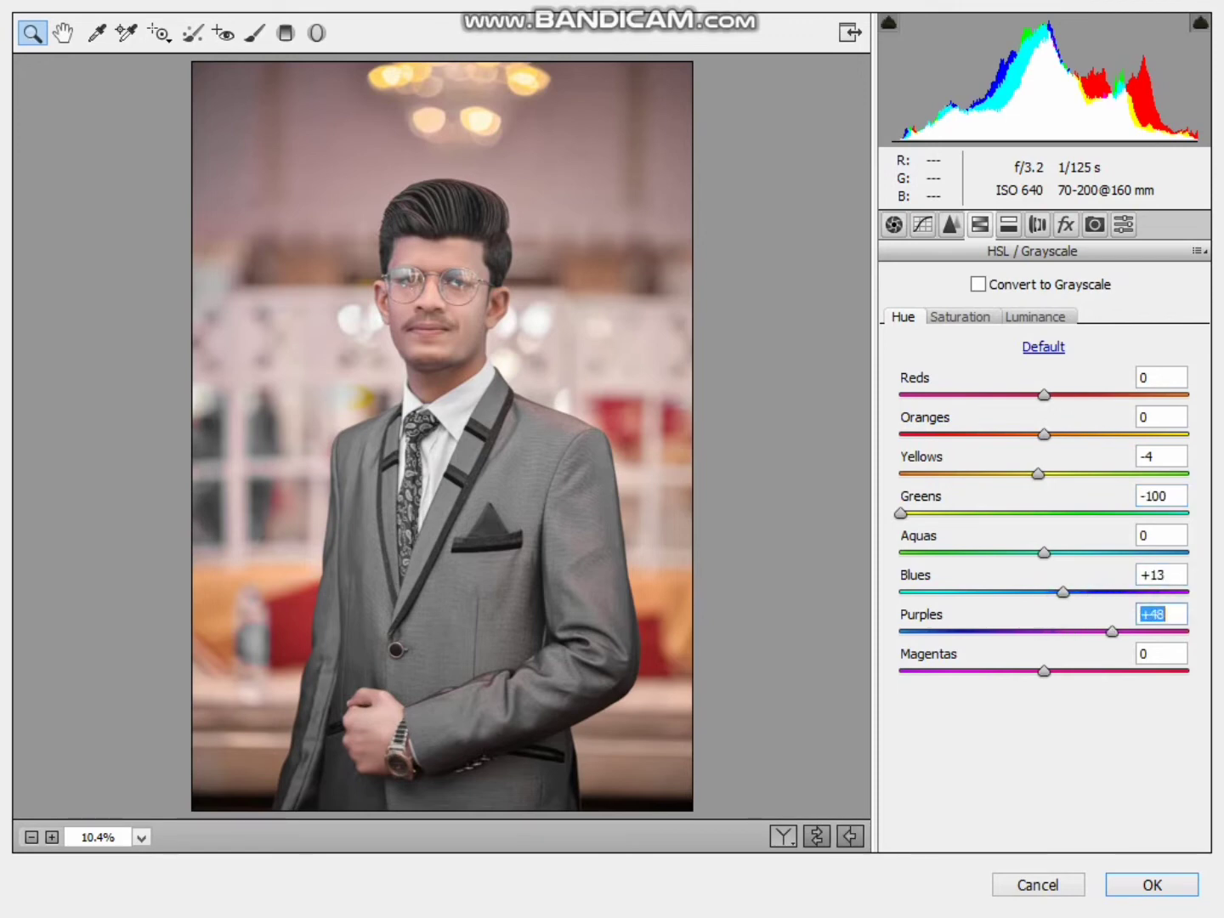
click(960, 316)
mouse_move(1045, 435)
mouse_down()
mouse_move(1006, 434)
mouse_move(1027, 434)
mouse_move(1048, 393)
mouse_move(1072, 395)
mouse_move(1038, 394)
mouse_up()
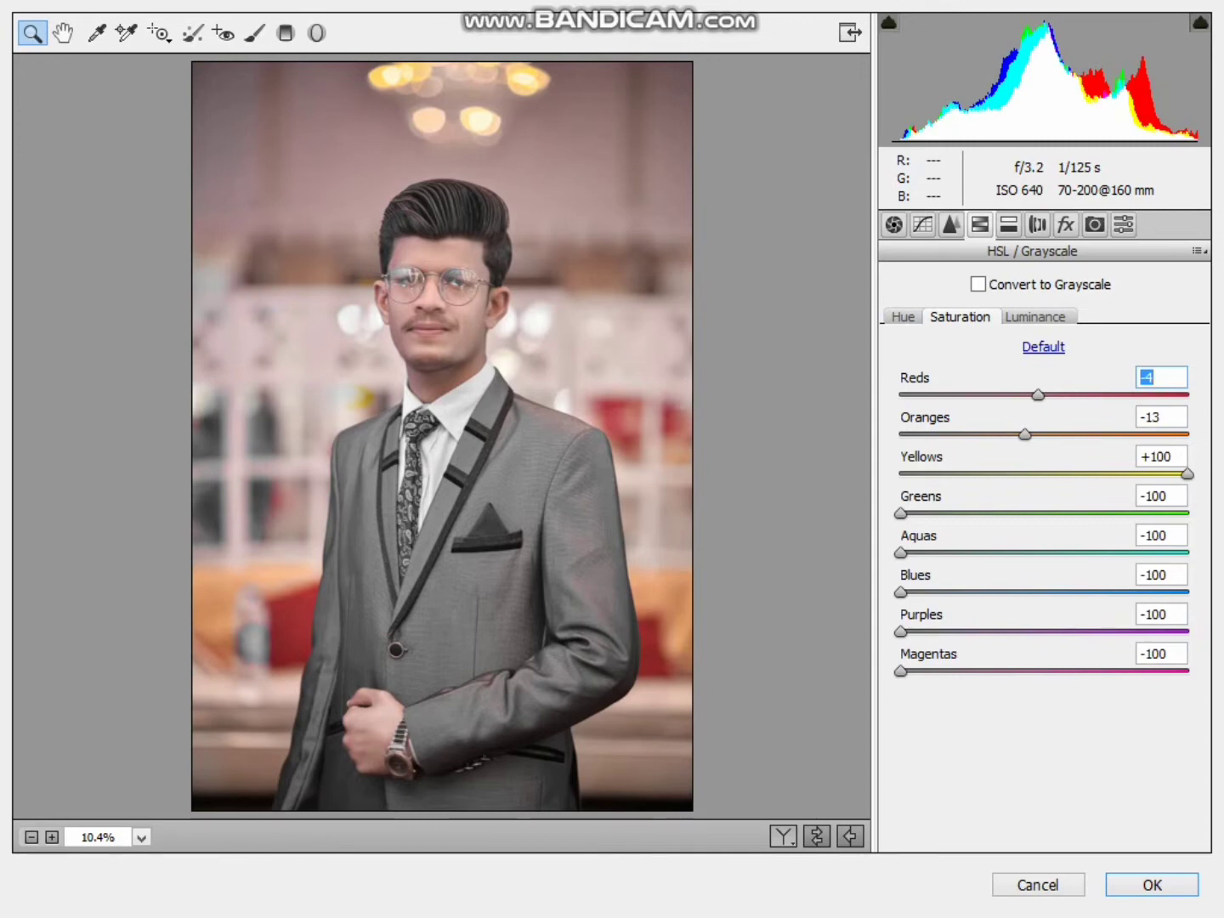
click(1034, 316)
drag(1044, 434, 1078, 434)
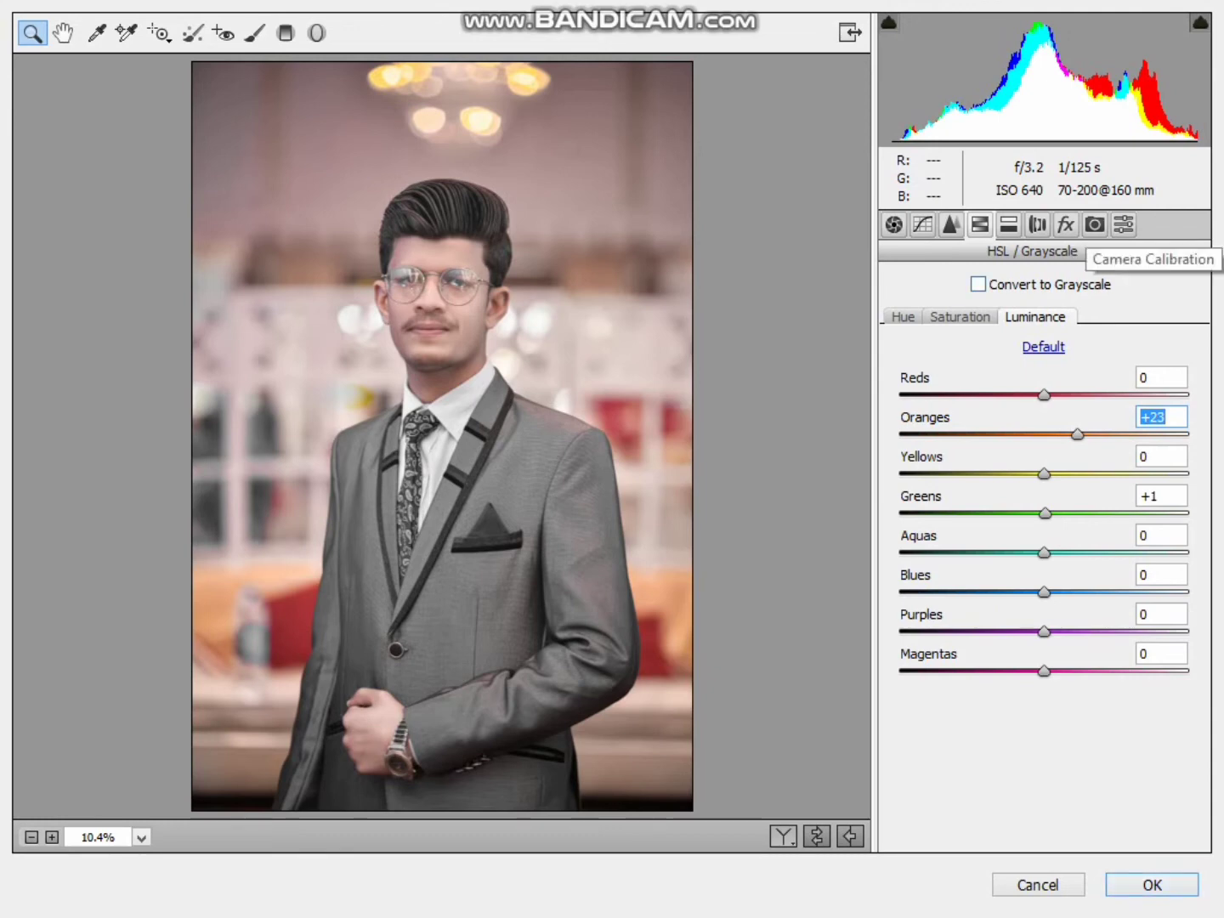
click(1067, 224)
click(1037, 225)
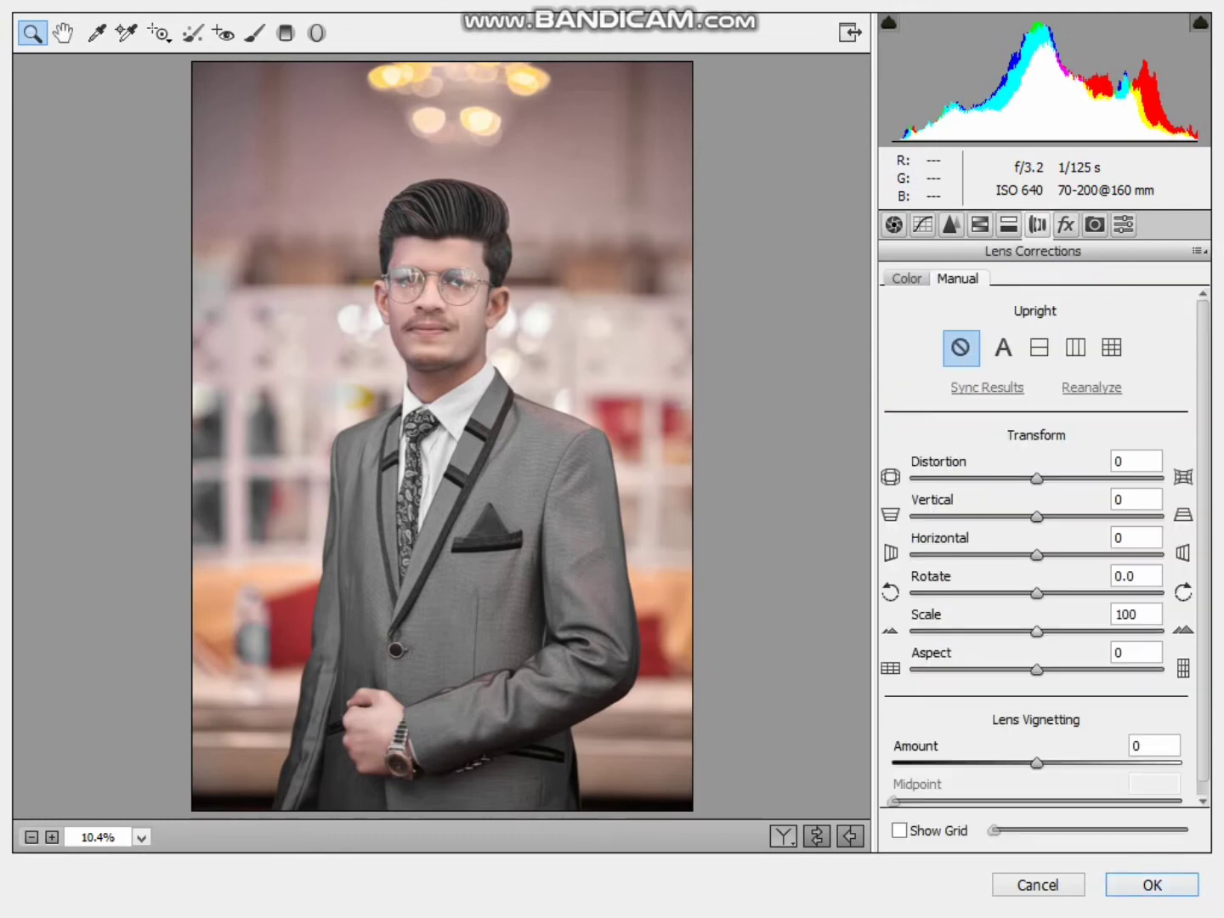
key(Down)
key(Down)
key(Down)
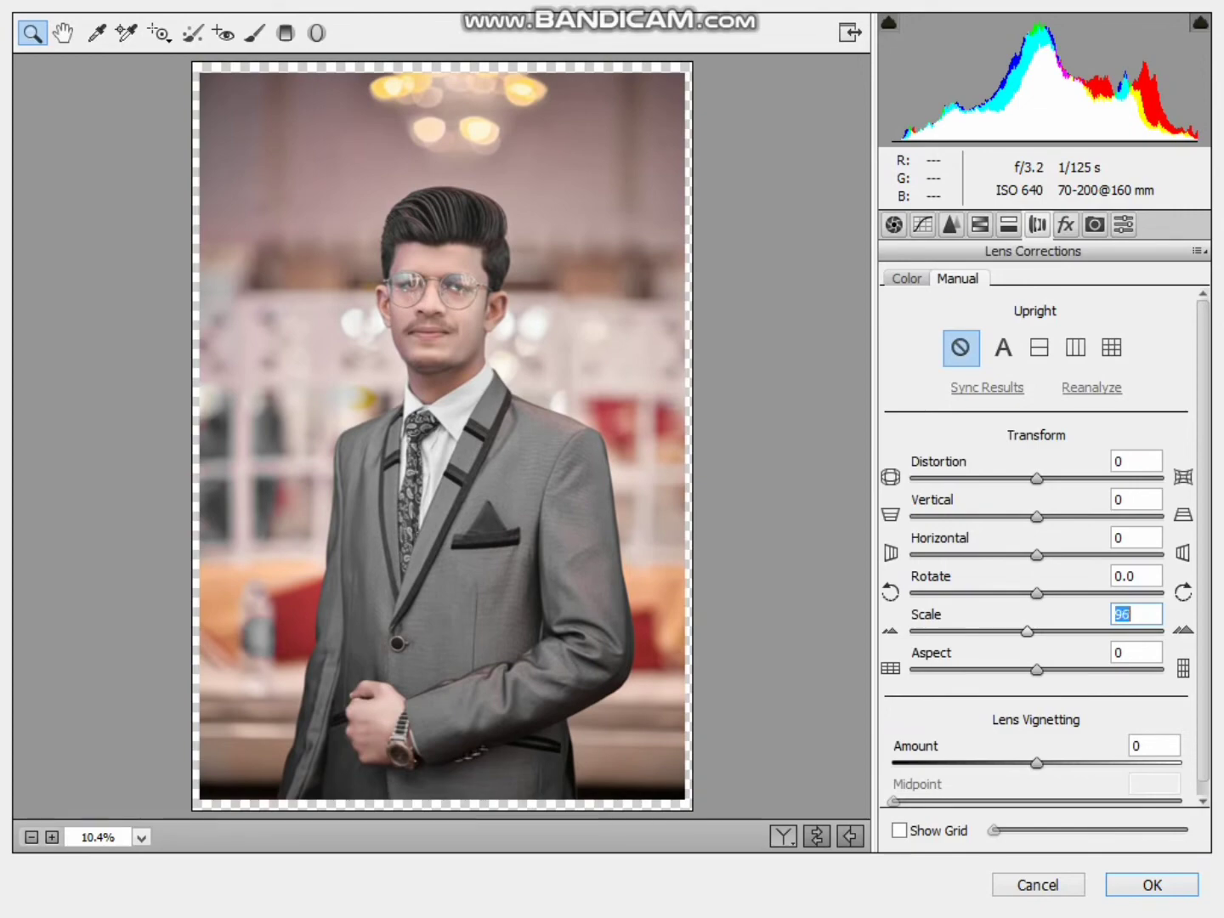
text(97)
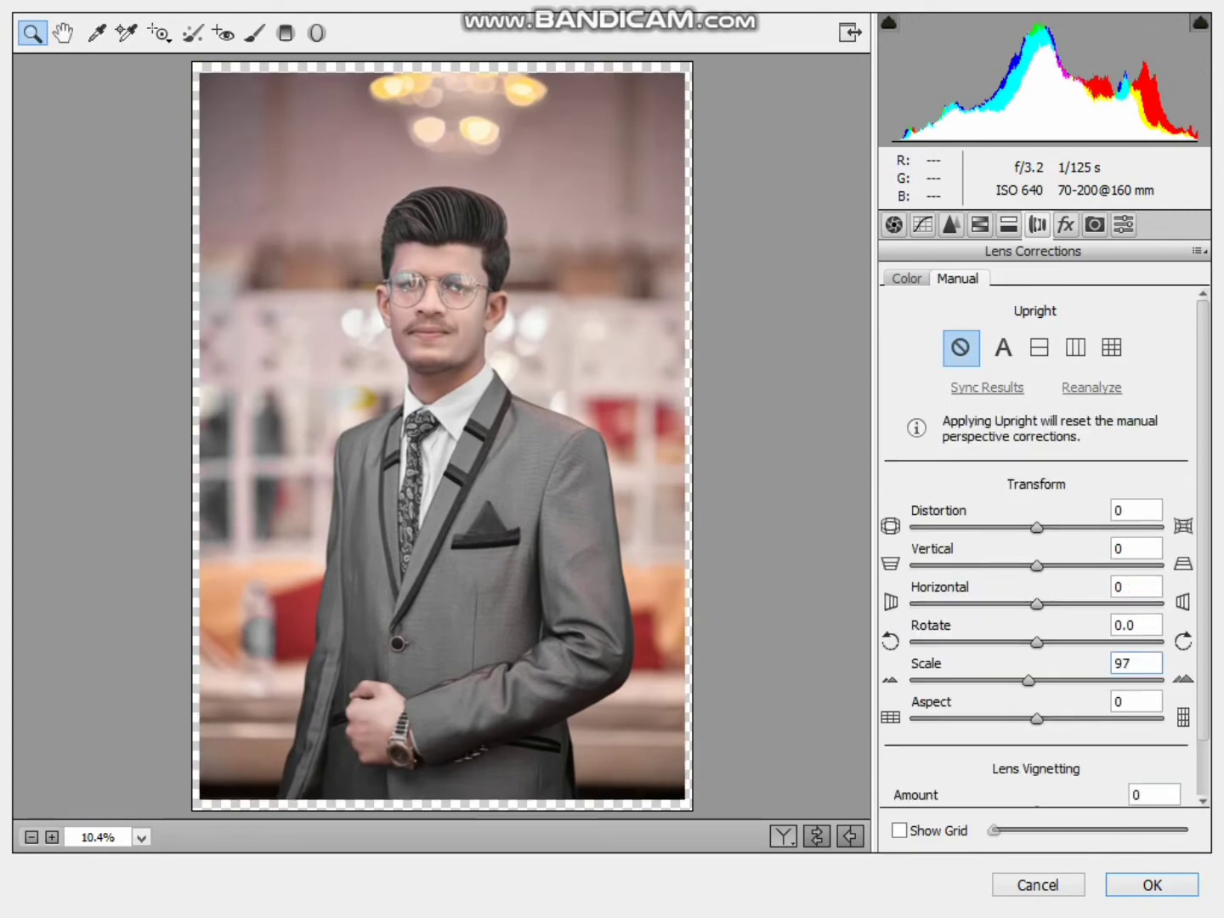
click(1152, 885)
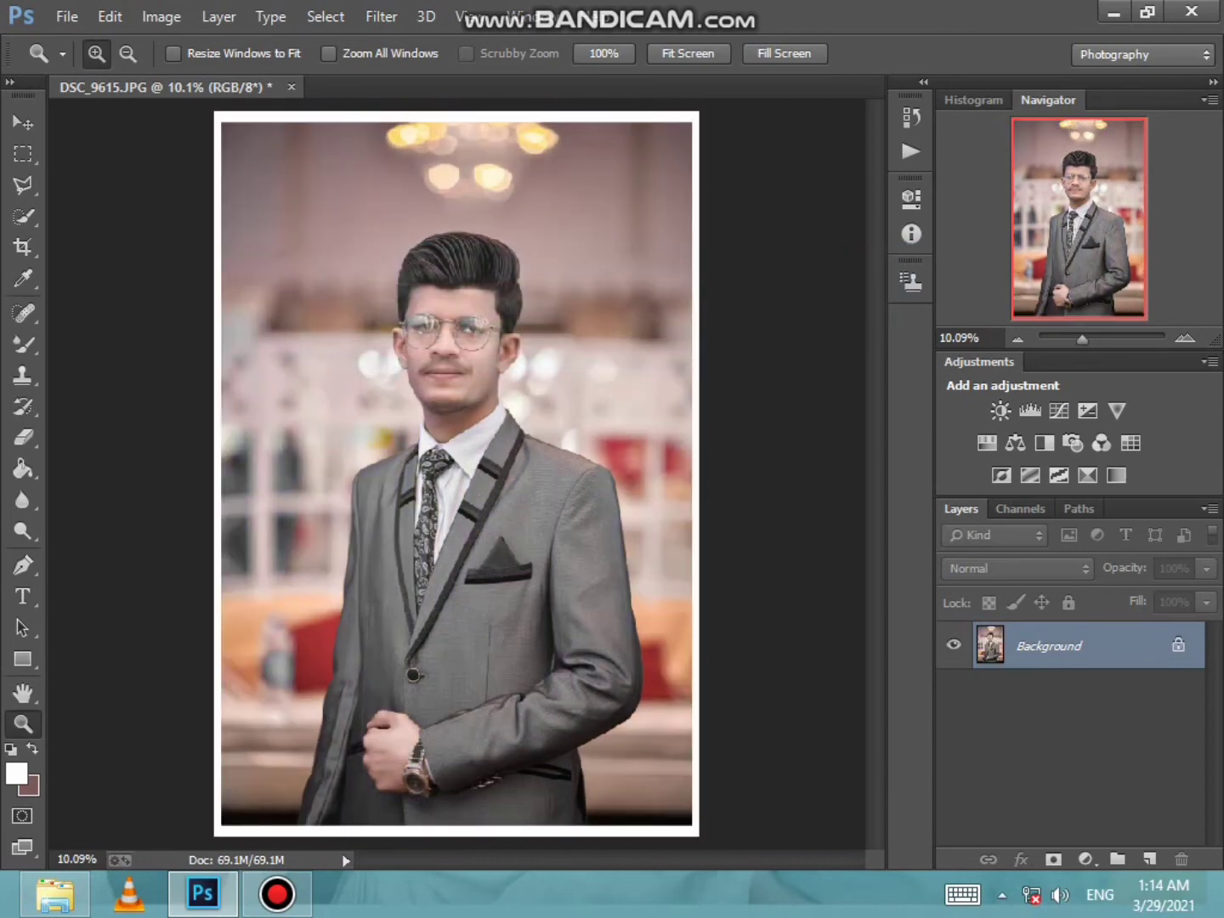
Open the logo image 20210114_144647.png from E:\Pins\name
click(65, 16)
click(94, 66)
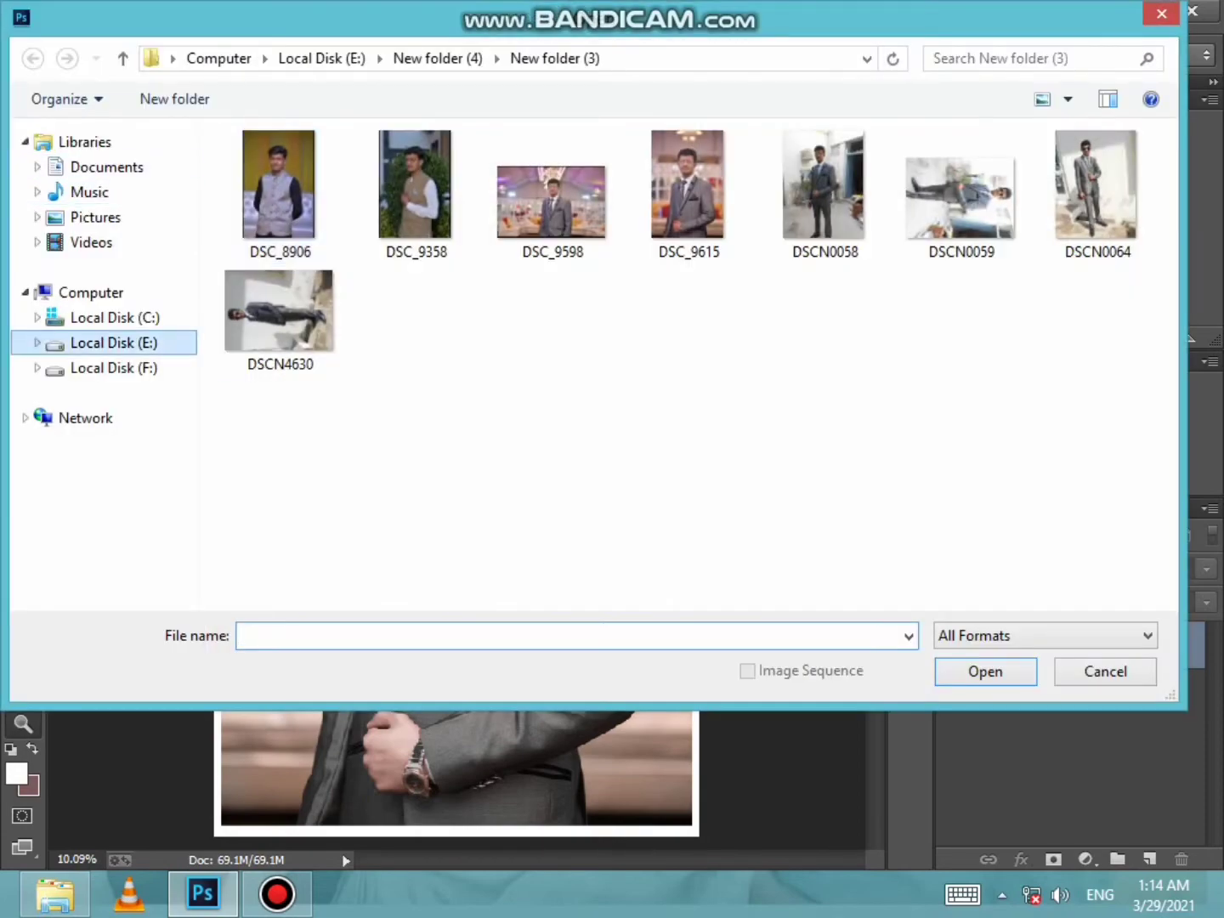
click(103, 342)
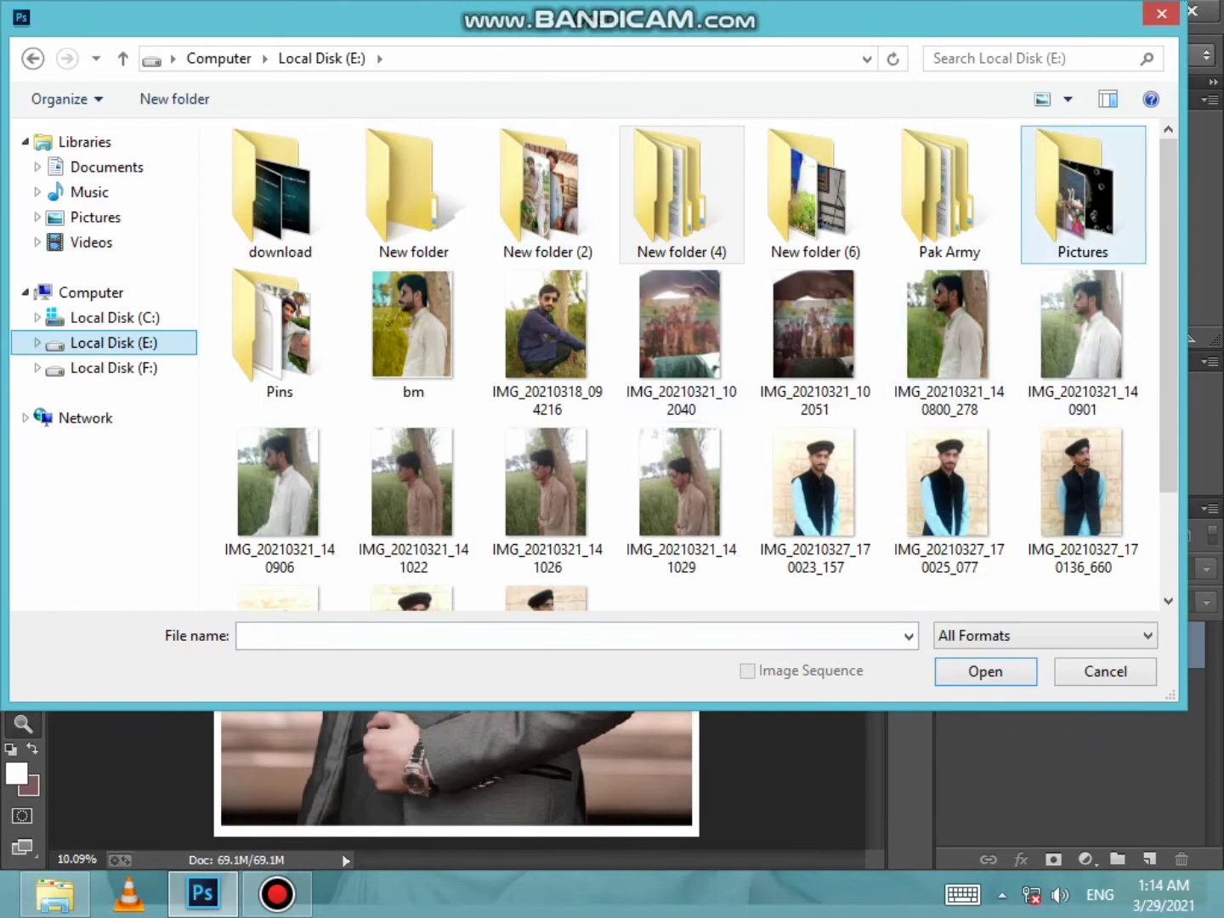
click(1083, 192)
double_click(279, 334)
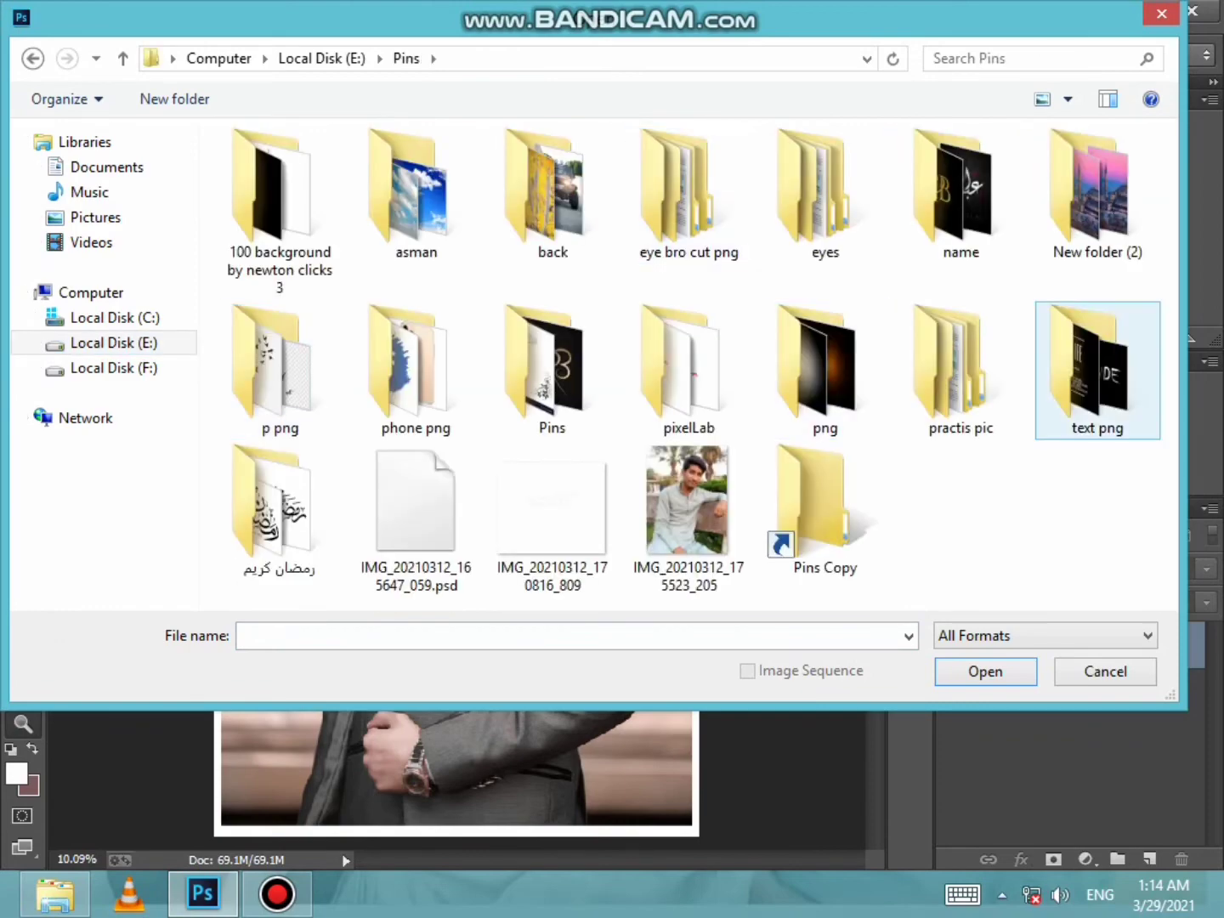
double_click(962, 191)
click(1082, 192)
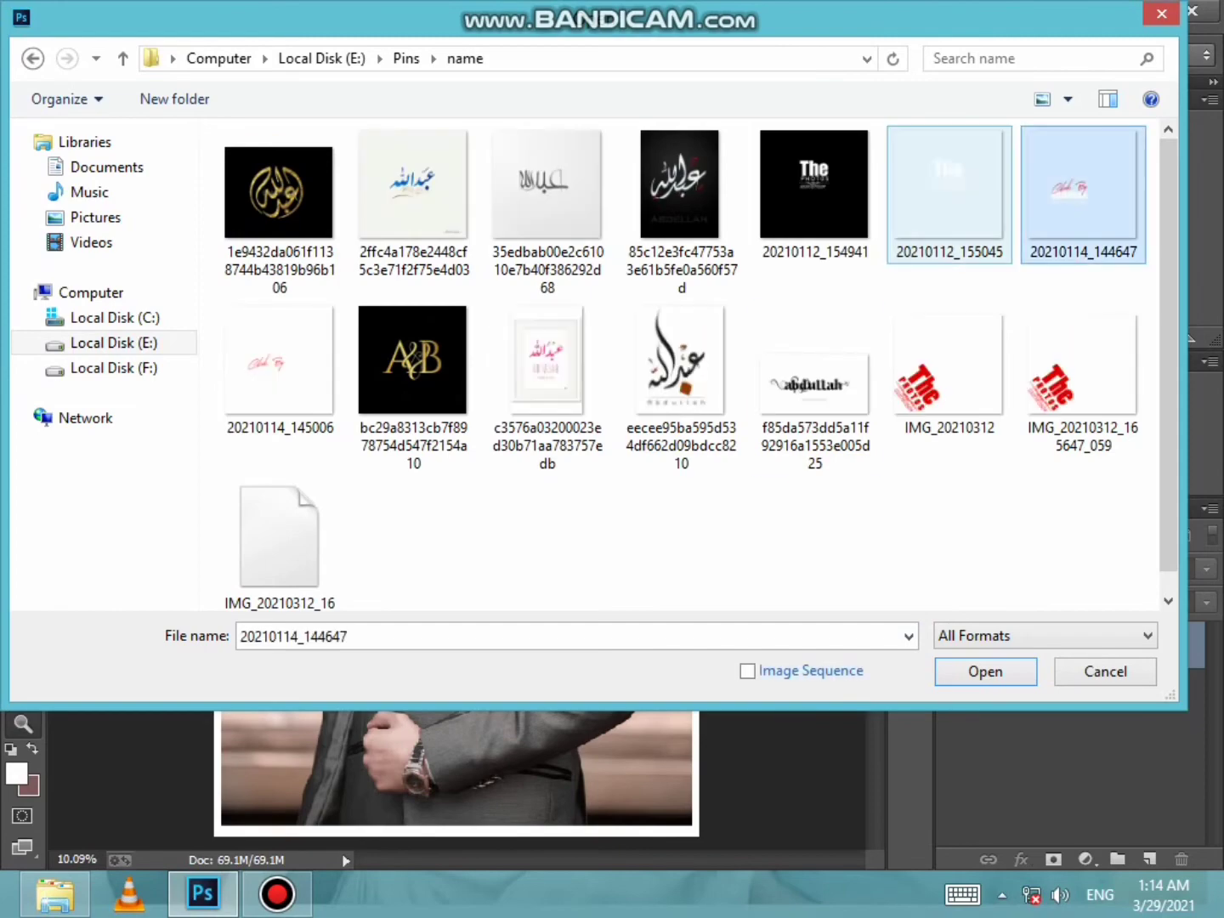
click(986, 672)
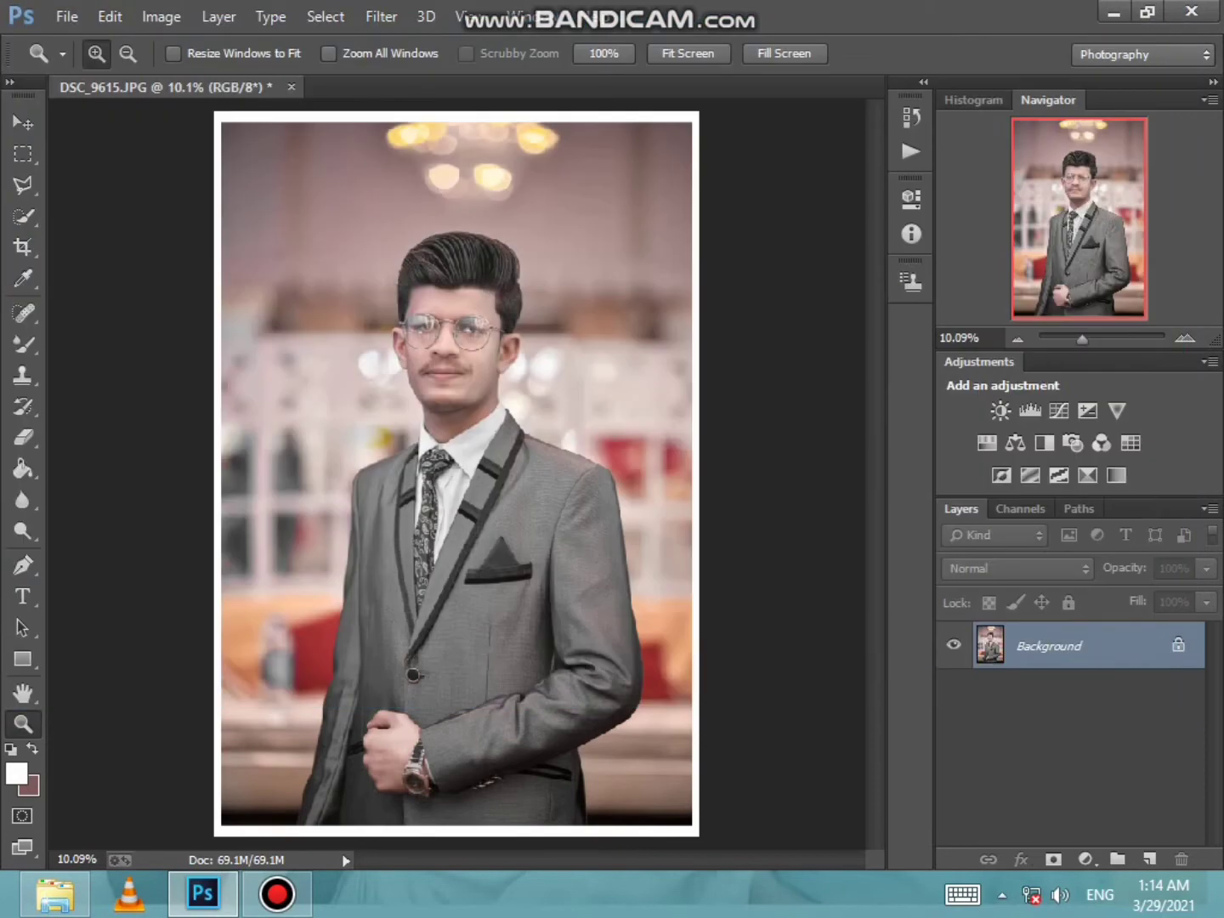
Copy the 'Click By' logo into DSC_9615.JPG, placing it top-left and enlarging it
key(v)
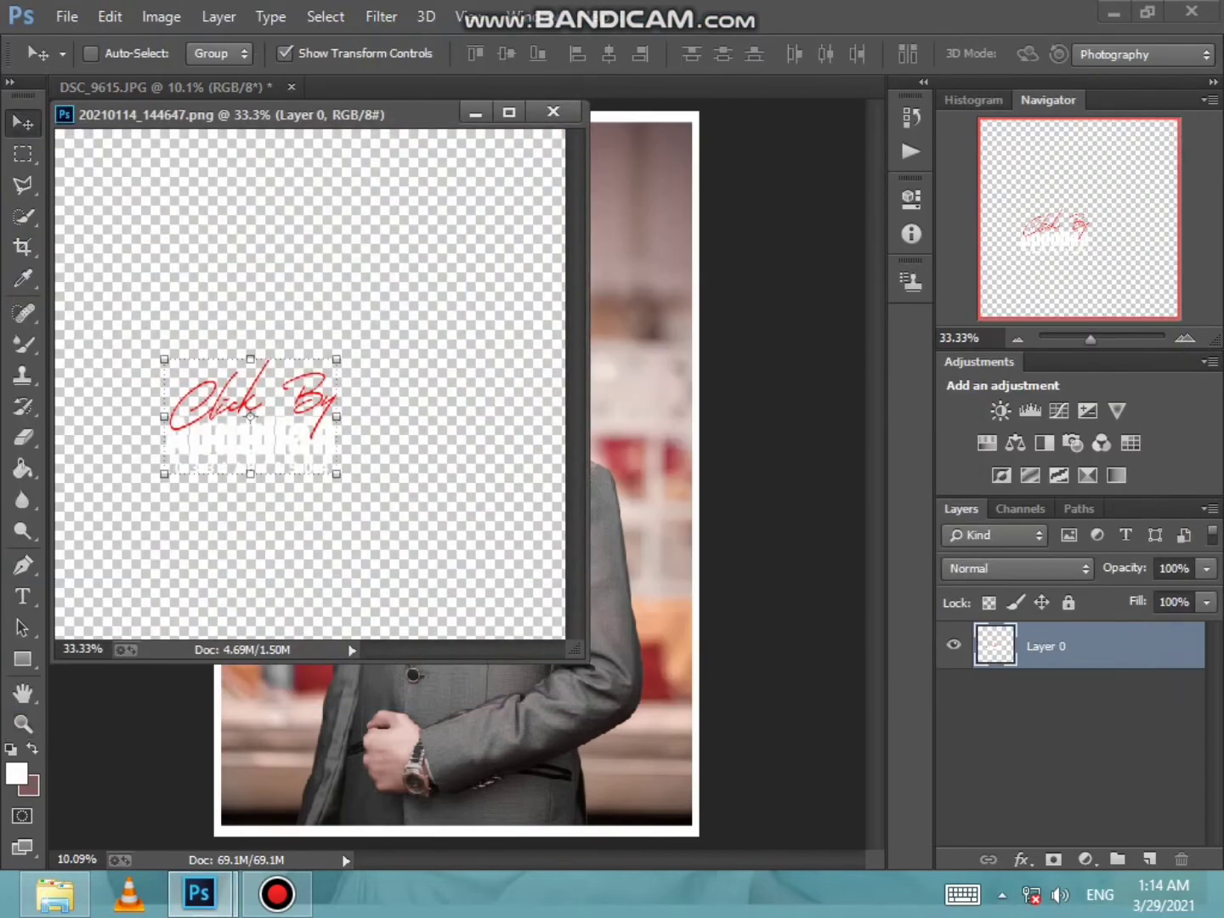
drag(249, 417, 594, 514)
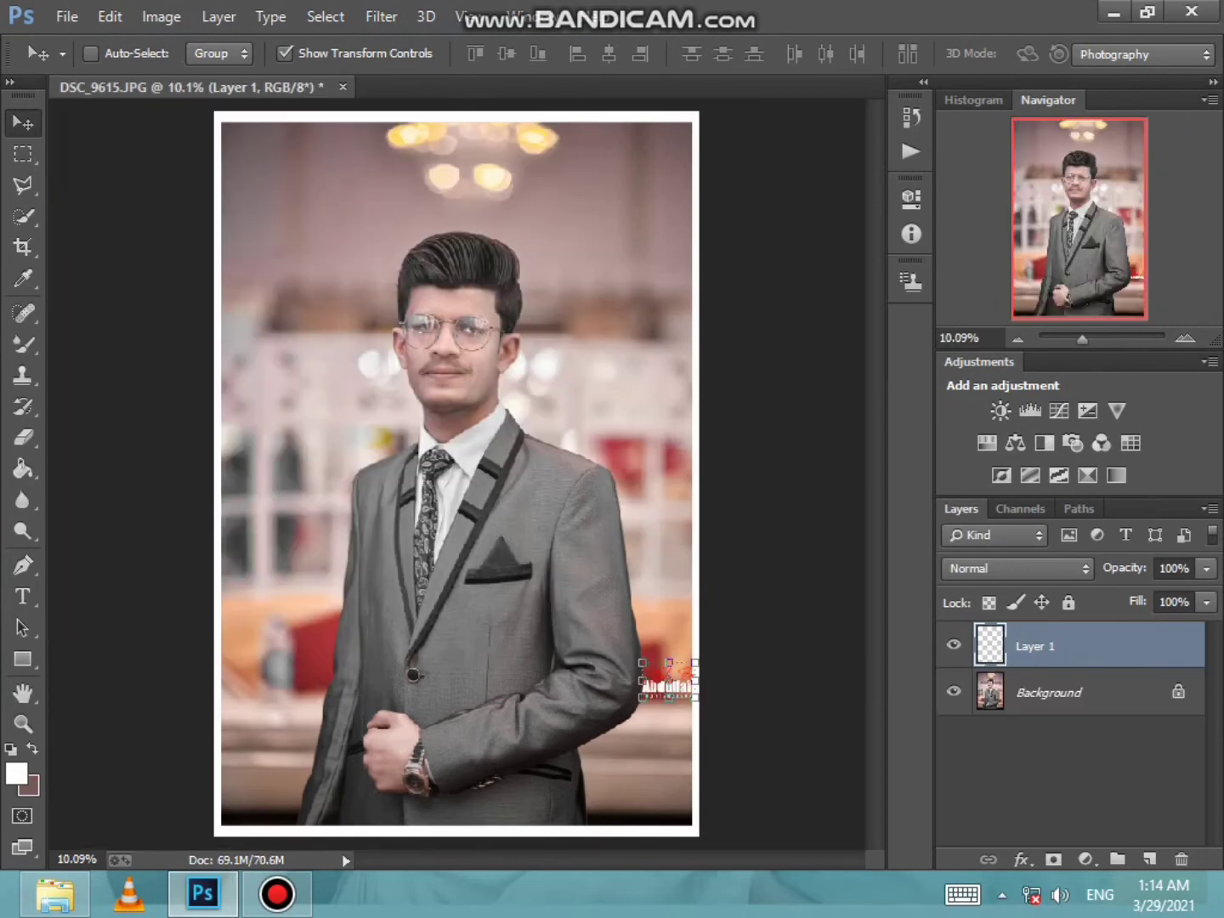
mouse_move(669, 685)
mouse_down()
mouse_move(266, 159)
mouse_move(325, 193)
mouse_up()
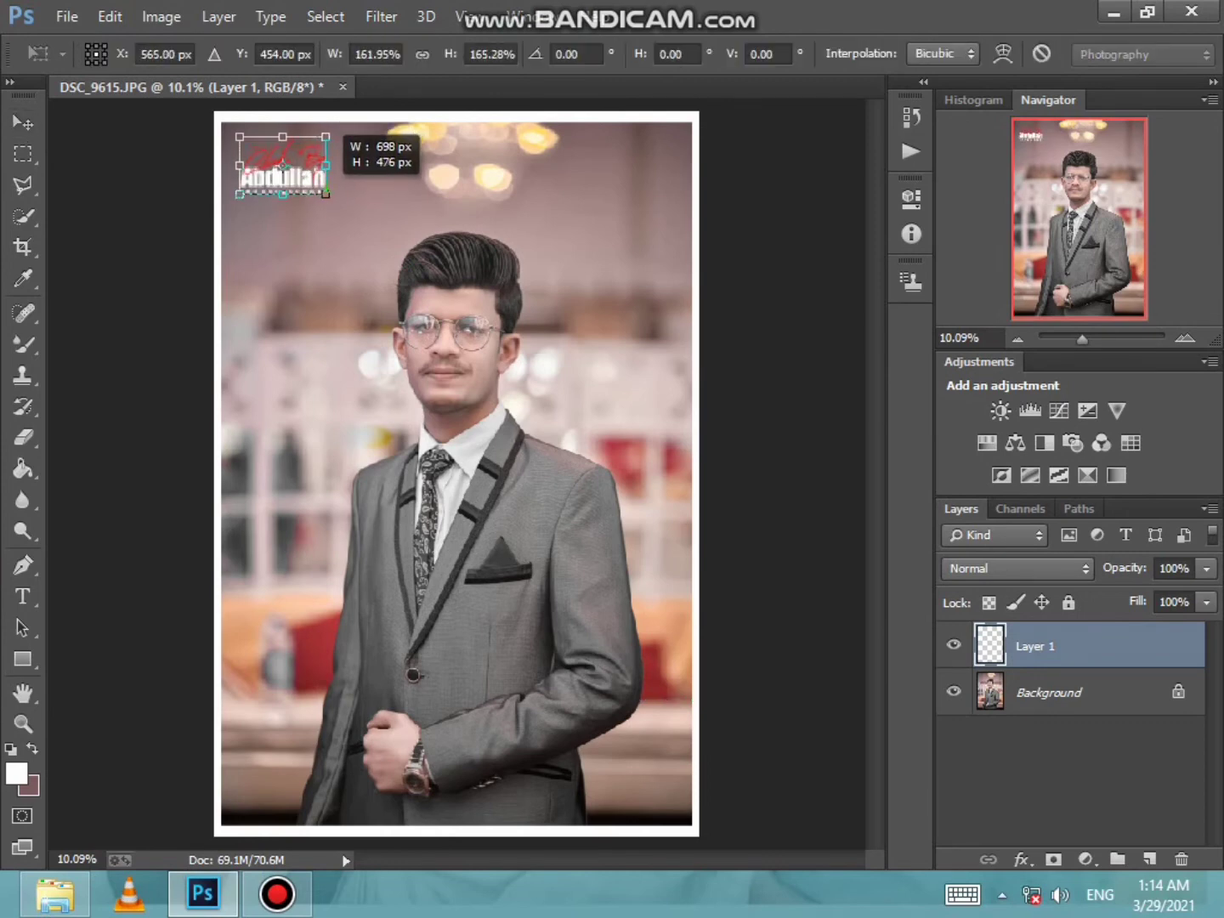
click(23, 122)
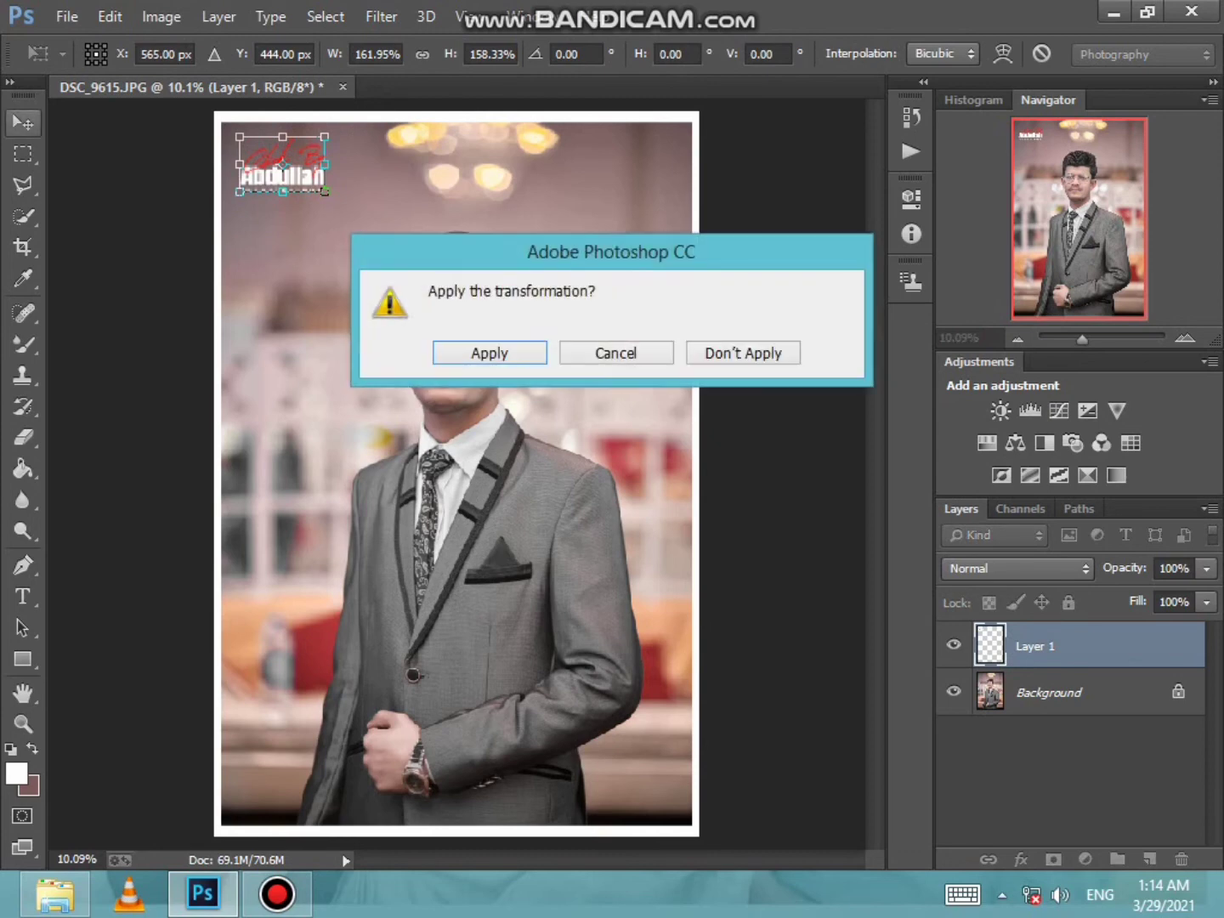
key(Return)
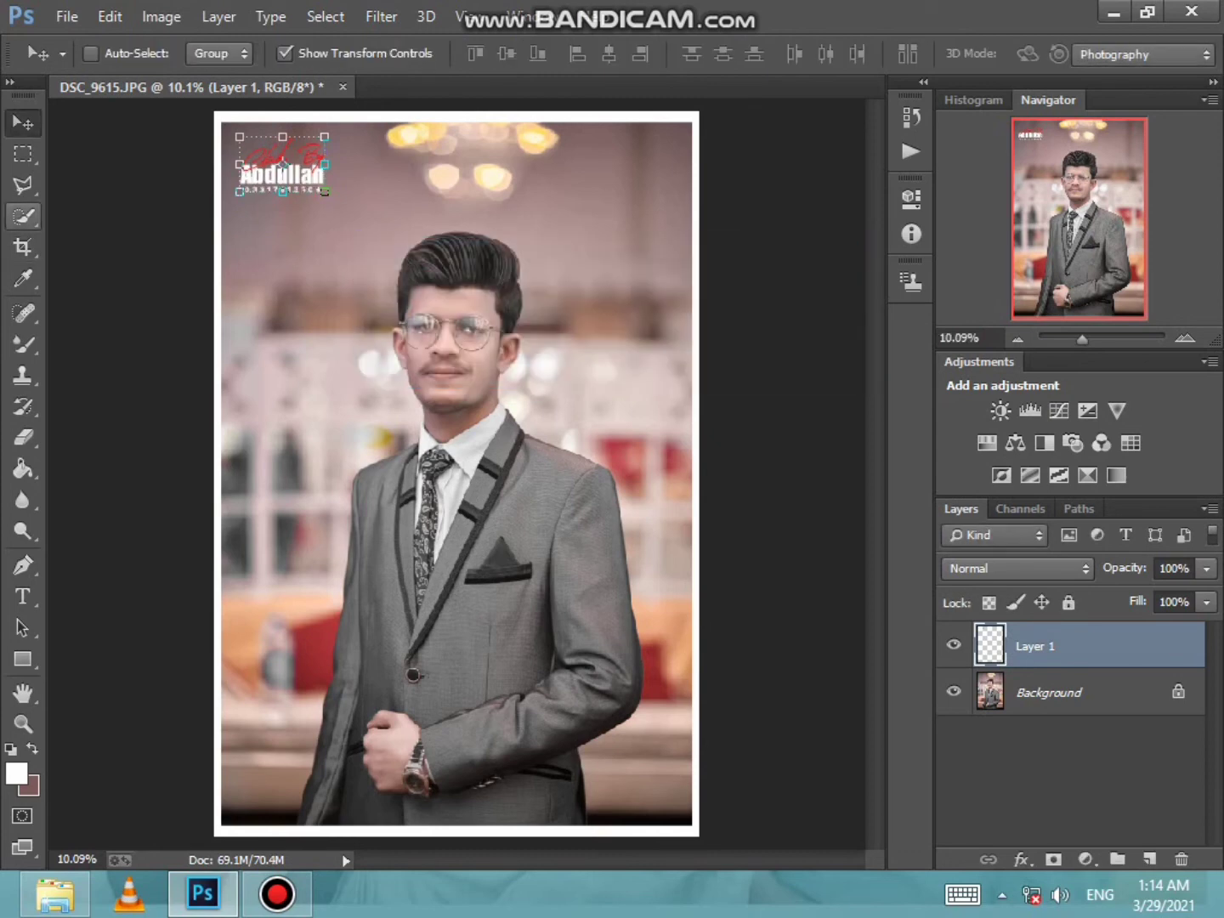
Flatten the logo layer into the single Background layer
click(23, 184)
key(v)
click(1071, 765)
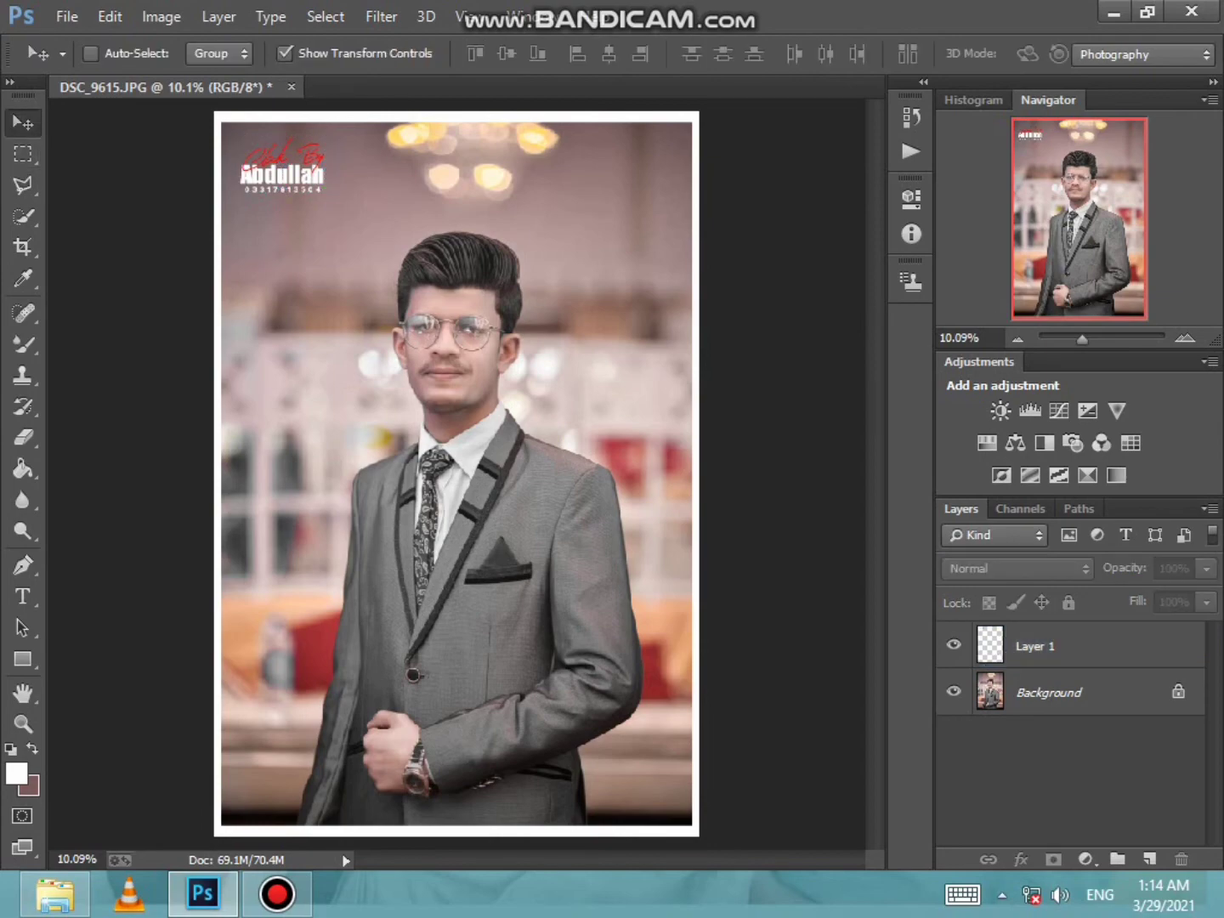
click(1063, 646)
right_click(1063, 646)
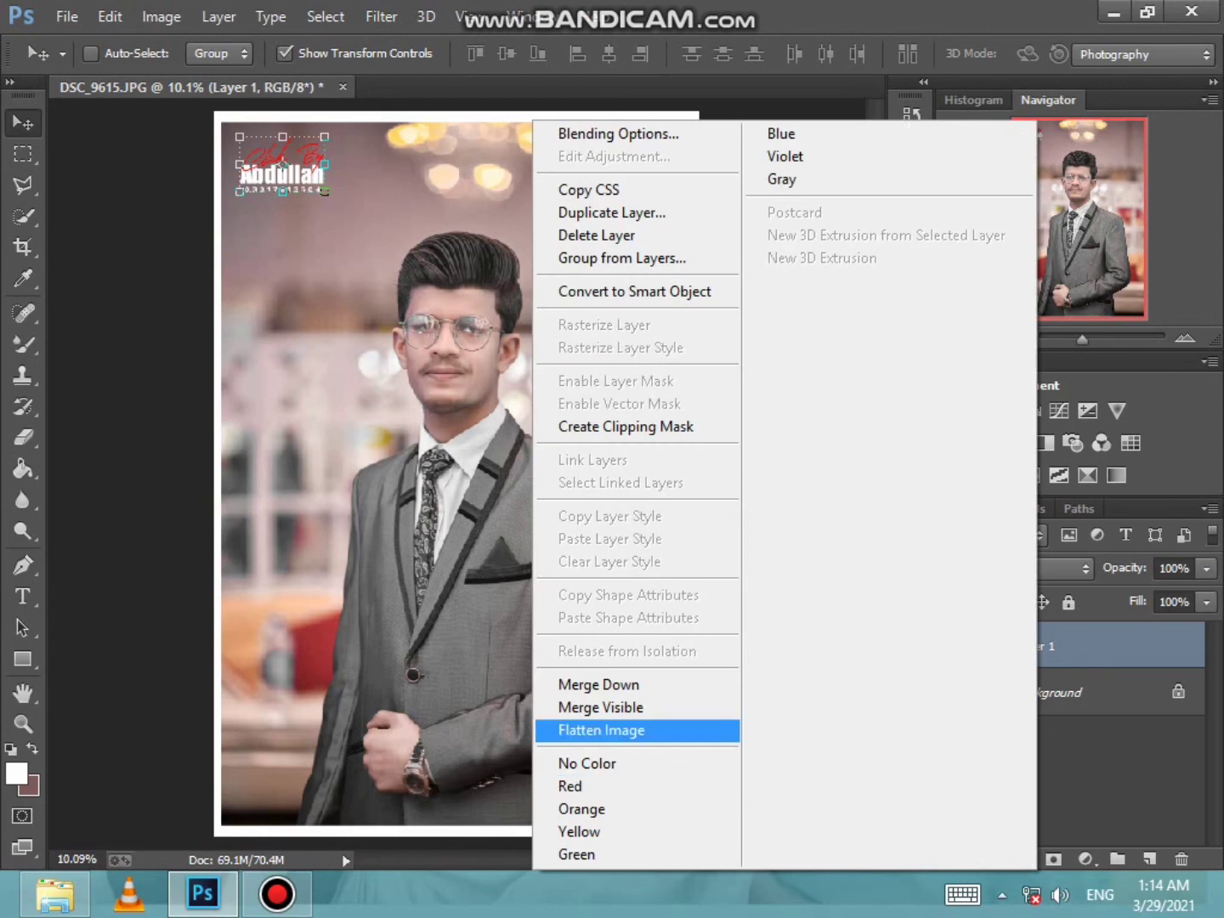
click(600, 708)
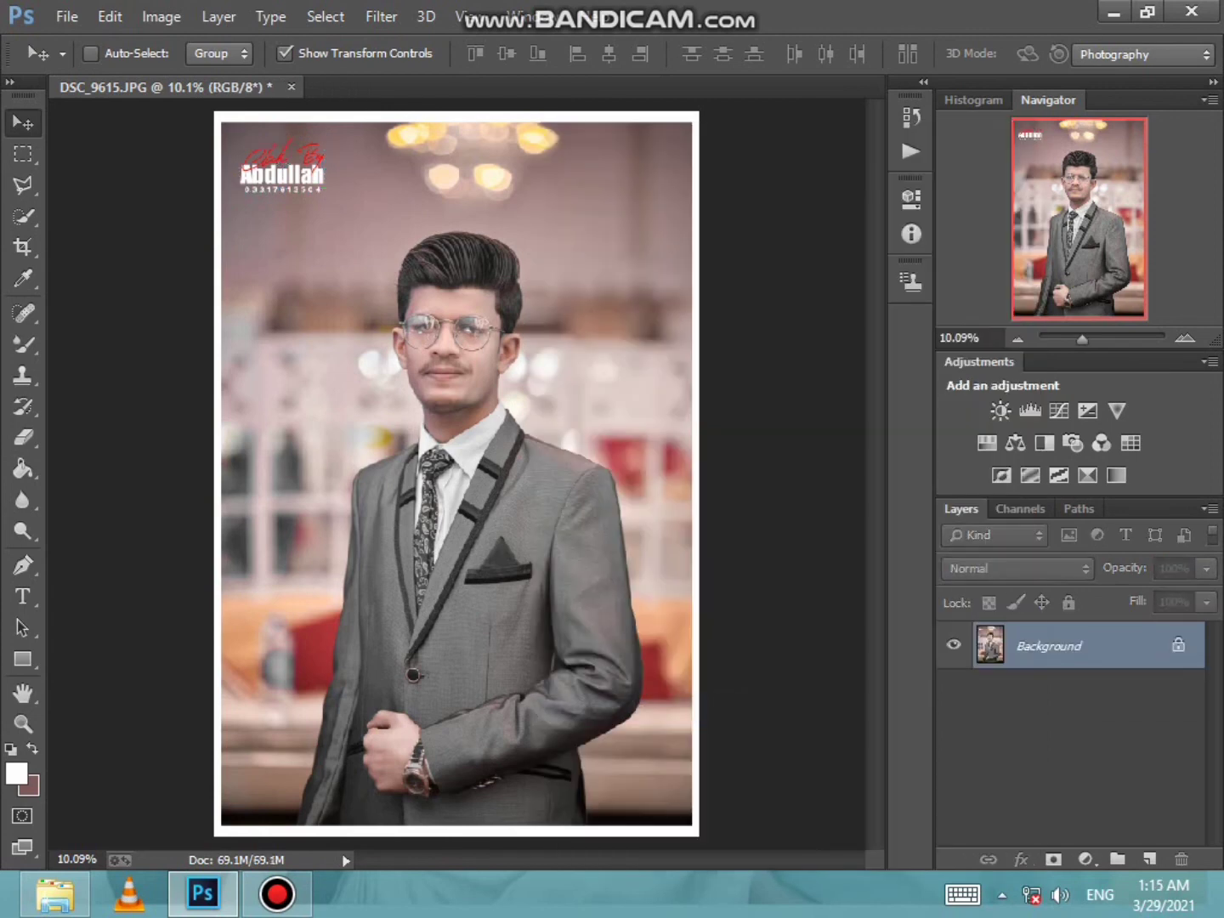
Start a Save As of the portrait with JPEG as the save format
click(66, 16)
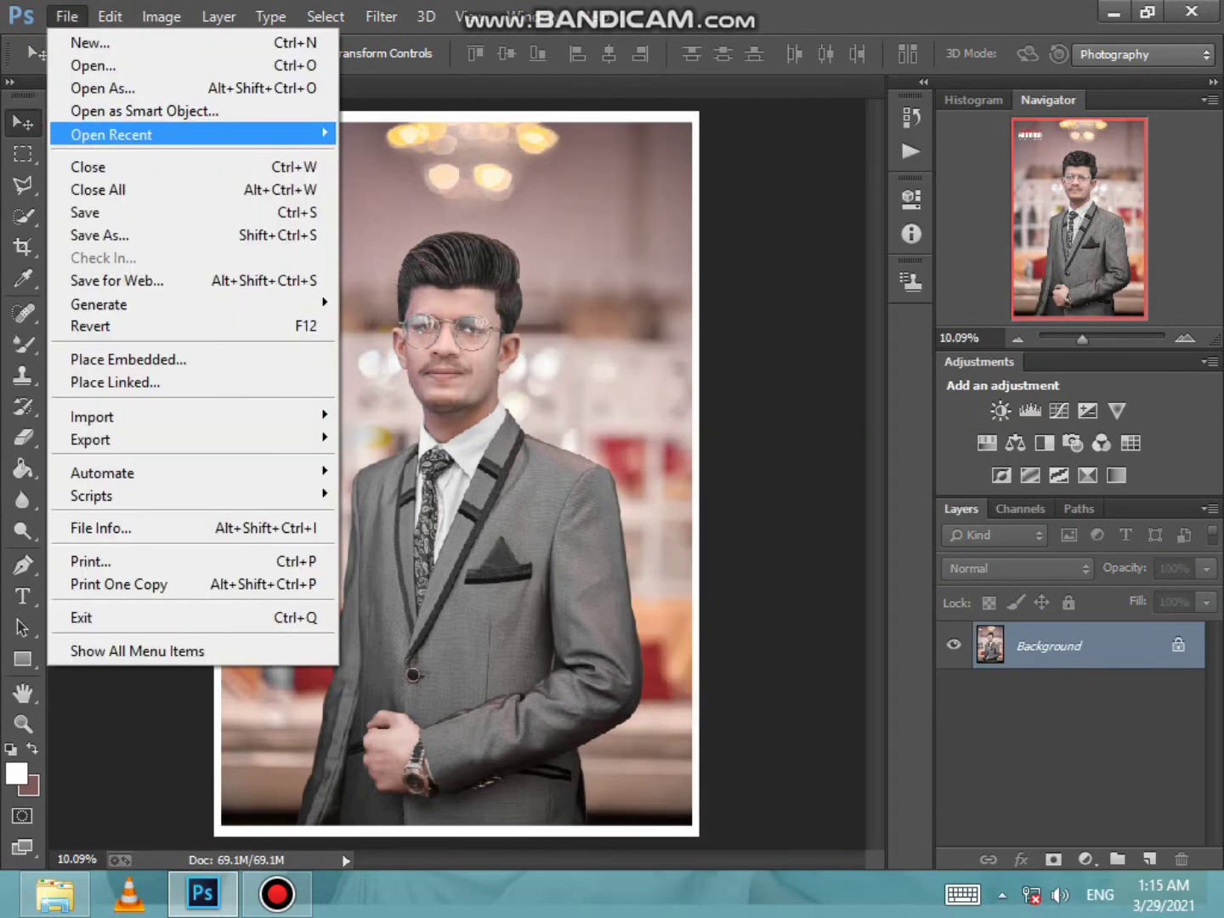
click(101, 234)
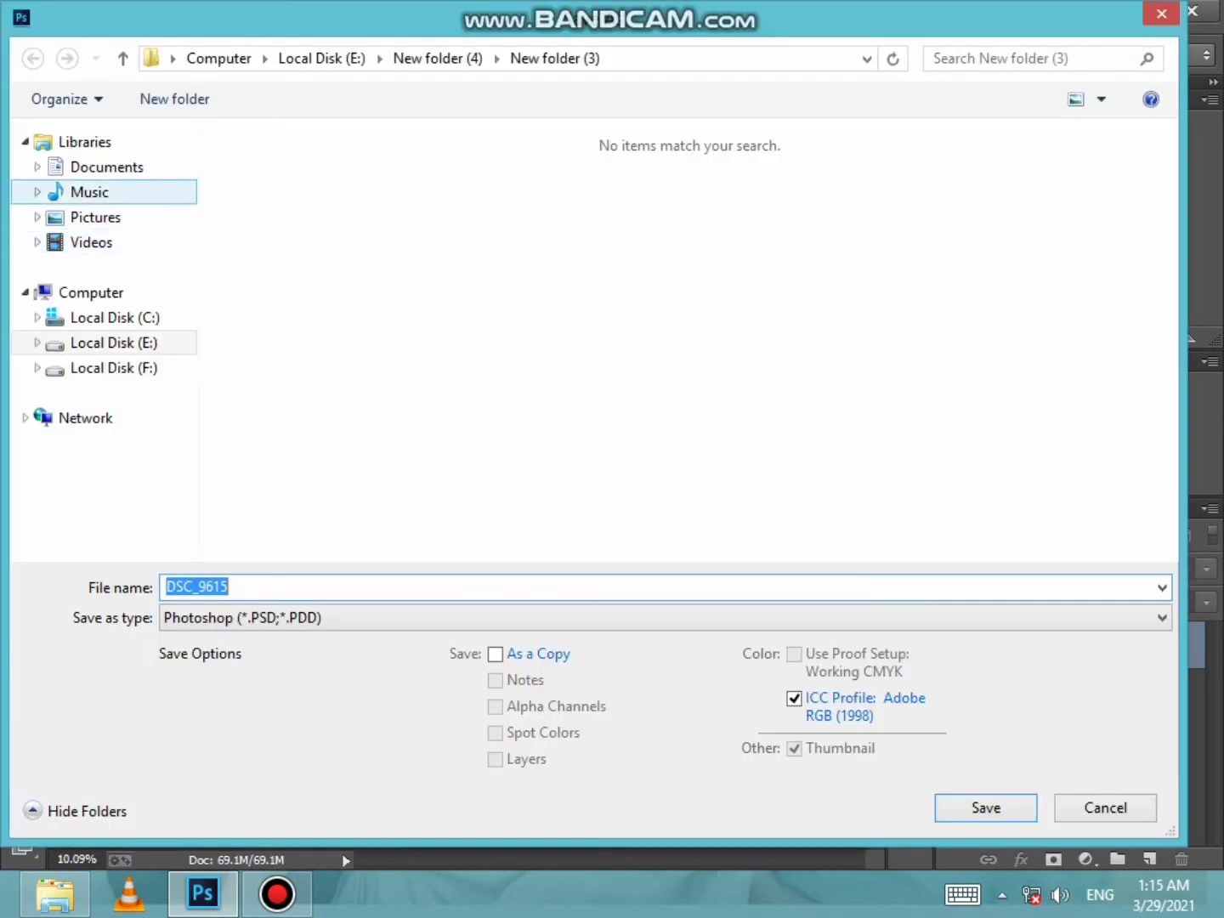
click(103, 342)
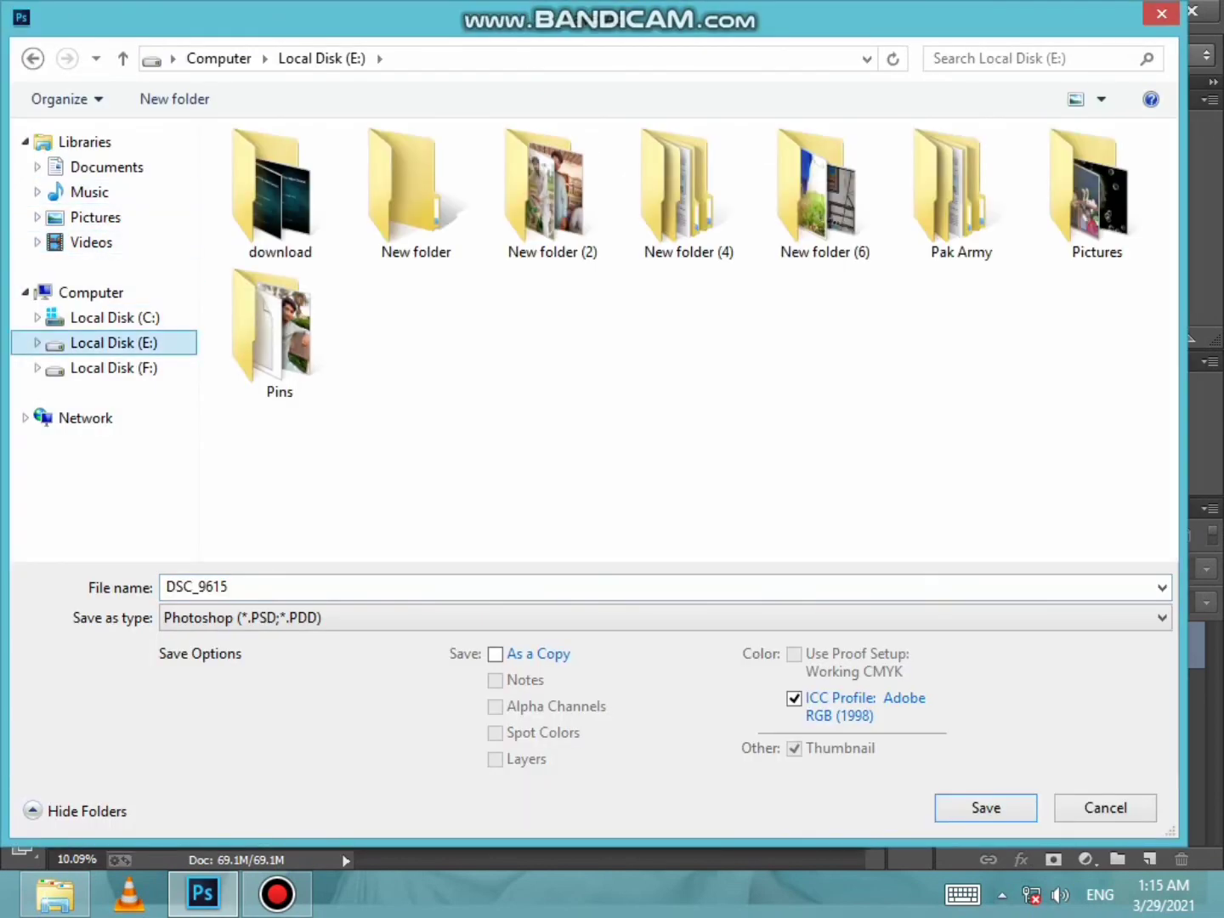
key(alt+n)
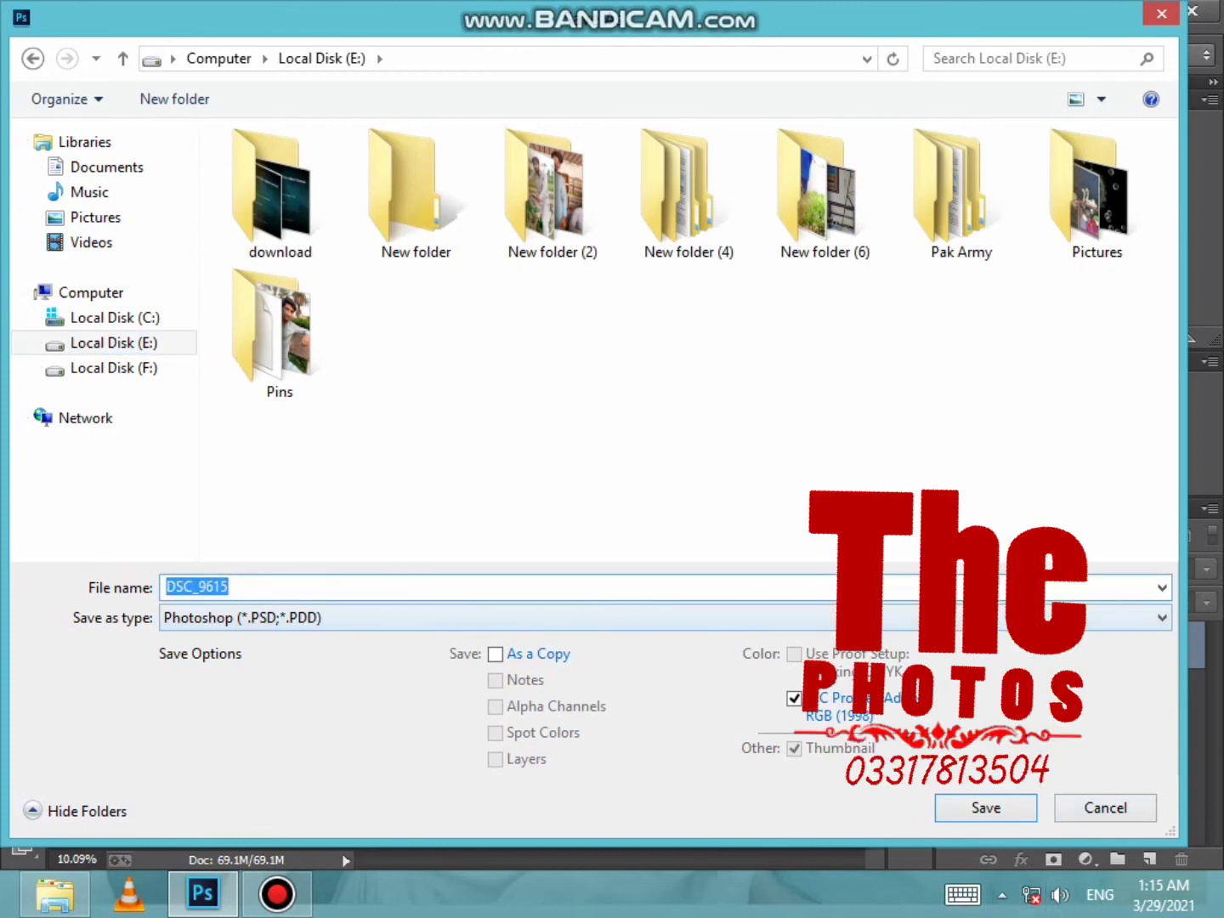
key(alt+t)
key(F4)
key(Return)
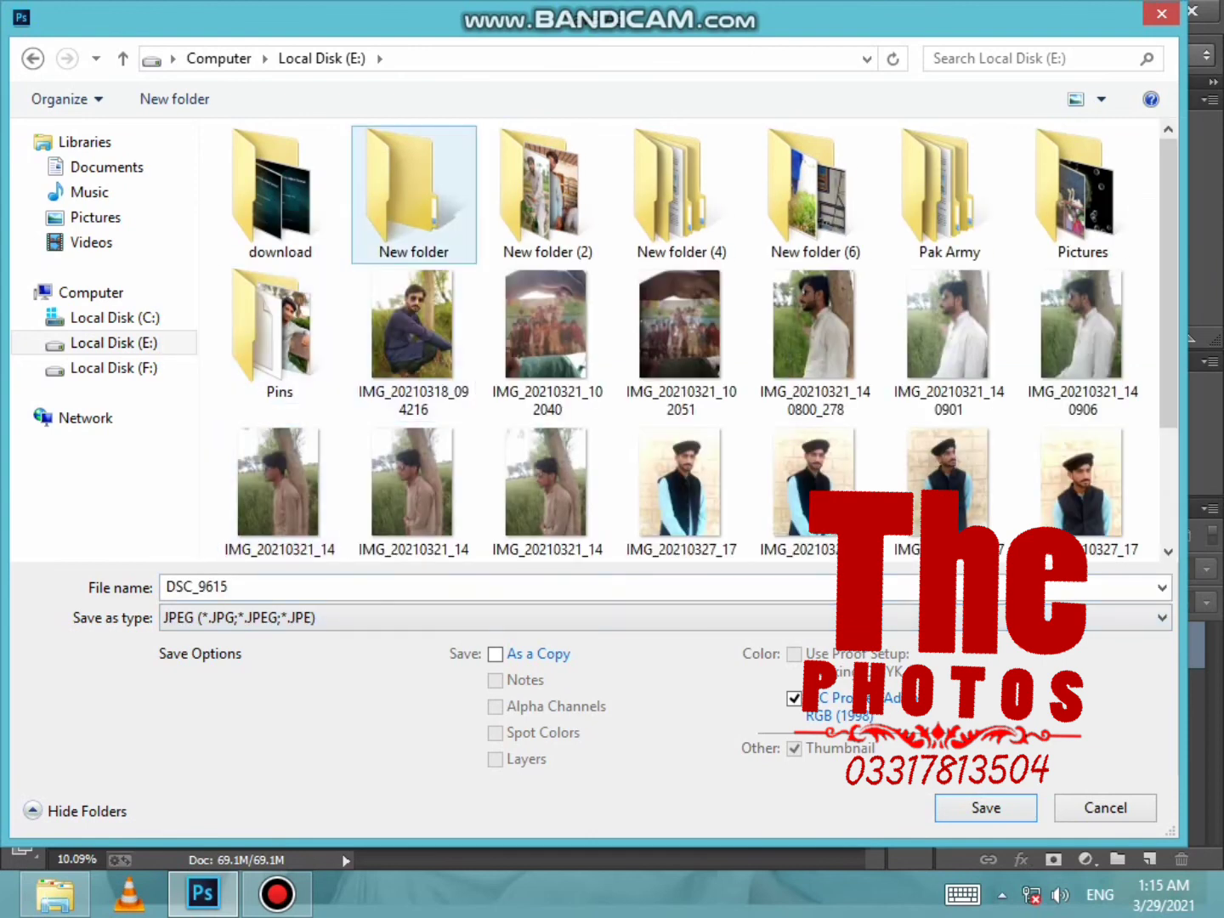
Save as DSC_9615 in New folder (3), reaching the replace-file prompt
double_click(415, 192)
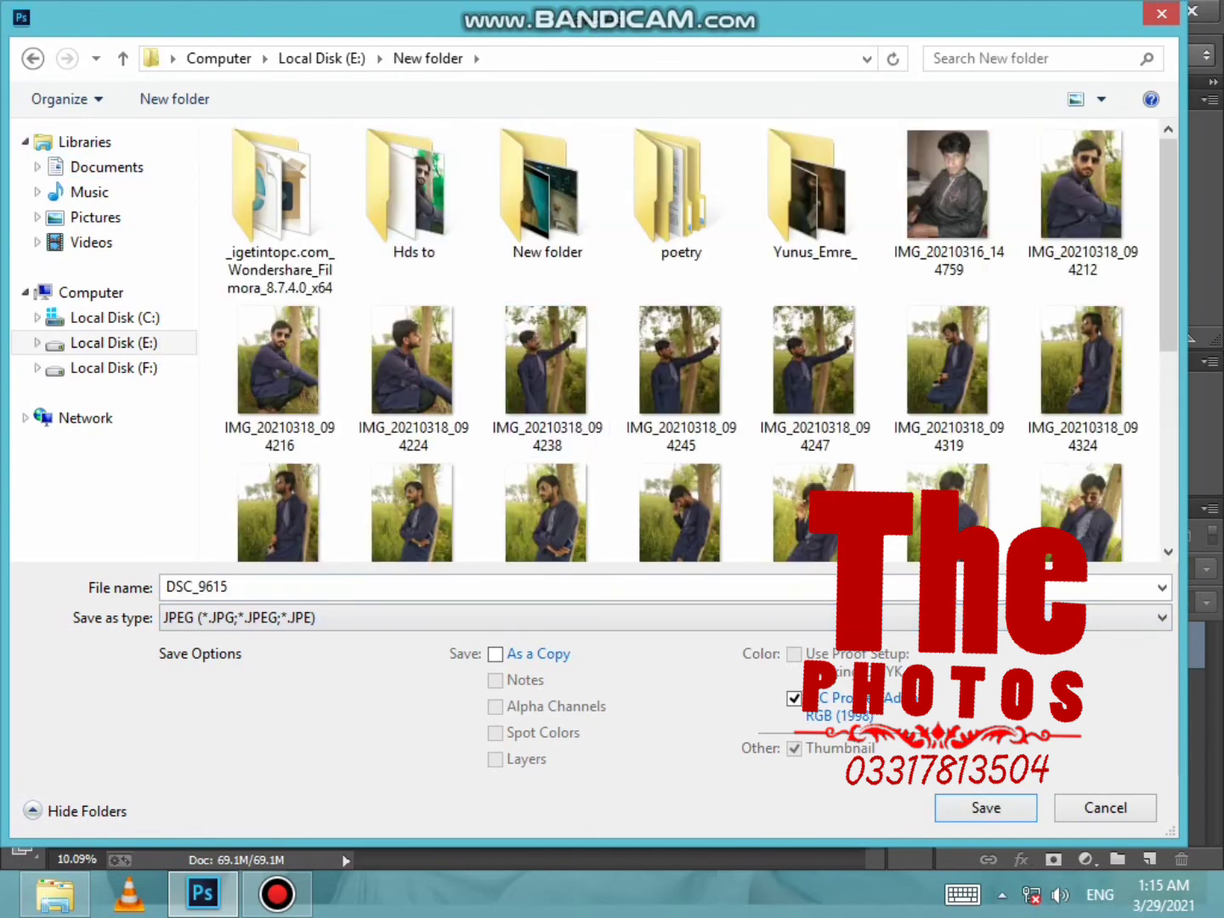
click(33, 57)
click(32, 58)
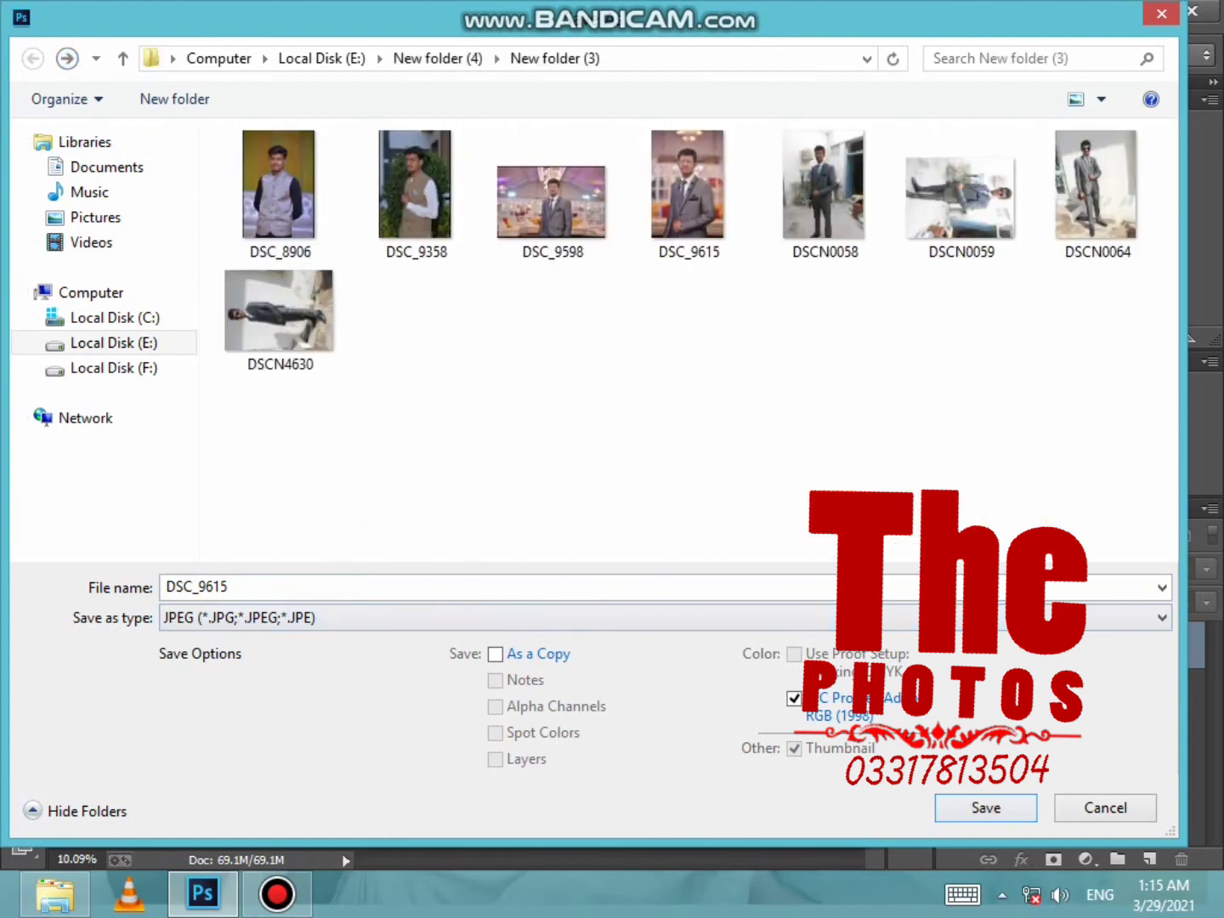
key(Return)
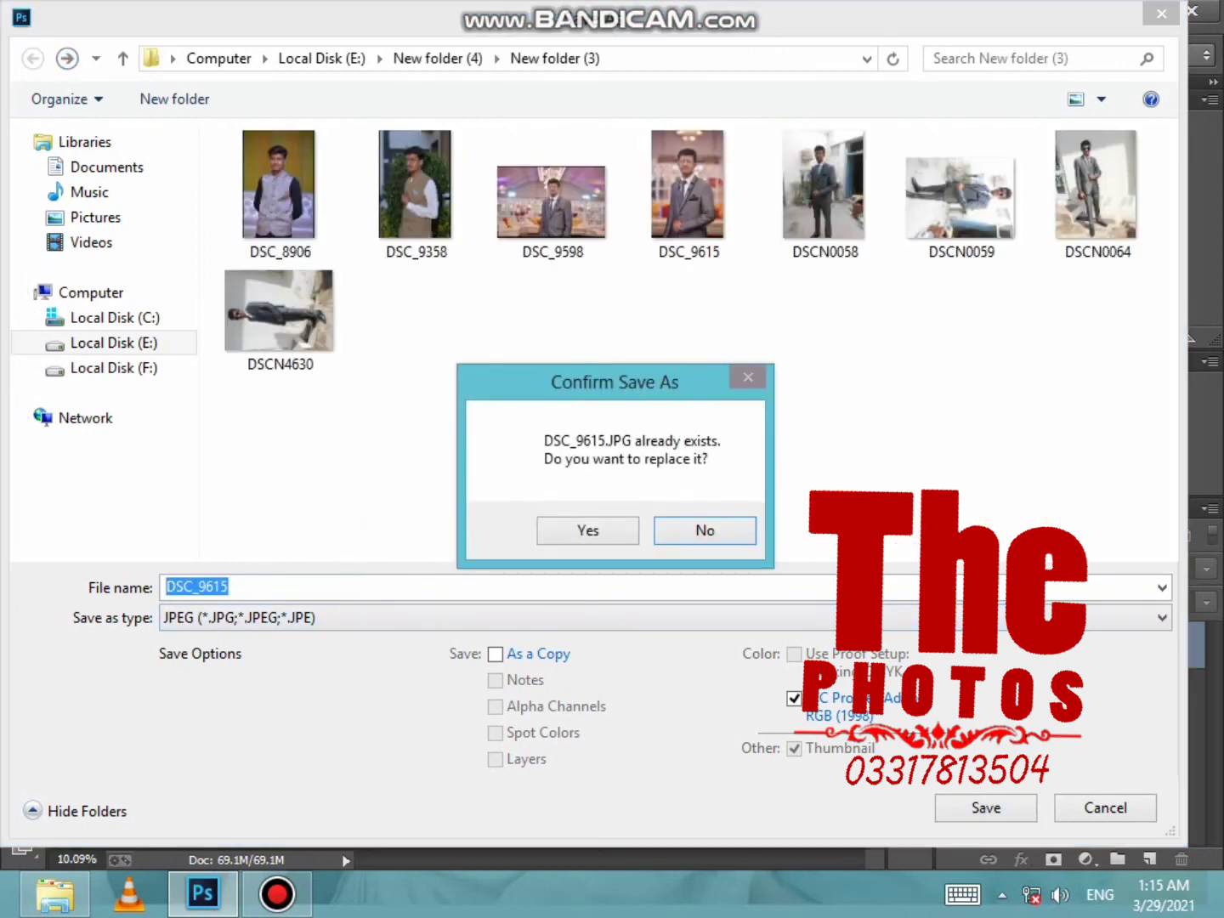